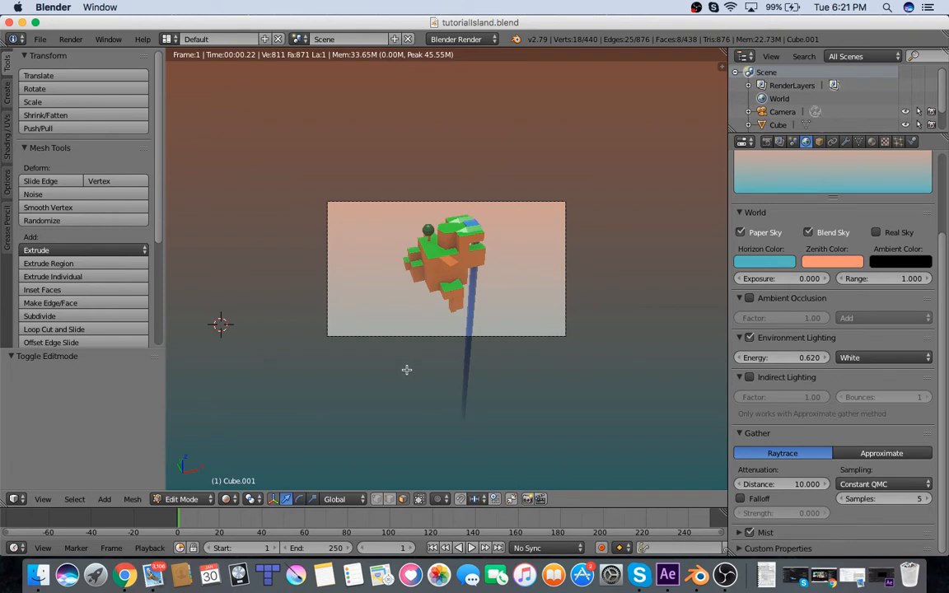
# Examine the finished floating island and its waterfall in the rendered view from several angles, including how the mist affects it
pyautogui.press('KP_0')
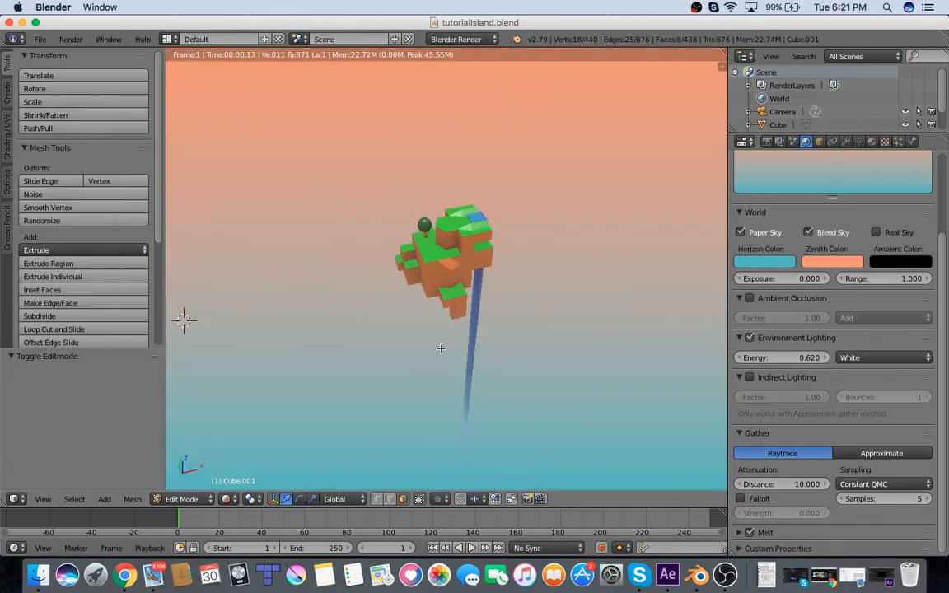
pyautogui.scroll(2, 441, 349)
pyautogui.hscroll(5, 441, 348)
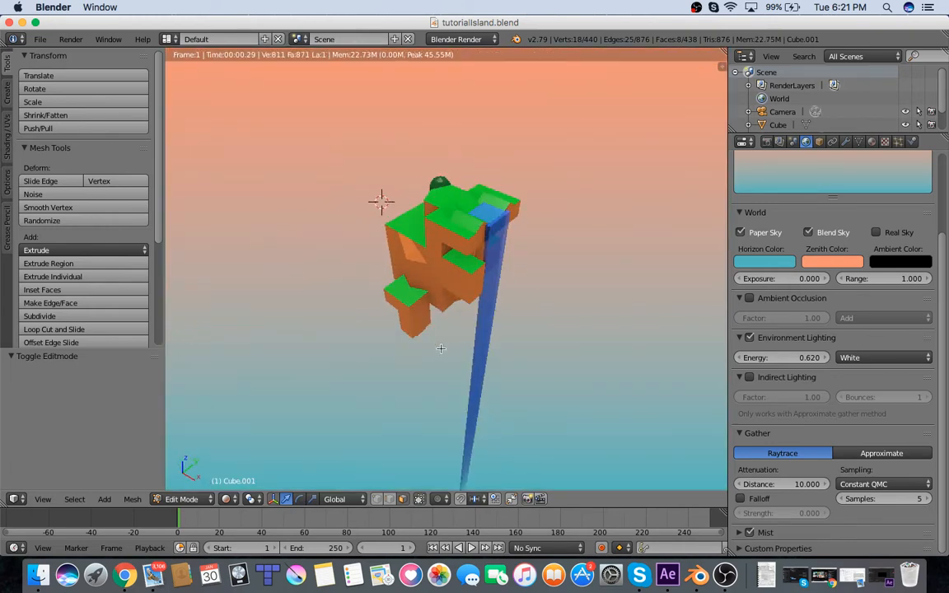
pyautogui.hscroll(3, 441, 348)
pyautogui.scroll(2, 441, 348)
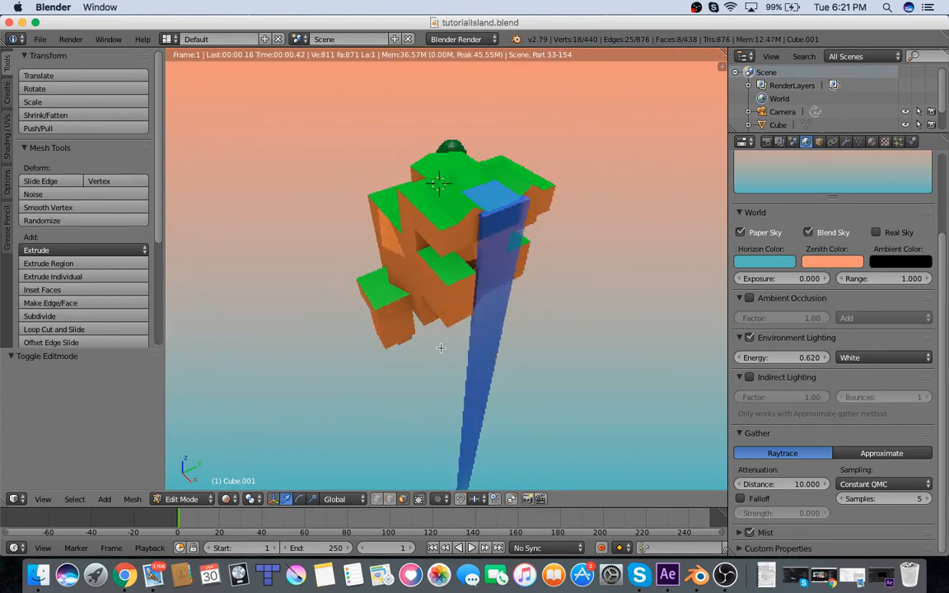
pyautogui.hscroll(4, 441, 348)
pyautogui.scroll(-3, 441, 348)
pyautogui.hscroll(2, 441, 349)
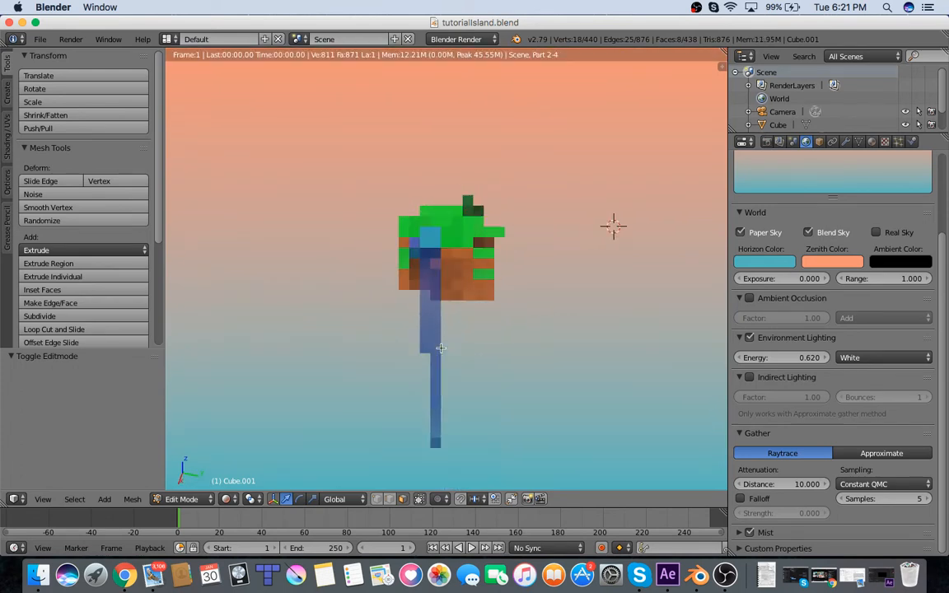
pyautogui.hscroll(3, 441, 349)
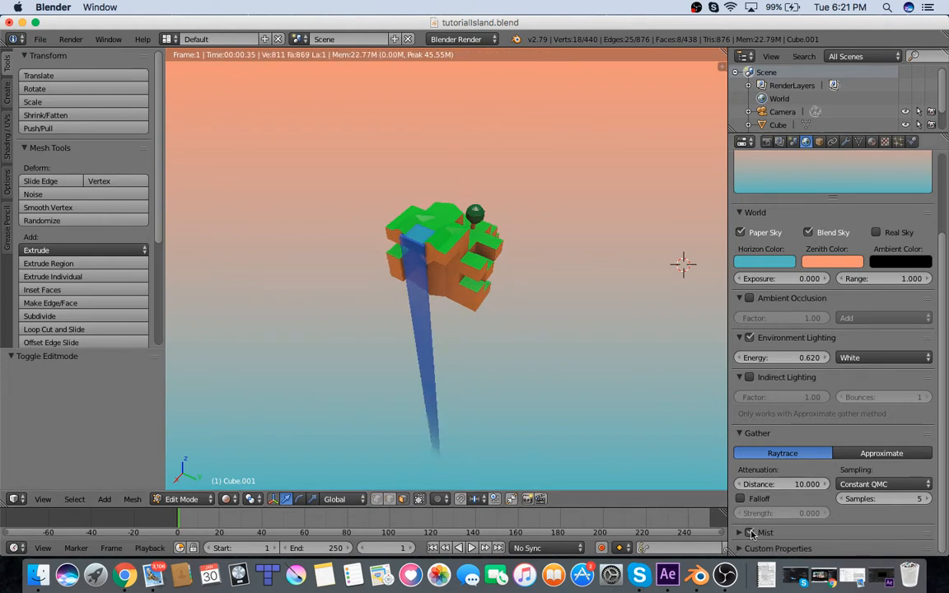
pyautogui.click(749, 533)
pyautogui.scroll(-2, 513, 447)
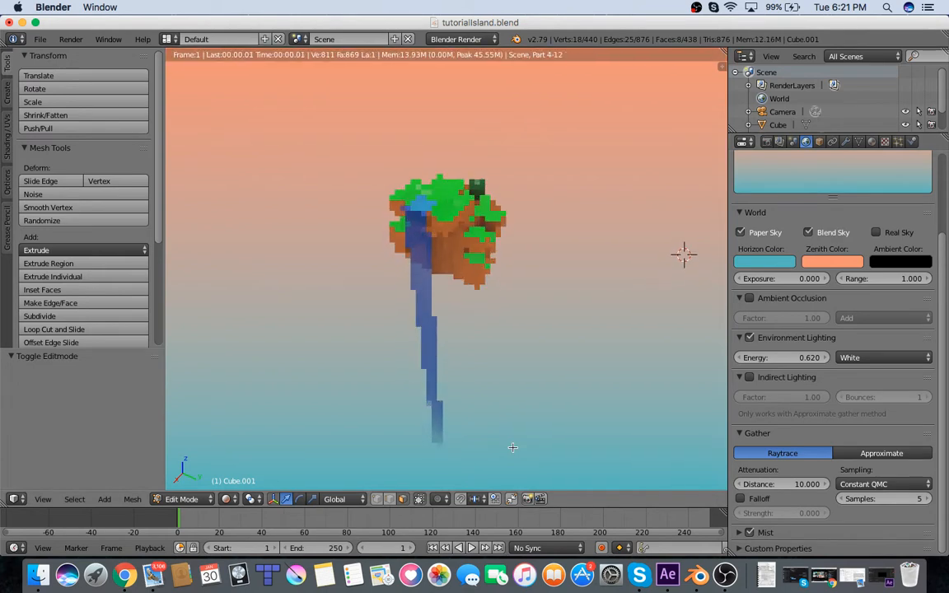
pyautogui.scroll(-2, 512, 447)
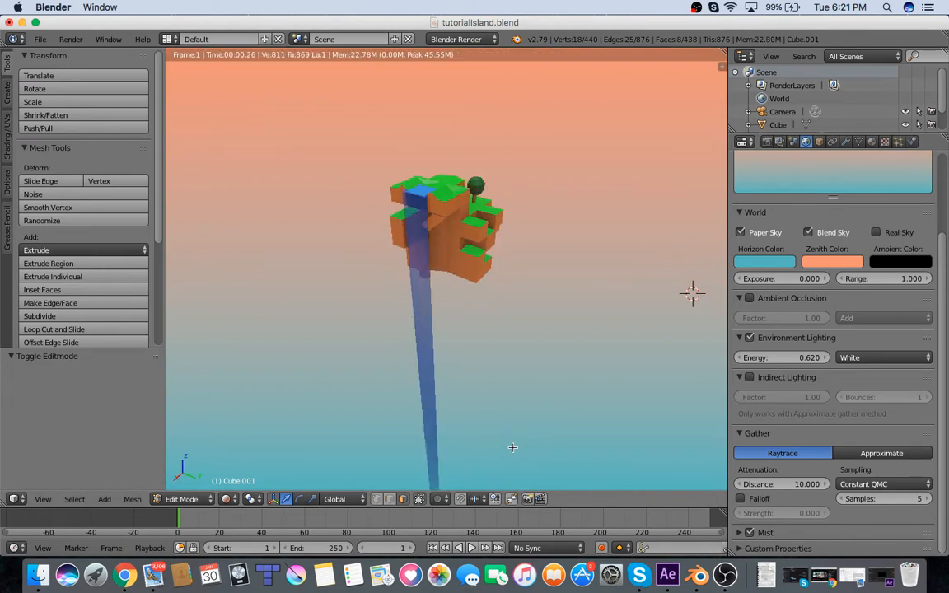
pyautogui.scroll(4, 513, 447)
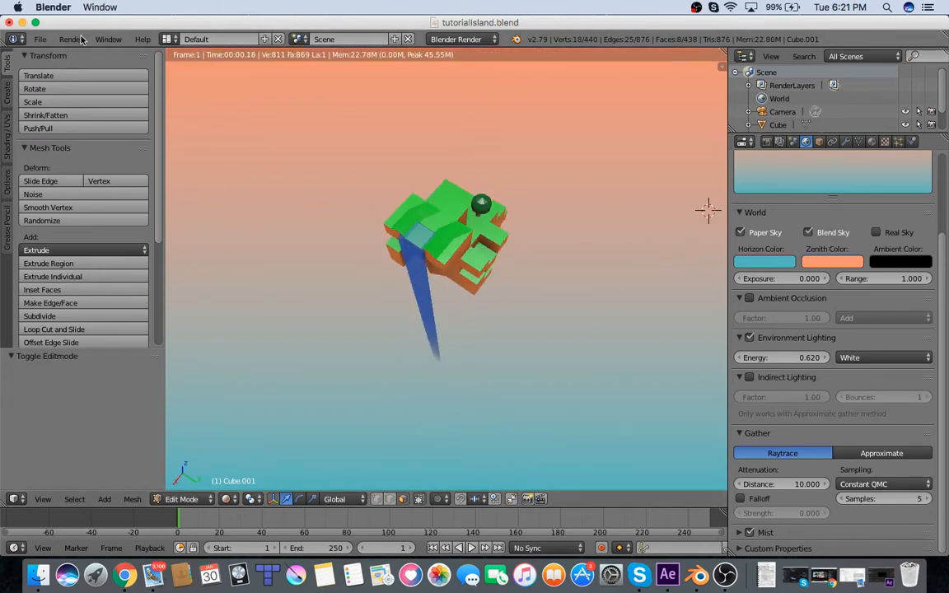
# Start a new scene by reloading the start-up file
pyautogui.click(41, 40)
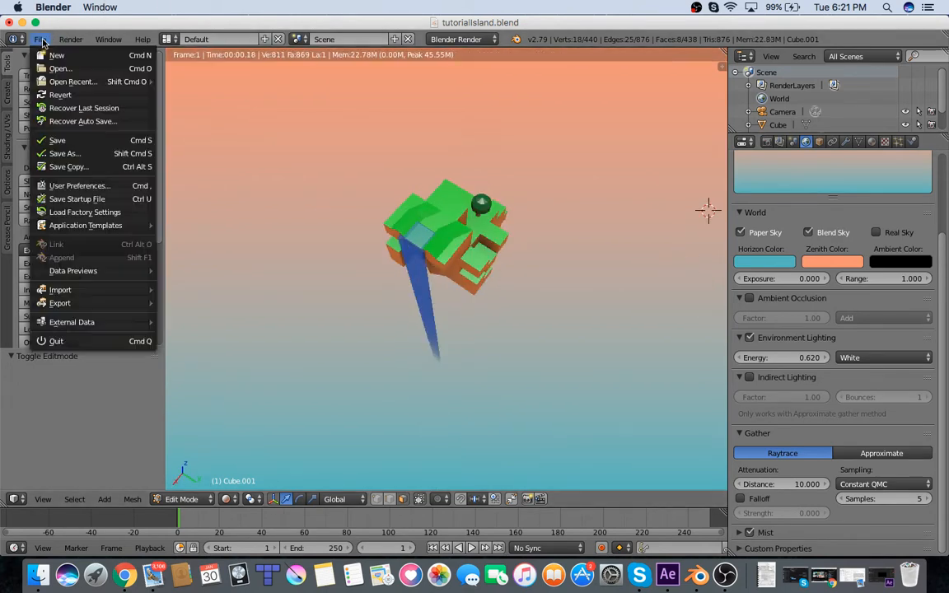
pyautogui.click(75, 72)
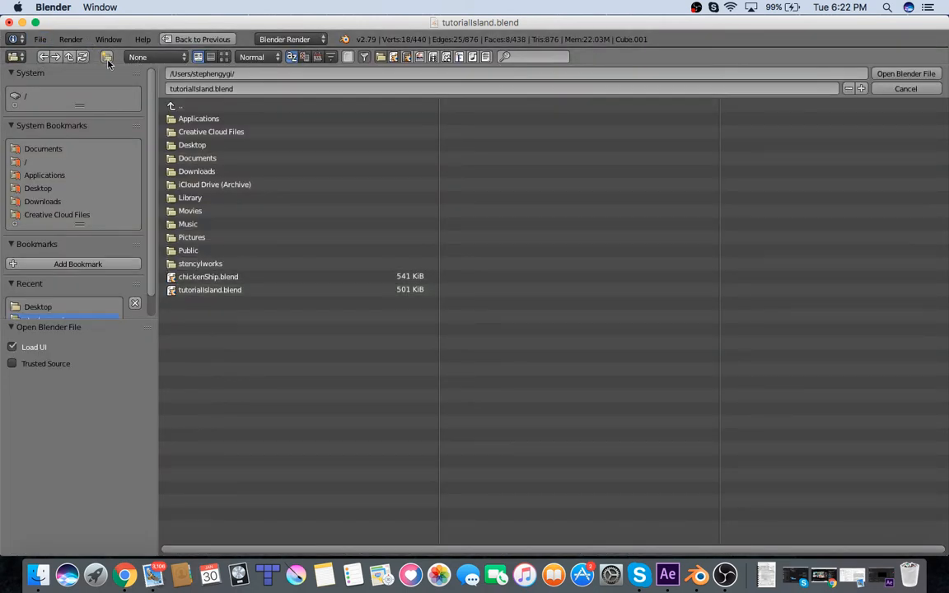
pyautogui.hotkey('ctrl', 'n')
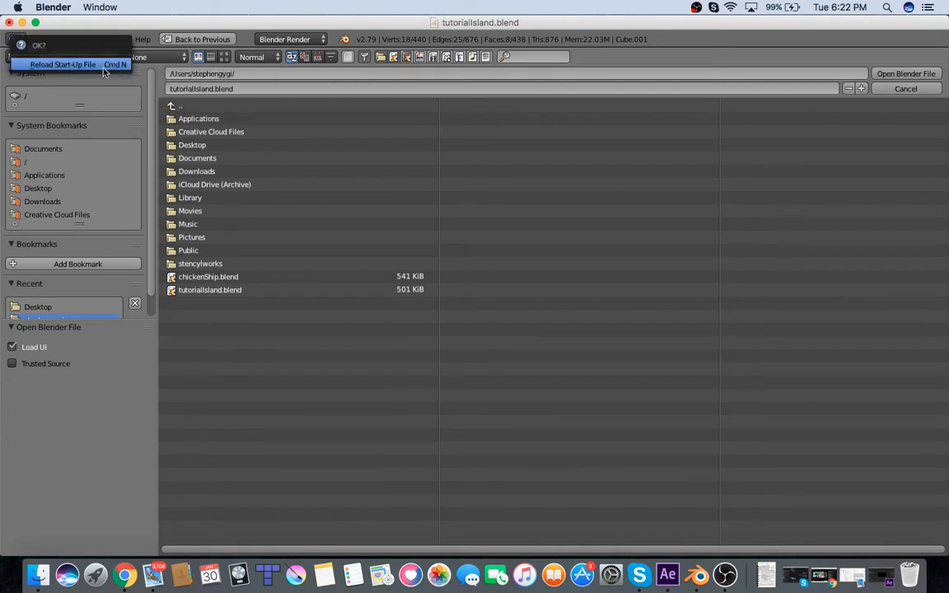
pyautogui.click(101, 65)
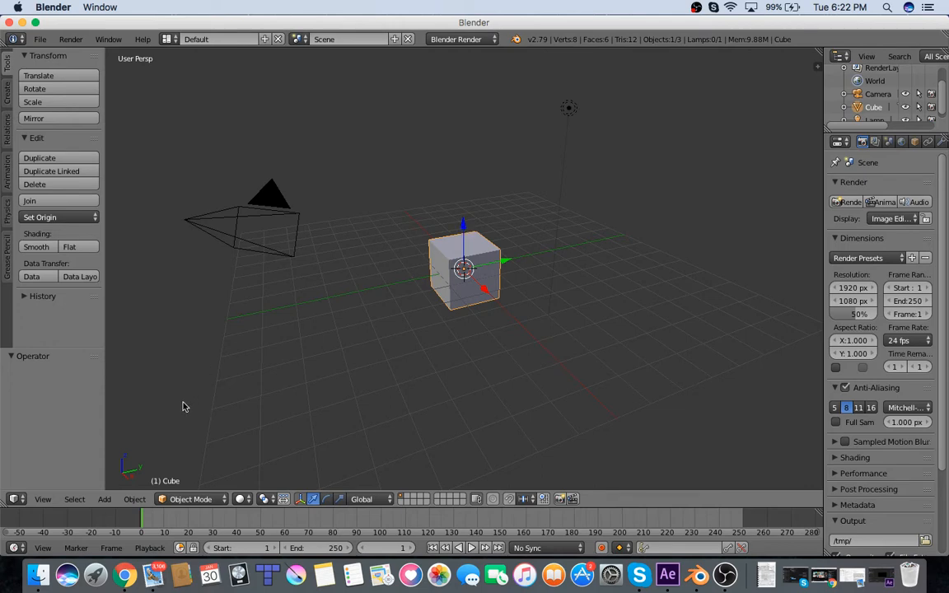
# Move the default cube upward along Z, about 0.18 along X, and about -3.29 along Y
pyautogui.hotkey('shift', 'a')
pyautogui.moveTo(157, 353)
pyautogui.moveTo(463, 231); pyautogui.dragTo(468, 162)
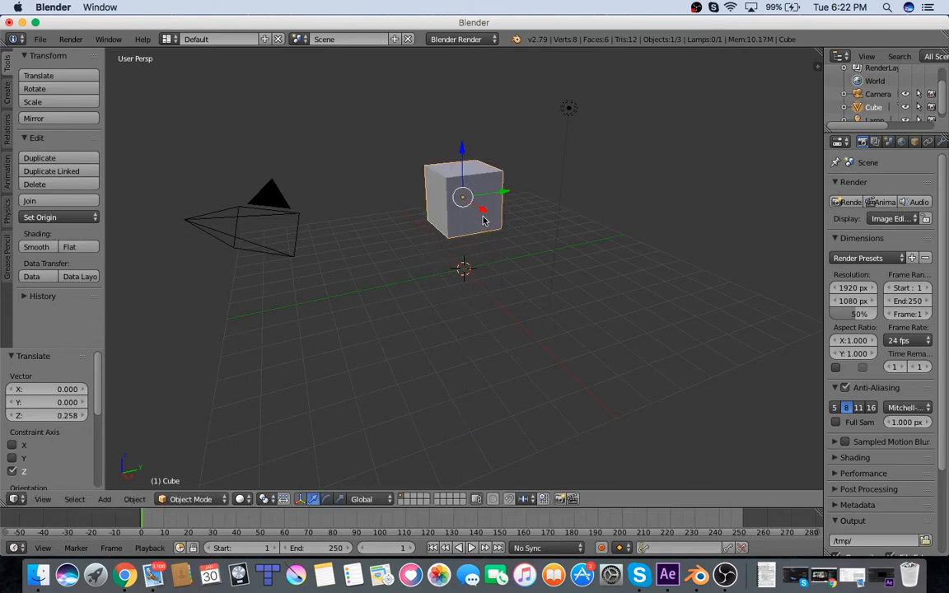
pyautogui.moveTo(484, 213); pyautogui.dragTo(469, 238)
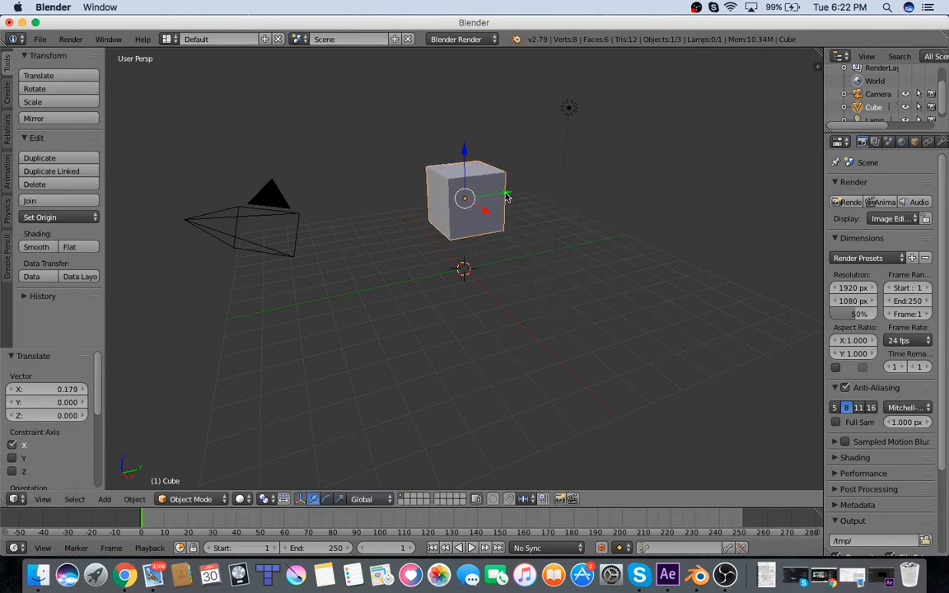
pyautogui.moveTo(506, 196); pyautogui.dragTo(415, 231)
# Move the cube back towards the grid centre, about 1.19 along Y and about 1.34 along X
pyautogui.hscroll(-5, 500, 261)
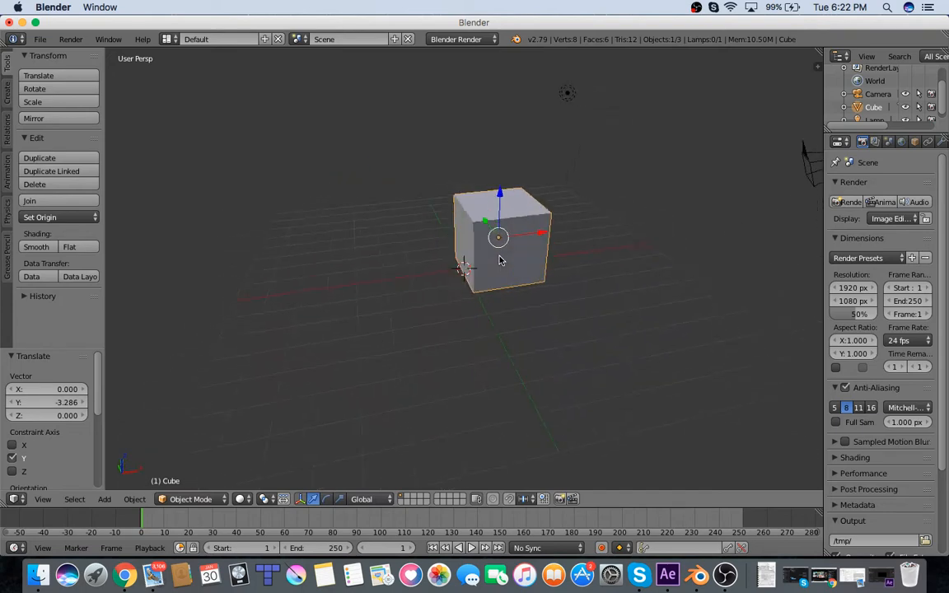
pyautogui.hscroll(4, 500, 260)
pyautogui.scroll(5, 464, 227)
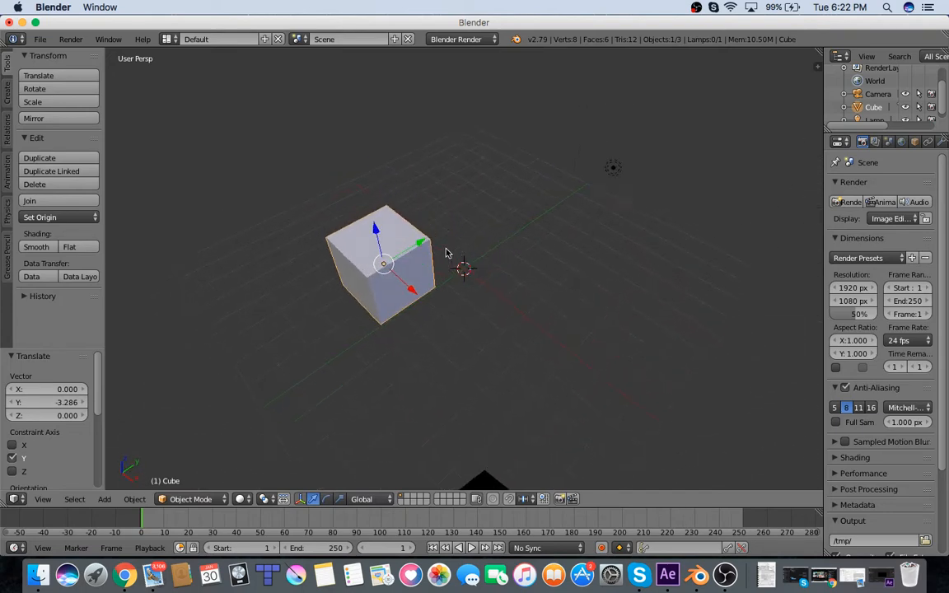
pyautogui.moveTo(429, 243); pyautogui.dragTo(445, 255)
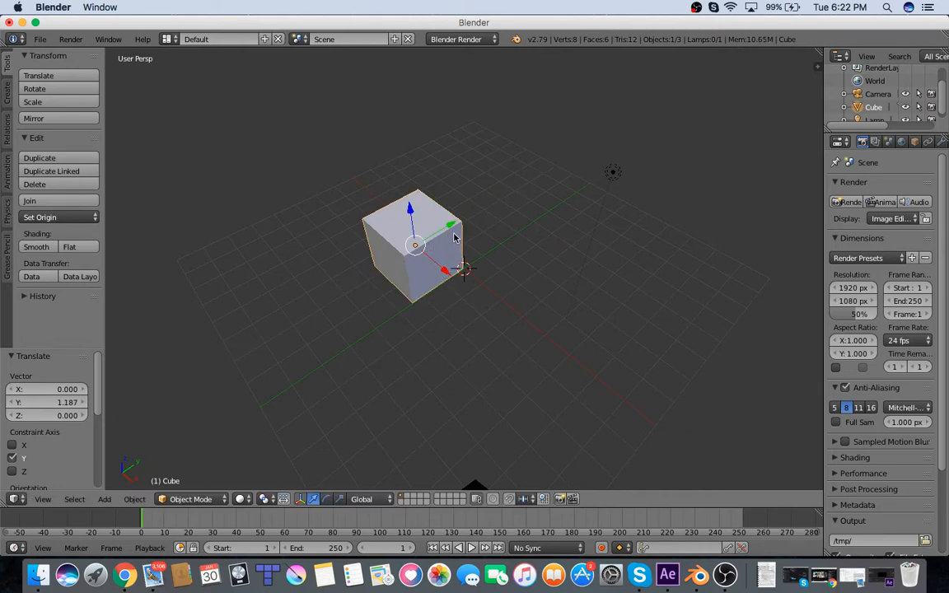
pyautogui.moveTo(445, 277); pyautogui.dragTo(474, 299)
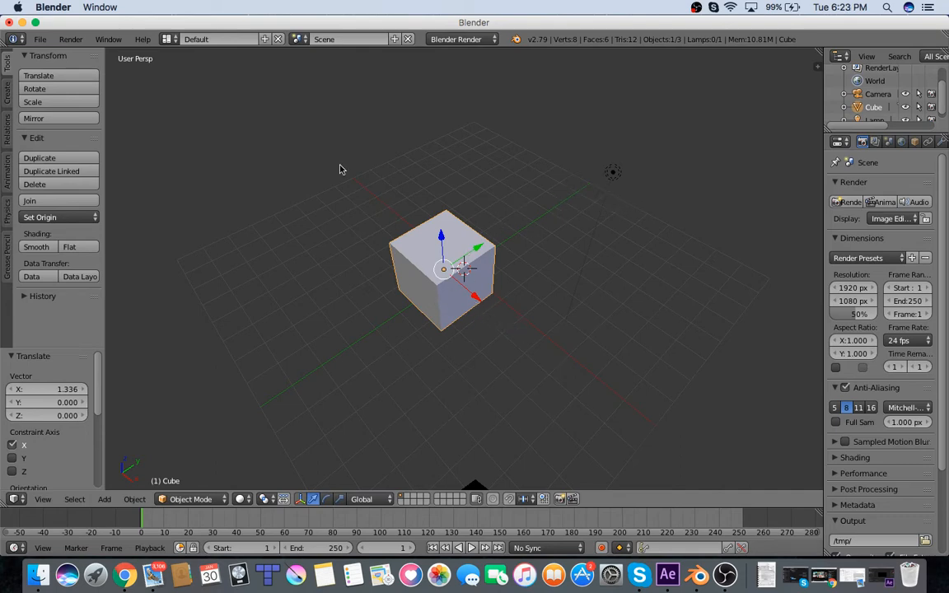
# Select the lamp, preview its light on the cube in Rendered viewport shading, and return to Solid shading
pyautogui.rightClick(613, 175)
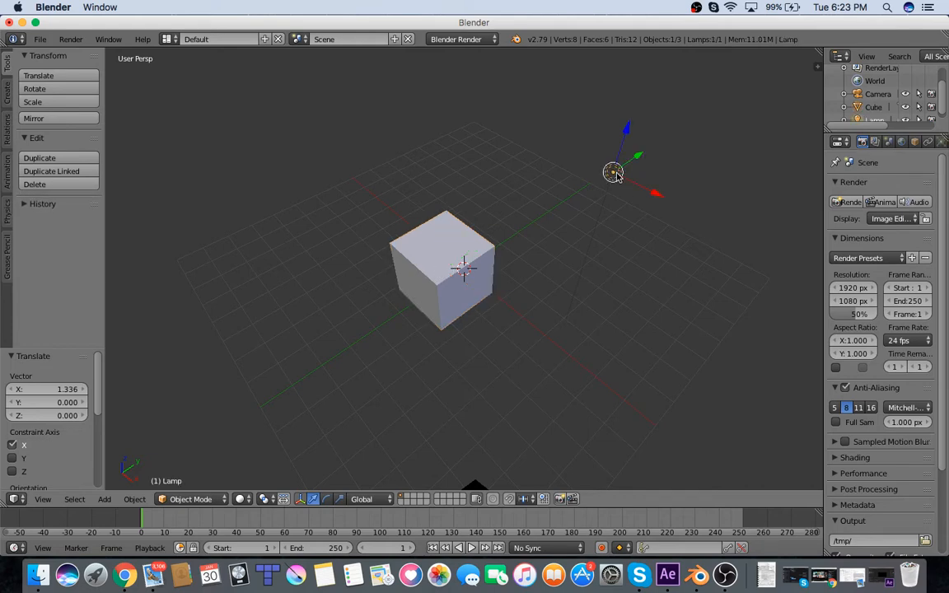
pyautogui.click(240, 499)
pyautogui.click(301, 406)
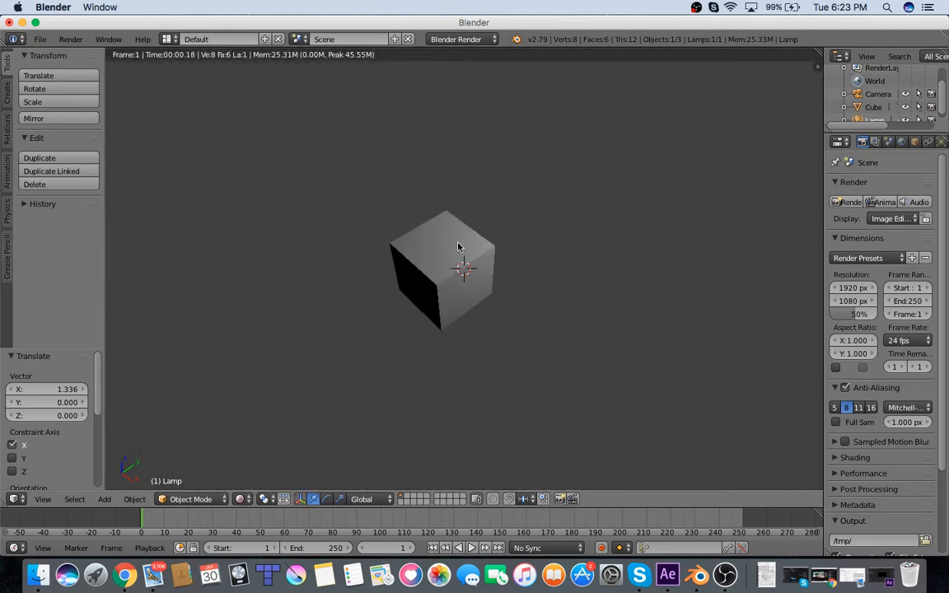
pyautogui.click(240, 499)
pyautogui.click(240, 499)
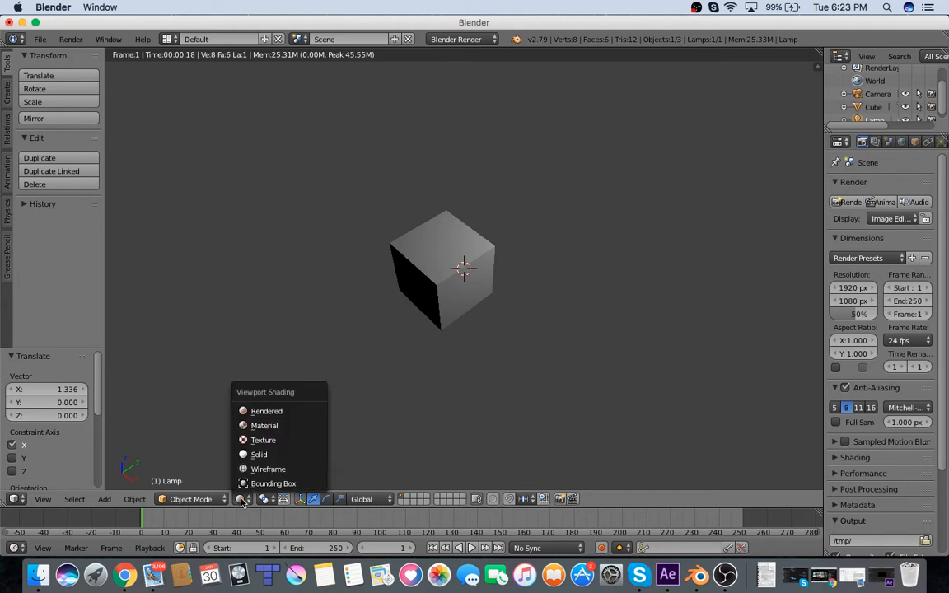
pyautogui.click(259, 452)
# Move the lamp to the cube's other side, about -5.04 in X and -5.60 in Y, and switch to Rendered shading
pyautogui.press('g')
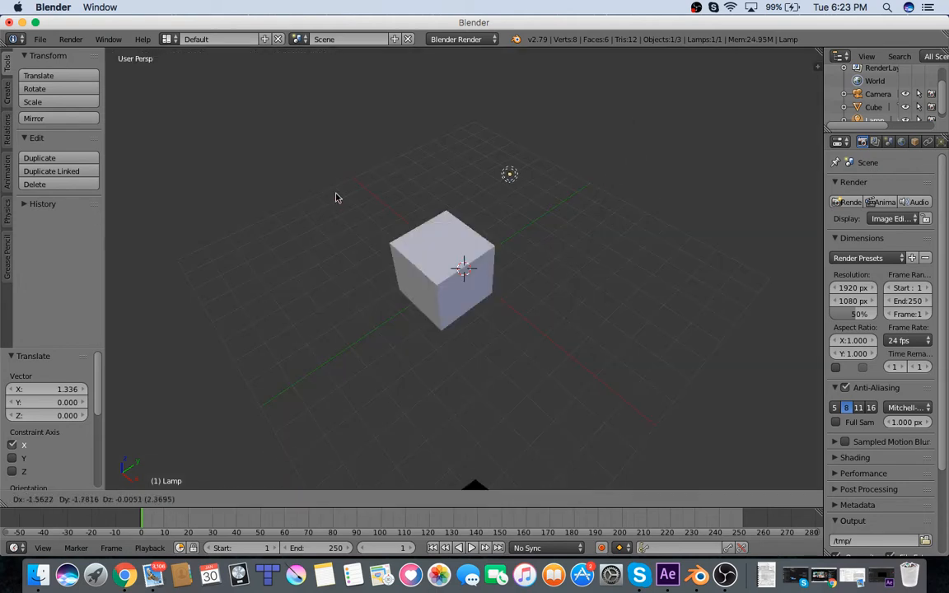
pyautogui.click(110, 196)
pyautogui.click(240, 499)
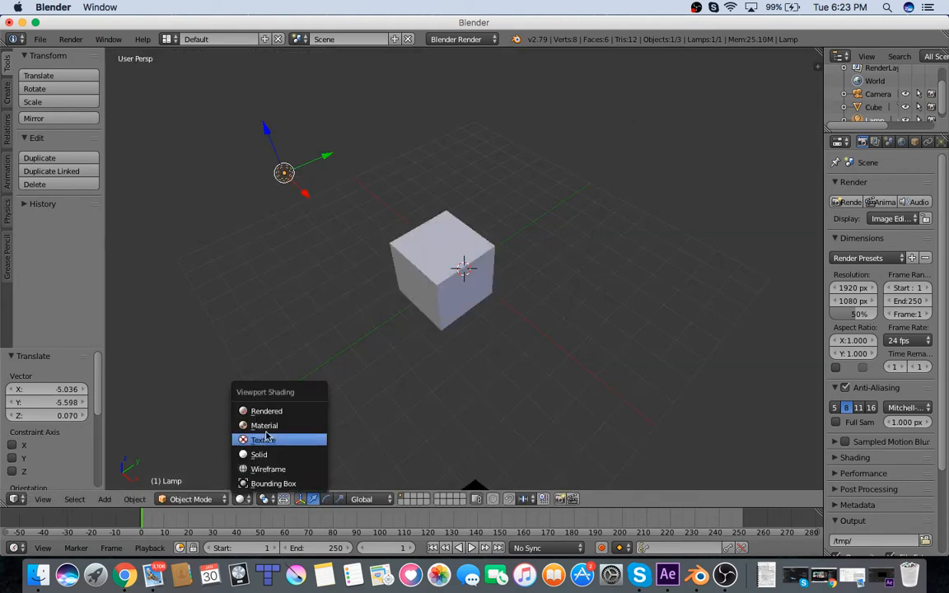
pyautogui.click(268, 417)
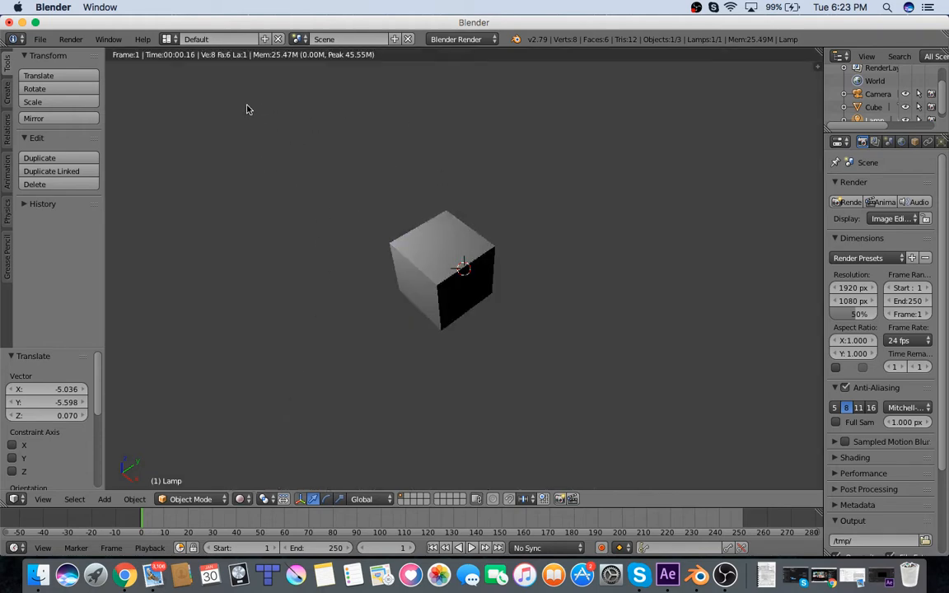
# Move the lamp freely twice in Rendered shading, first far behind the cube, and finally low in front of it
pyautogui.press('g')
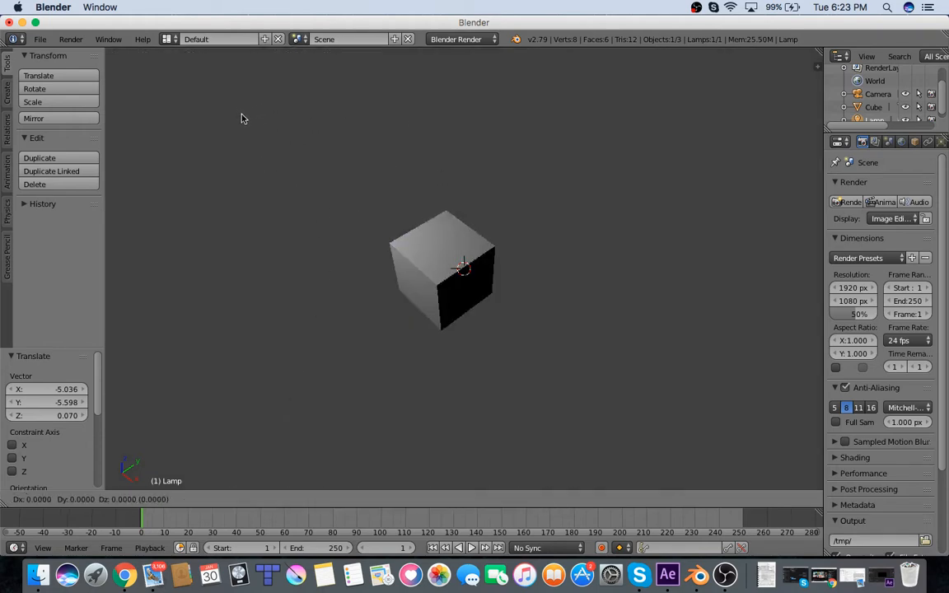
pyautogui.click(647, 133)
pyautogui.press('g')
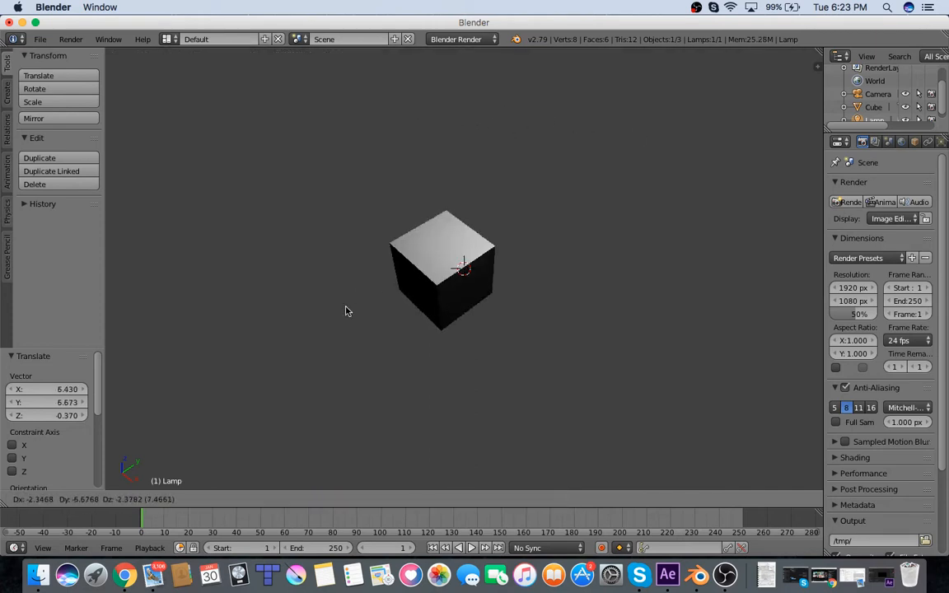
pyautogui.click(306, 381)
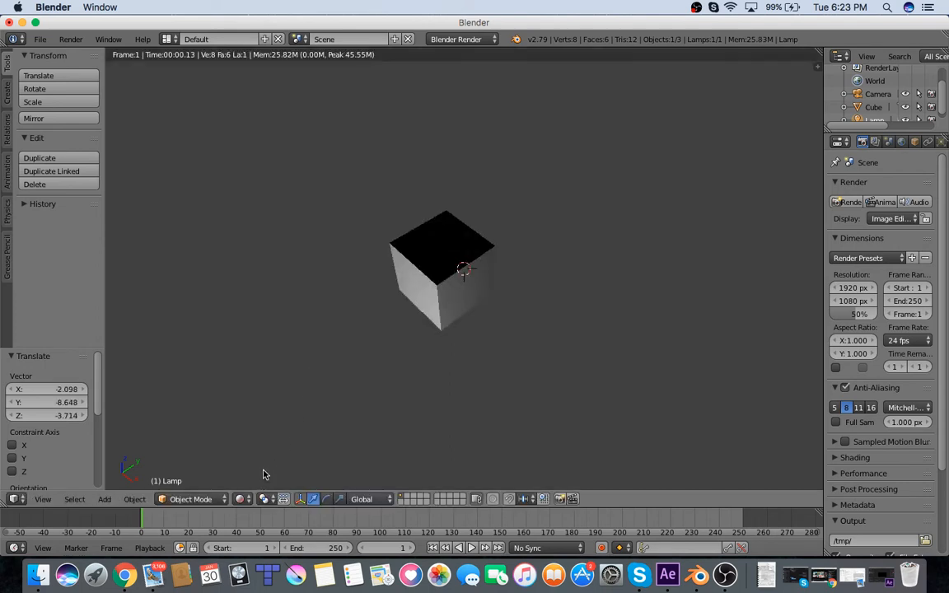
# Switch to Material shading and move the lamp beside the cube, about -1.63 in X, 2.54 in Y and 2.60 in Z
pyautogui.click(240, 499)
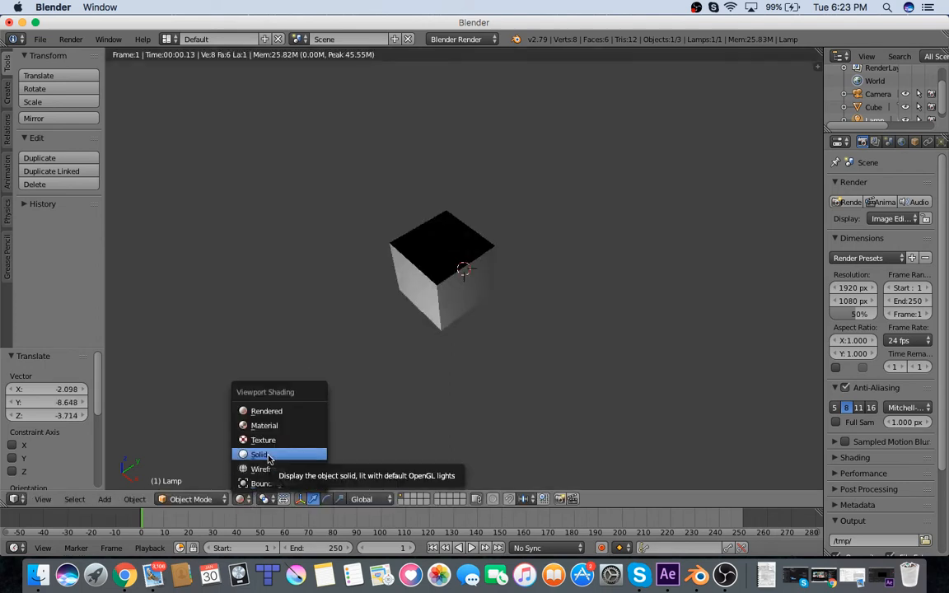
pyautogui.click(271, 427)
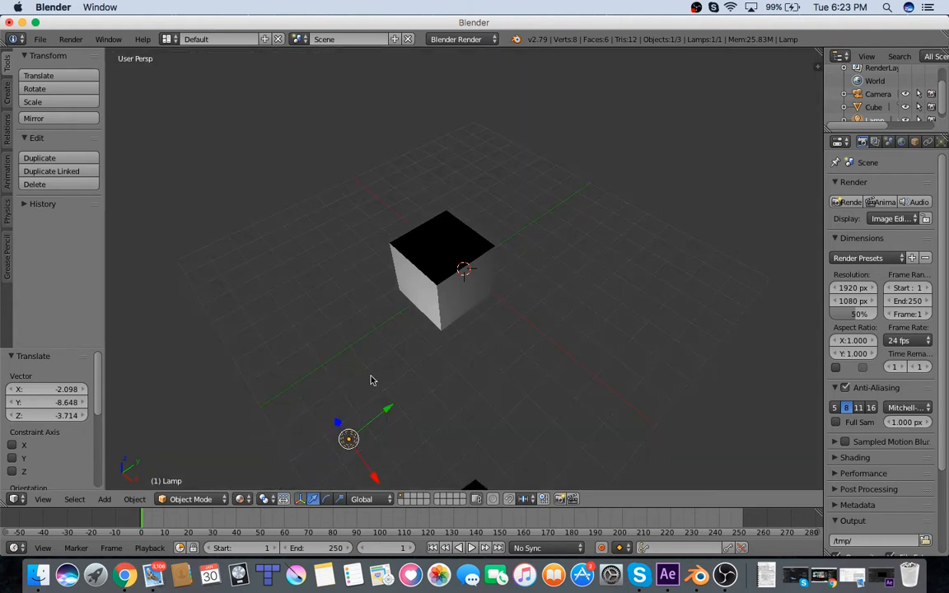
pyautogui.press('g')
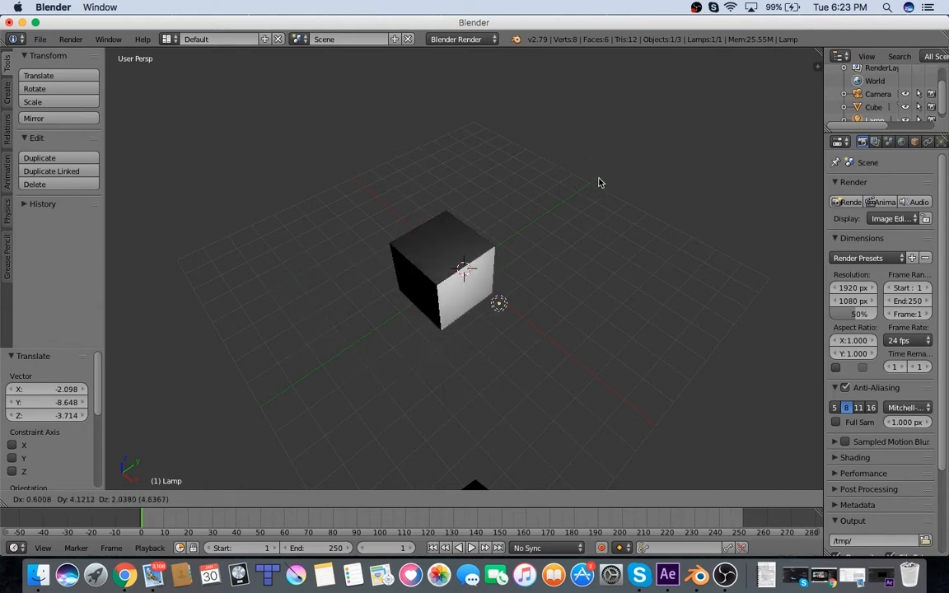
pyautogui.click(484, 146)
# Return to Solid shading and move the lamp up and away from the cube, about -3.56 in X and 2.19 in Z
pyautogui.click(241, 499)
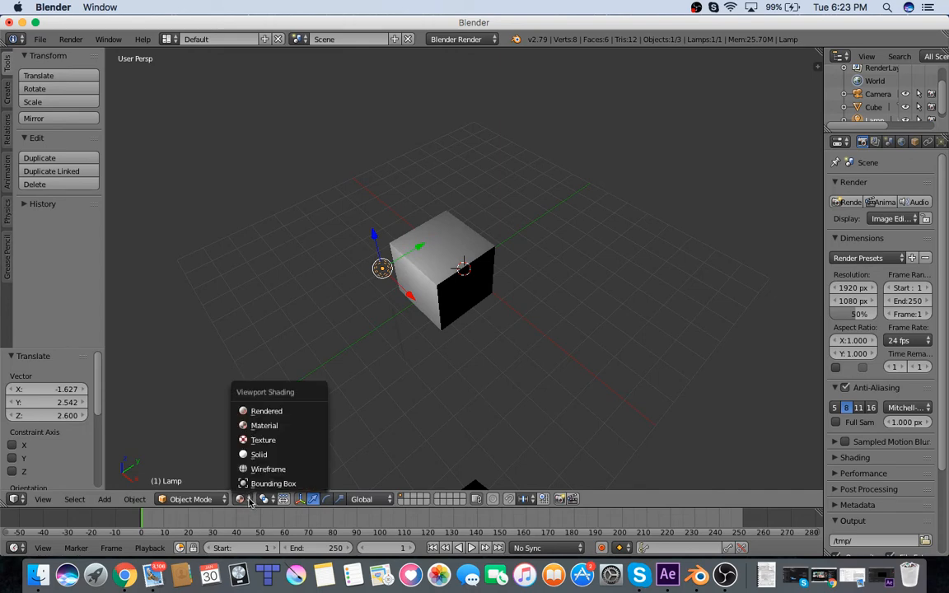
pyautogui.click(269, 454)
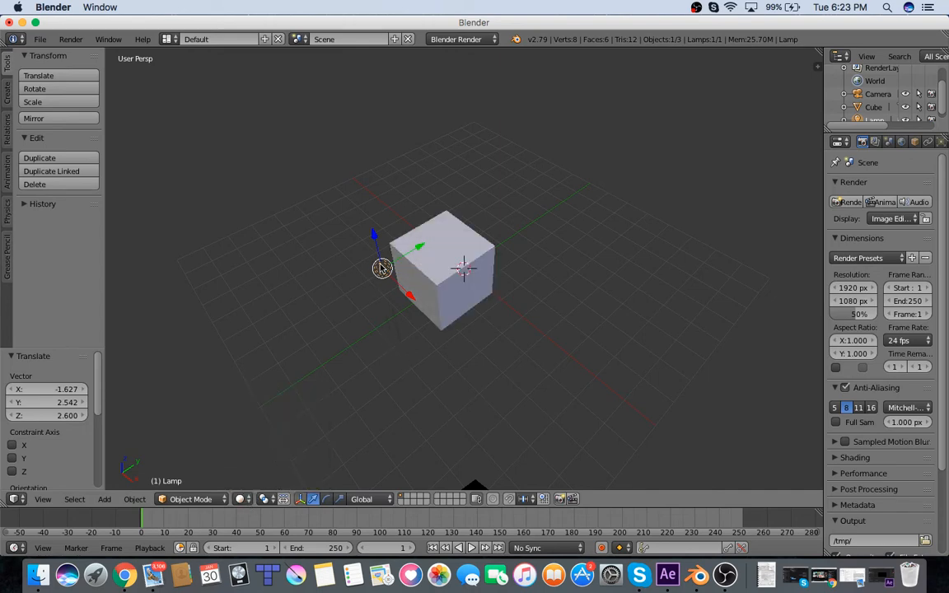
pyautogui.press('g')
pyautogui.click(265, 125)
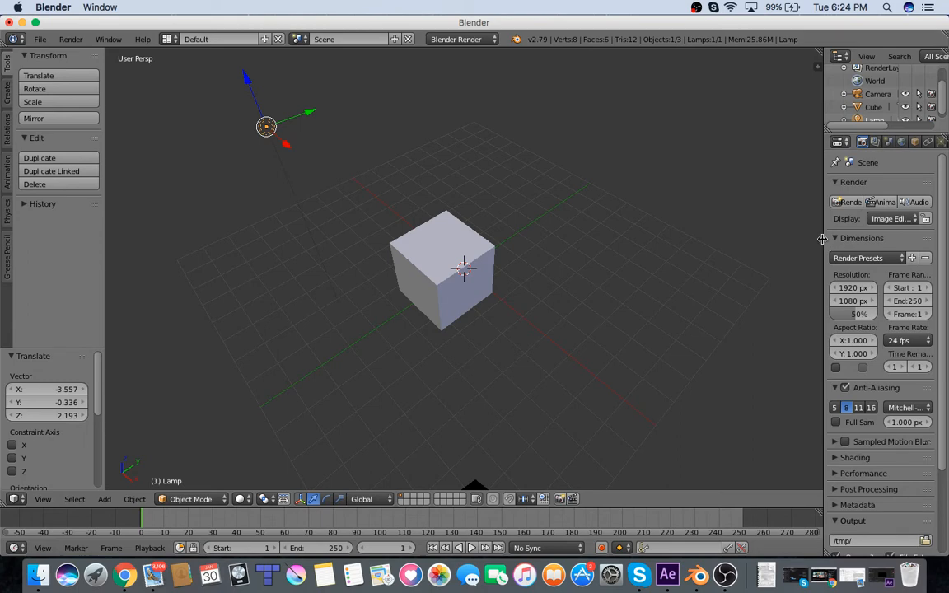
# Widen the properties editor and select the cube in Object Mode
pyautogui.moveTo(826, 241); pyautogui.dragTo(677, 256)
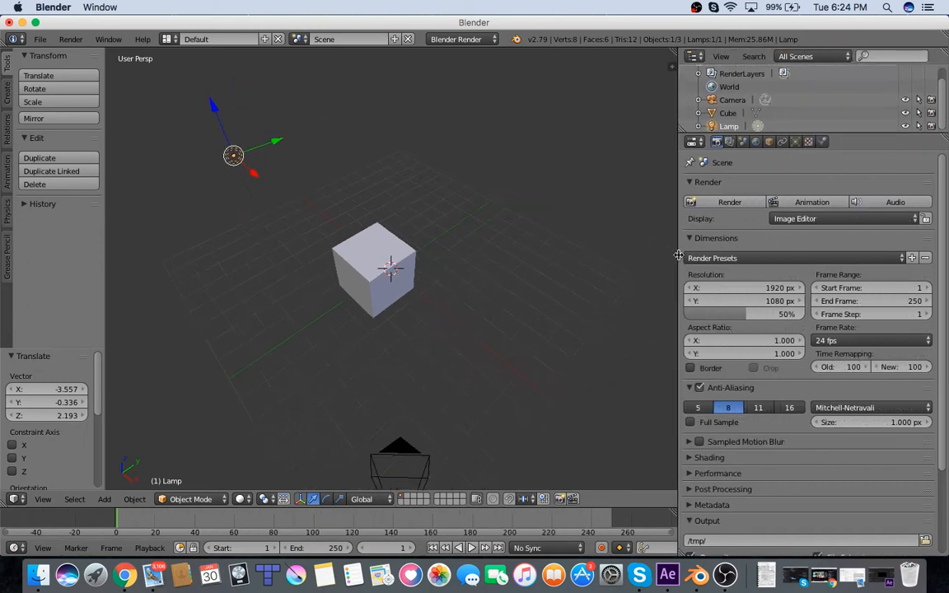
pyautogui.click(213, 502)
pyautogui.click(193, 484)
pyautogui.rightClick(361, 298)
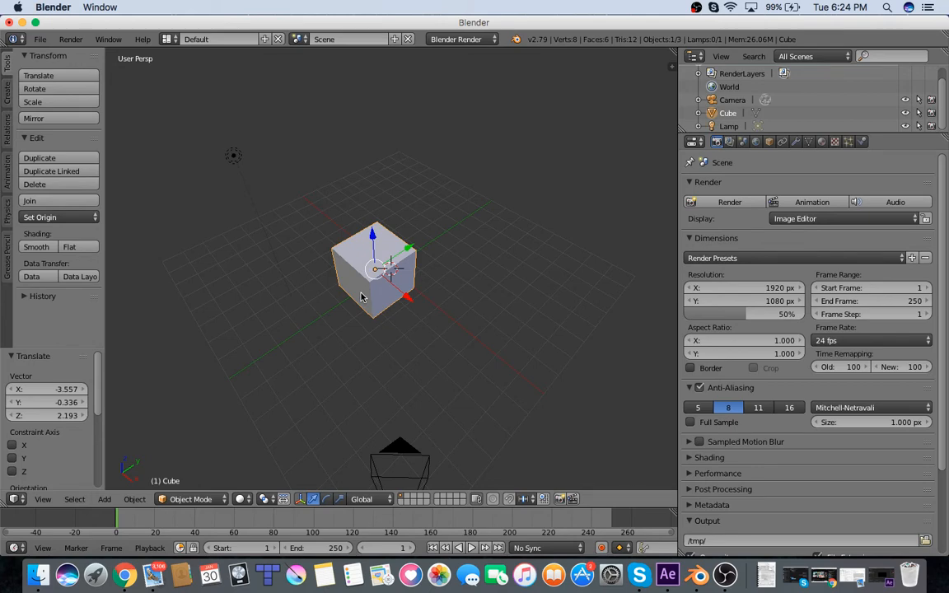
# Switch the cube to Edit Mode and subdivide the whole mesh with one cut
pyautogui.click(202, 500)
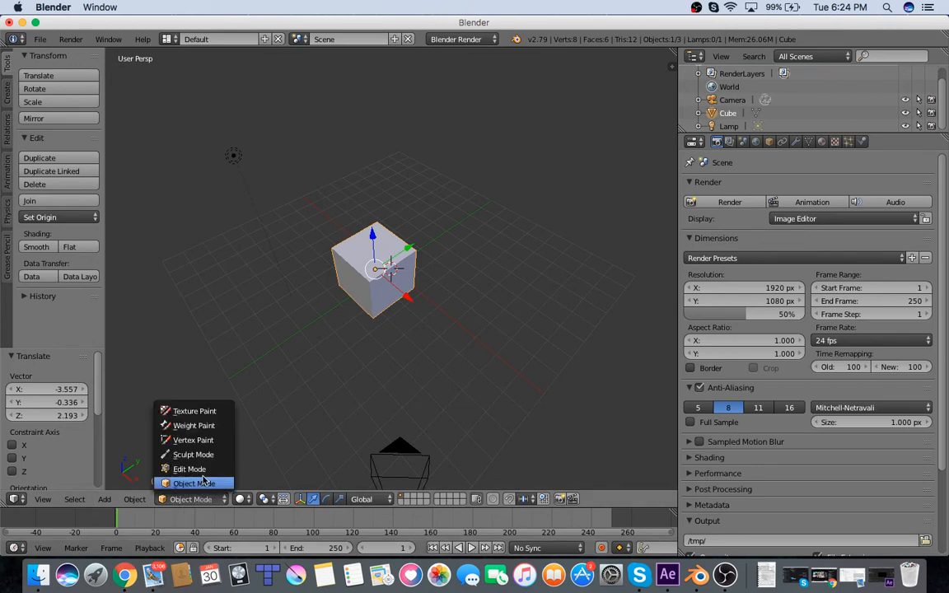
pyautogui.click(202, 468)
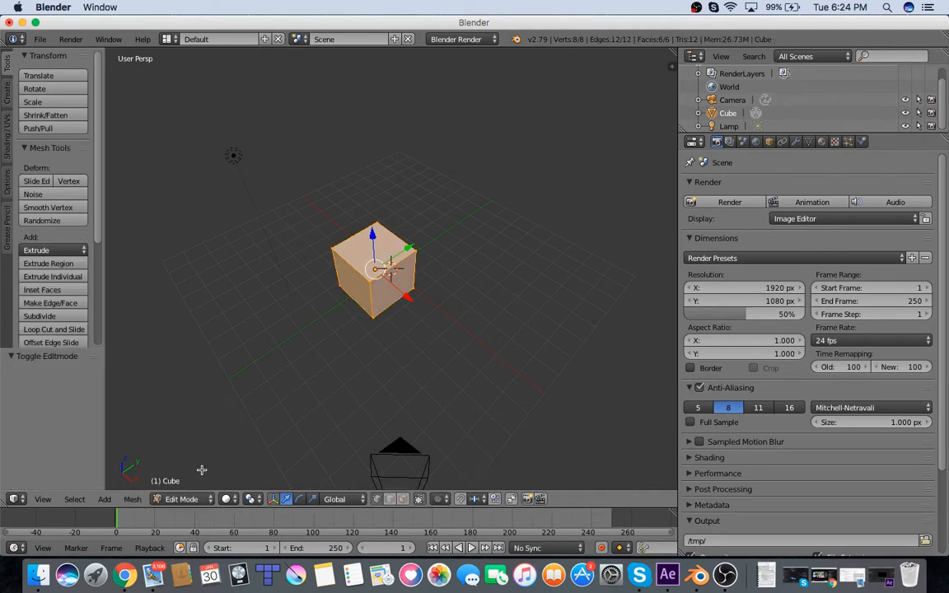
pyautogui.click(58, 320)
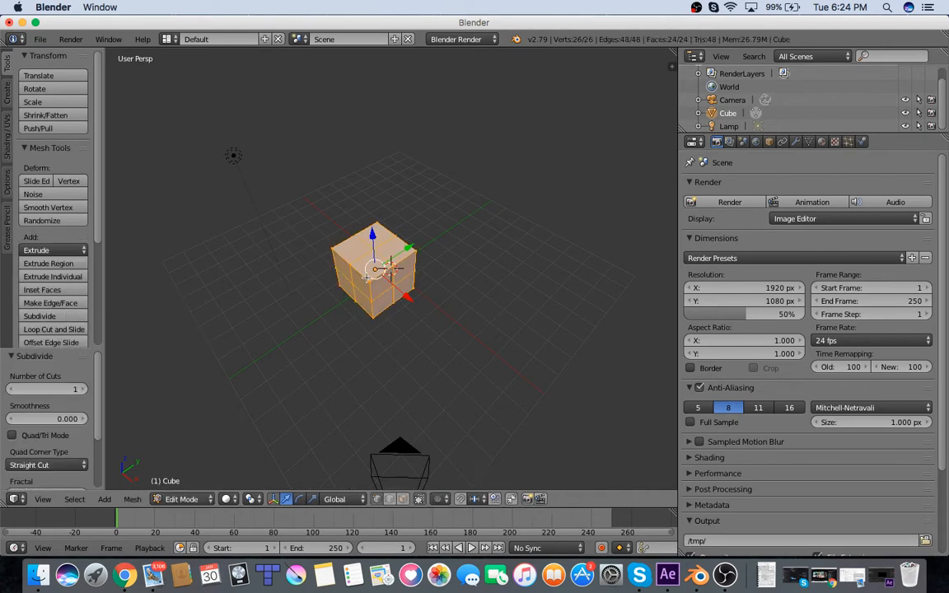
# Pull the centre vertex of the cube's positive X side outward about 1.42 along the X axis
pyautogui.moveTo(330, 251); pyautogui.dragTo(345, 305, button='middle')
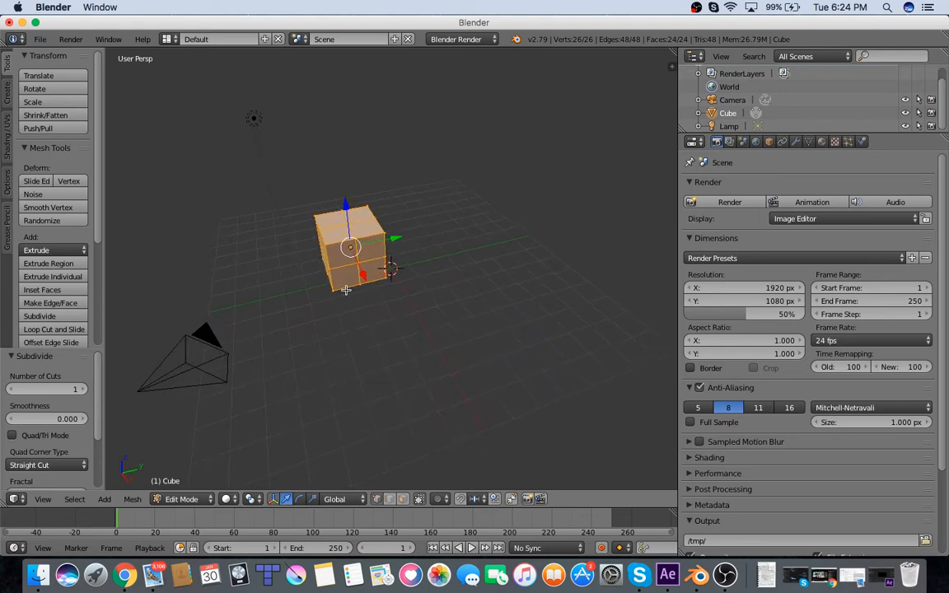
pyautogui.rightClick(357, 264)
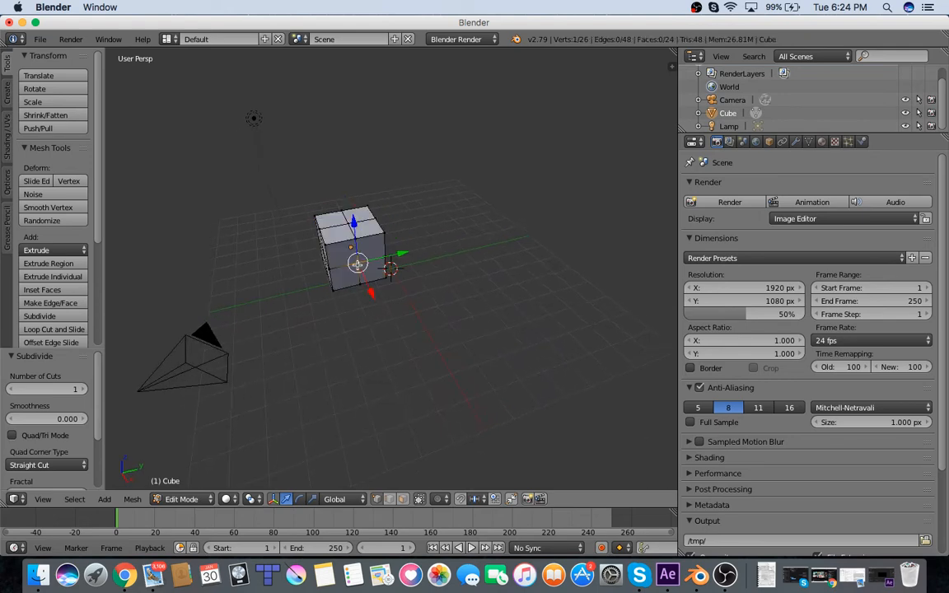
pyautogui.press('g')
pyautogui.press('x')
pyautogui.click(387, 322)
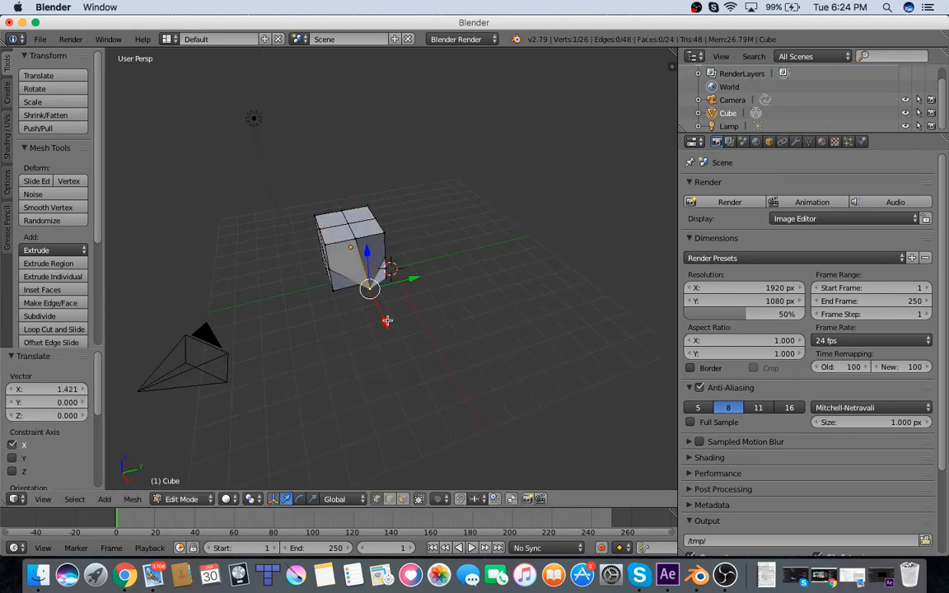
# Move the same vertex about -0.25 along X, then undo the vertex moves and clear the selection
pyautogui.moveTo(387, 321); pyautogui.dragTo(449, 306, button='middle')
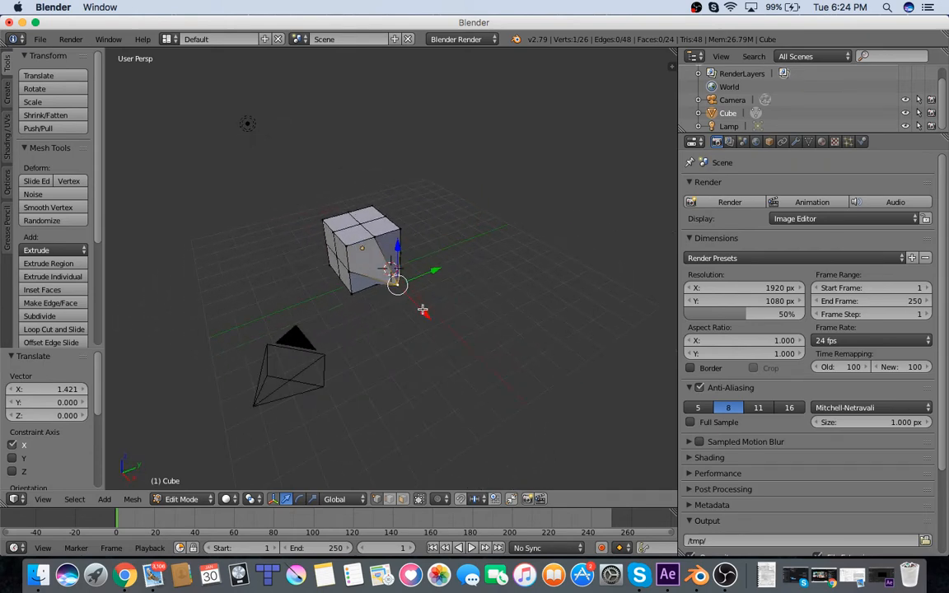
pyautogui.press('g')
pyautogui.press('x')
pyautogui.click(420, 304)
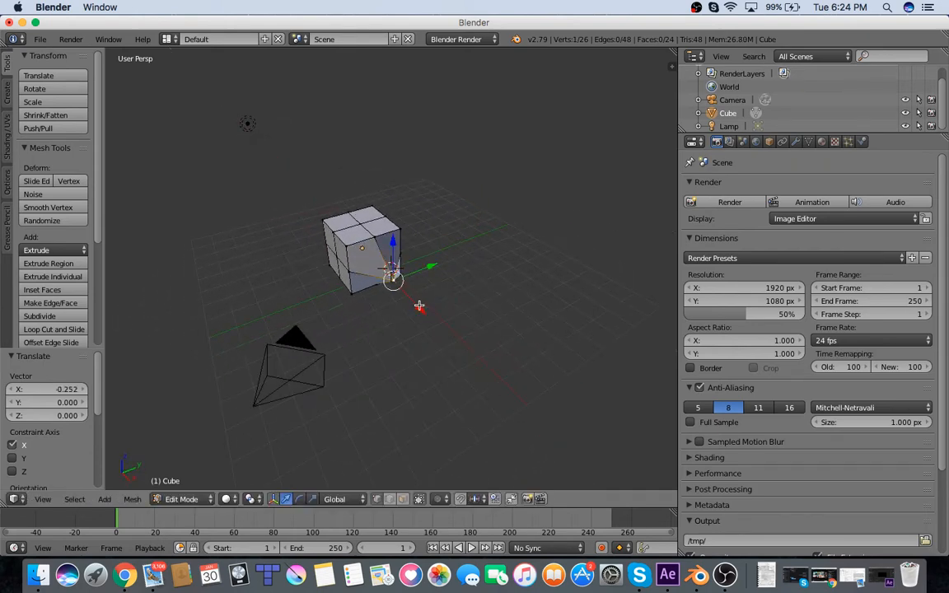
pyautogui.press('a')
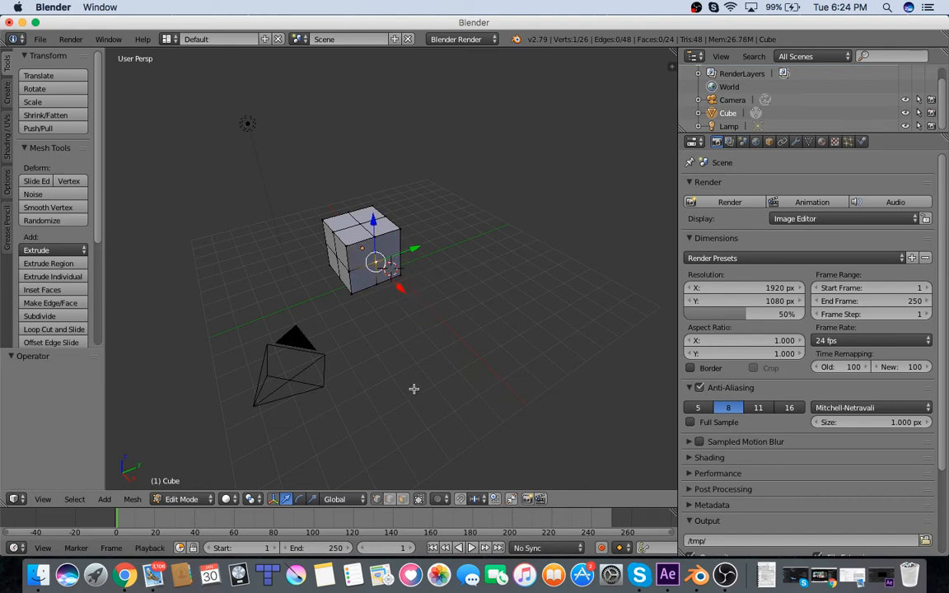
pyautogui.press('a')
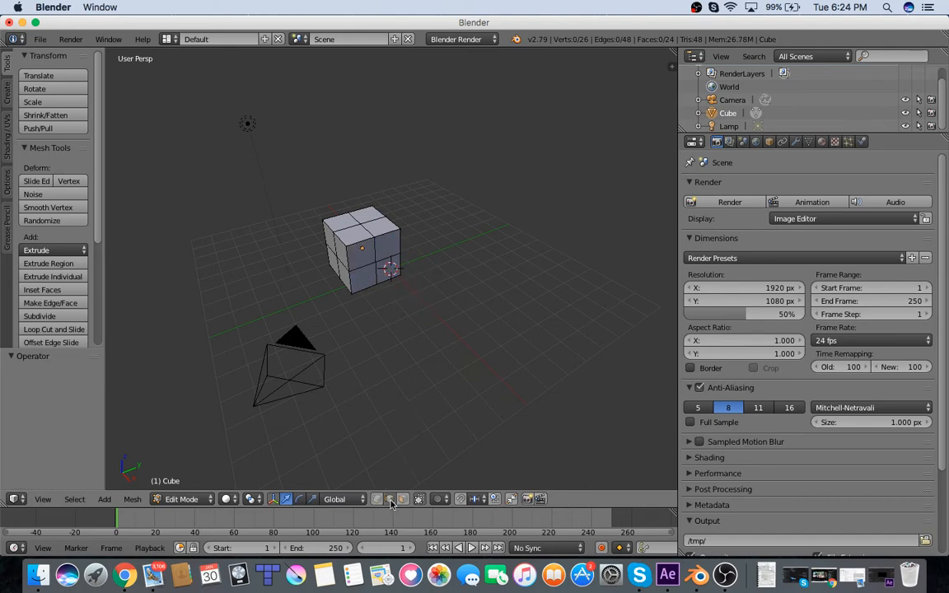
# In edge select mode, move the upper middle vertical edge of the positive X side about 0.92 along X, then undo it
pyautogui.rightClick(371, 249)
pyautogui.press('g')
pyautogui.press('x')
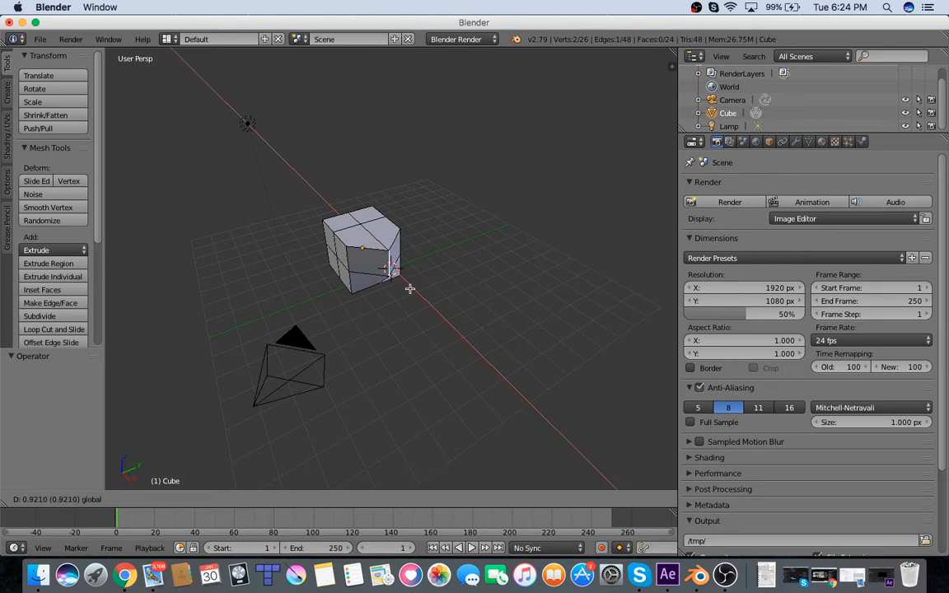
pyautogui.click(410, 289)
pyautogui.scroll(-5, 408, 347)
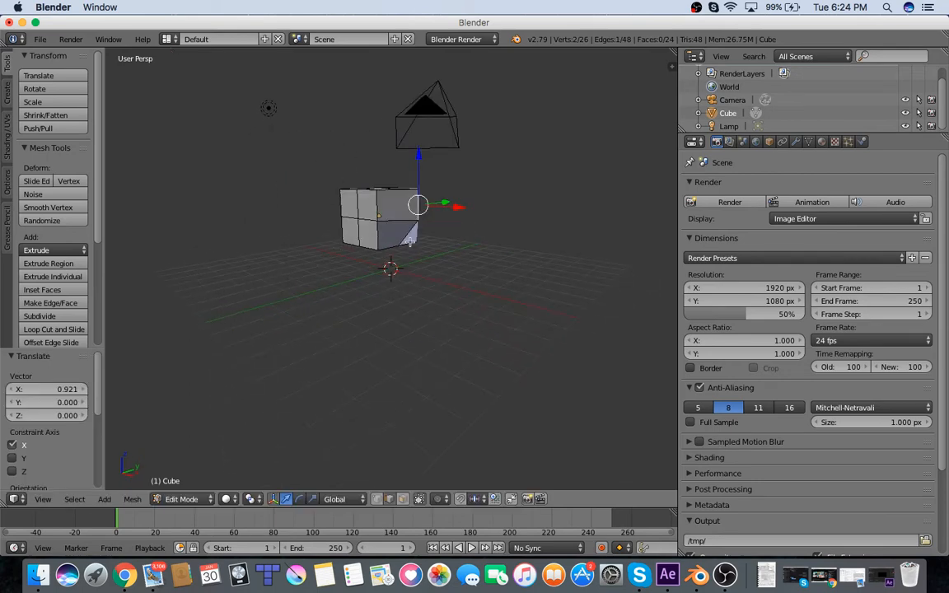
pyautogui.moveTo(419, 209); pyautogui.dragTo(413, 338, button='middle')
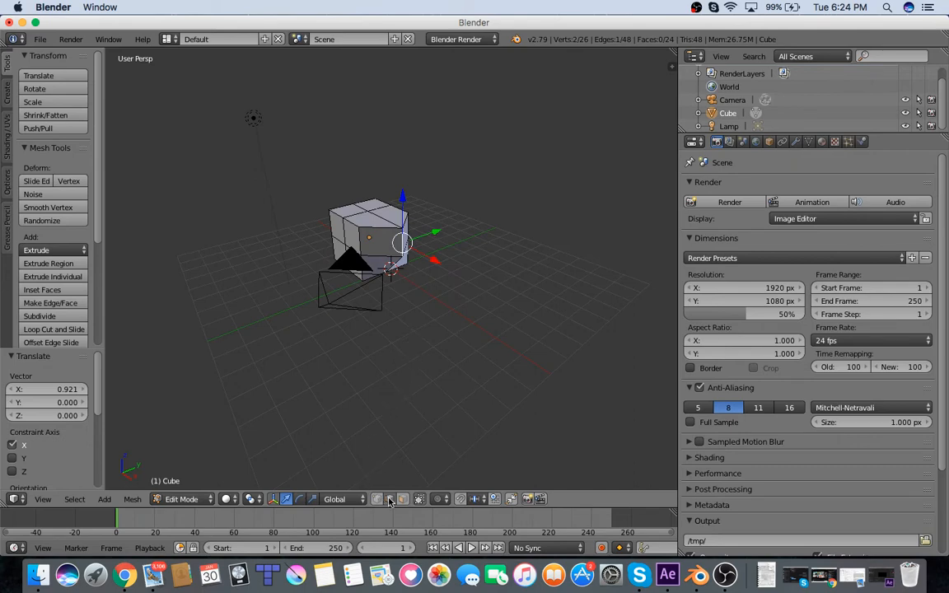
pyautogui.hotkey('ctrl', 'z')
pyautogui.hotkey('ctrl', 'z')
# In face select mode, move the upper positive Y quarter of the positive X side about 1.08 along X, then undo the move
pyautogui.rightClick(395, 232)
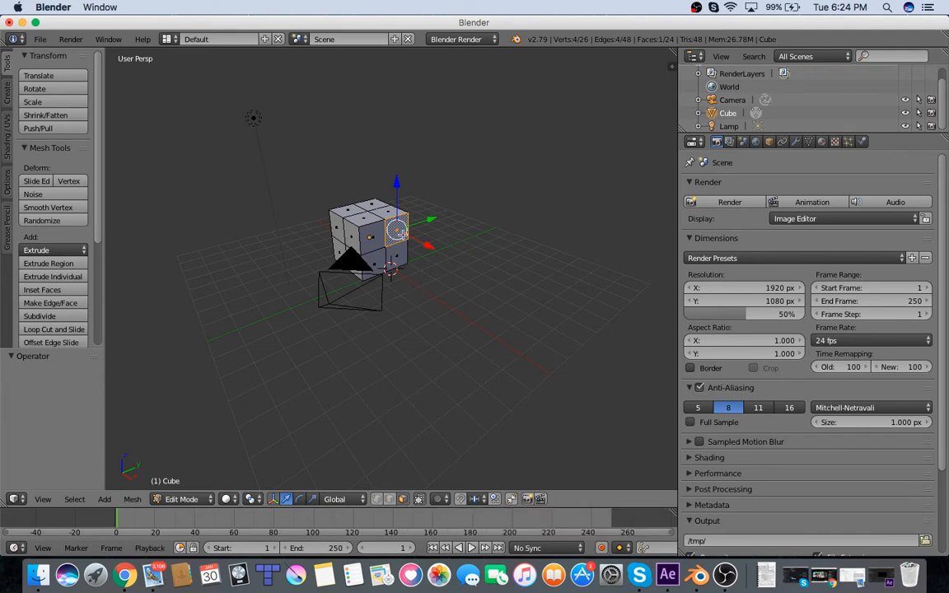
pyautogui.moveTo(415, 245); pyautogui.dragTo(445, 262)
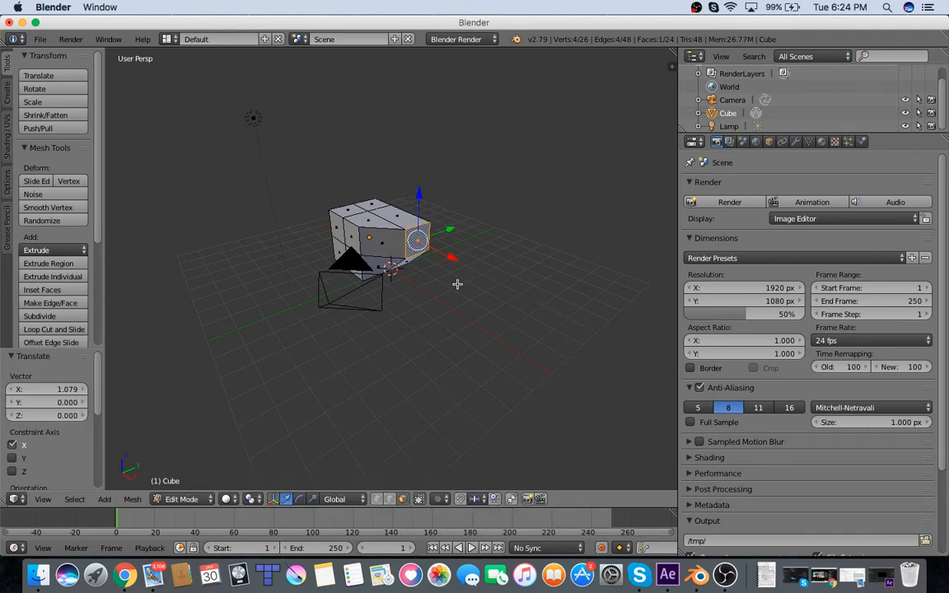
pyautogui.moveTo(445, 262); pyautogui.dragTo(354, 275, button='middle')
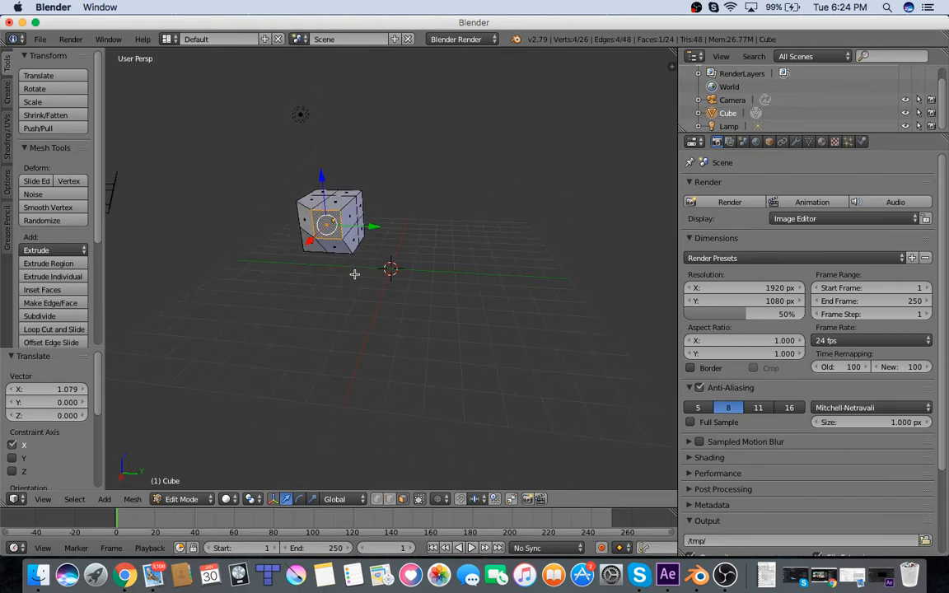
pyautogui.rightClick(330, 238)
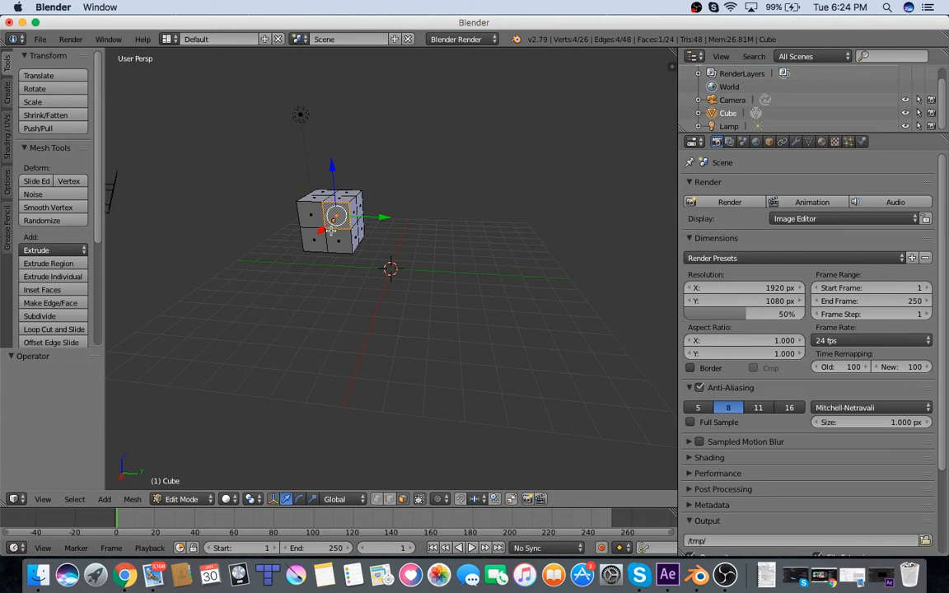
# Extrude the selected quarter face outward about 4.08, examine the arm from several angles, and undo the extrusion
pyautogui.press('e')
pyautogui.click(290, 286)
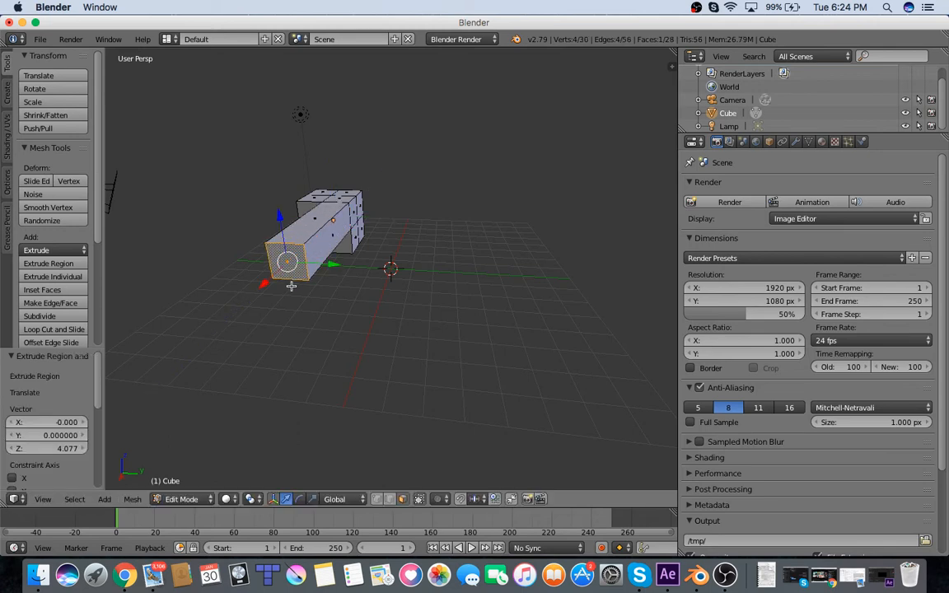
pyautogui.hscroll(-5, 290, 285)
pyautogui.hscroll(-10, 367, 259)
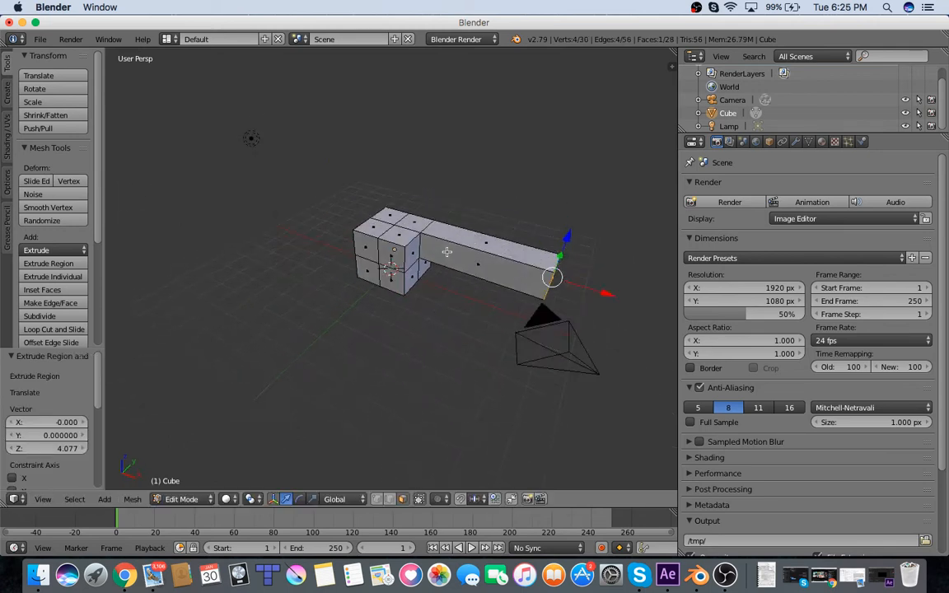
pyautogui.hscroll(-5, 333, 233)
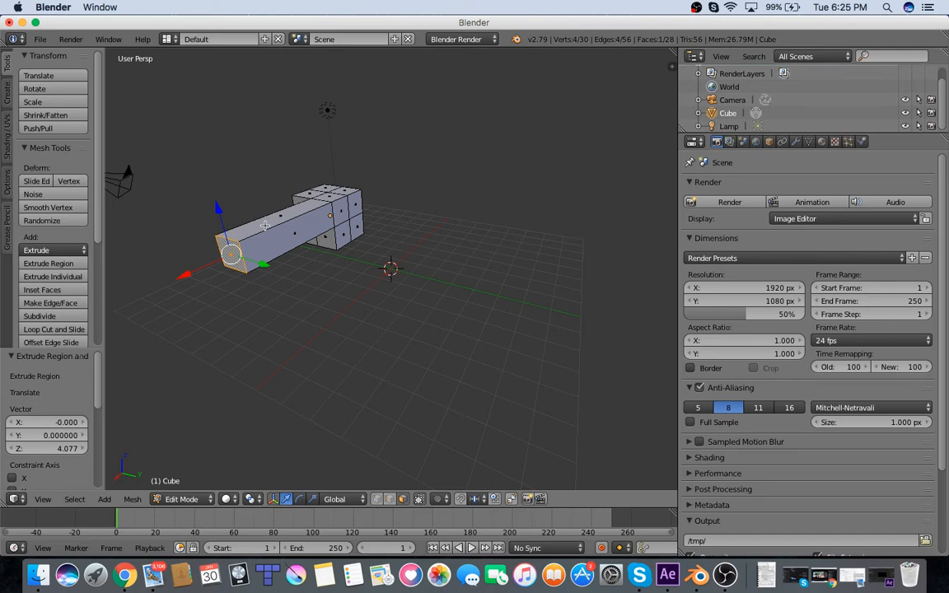
pyautogui.hscroll(-10, 265, 225)
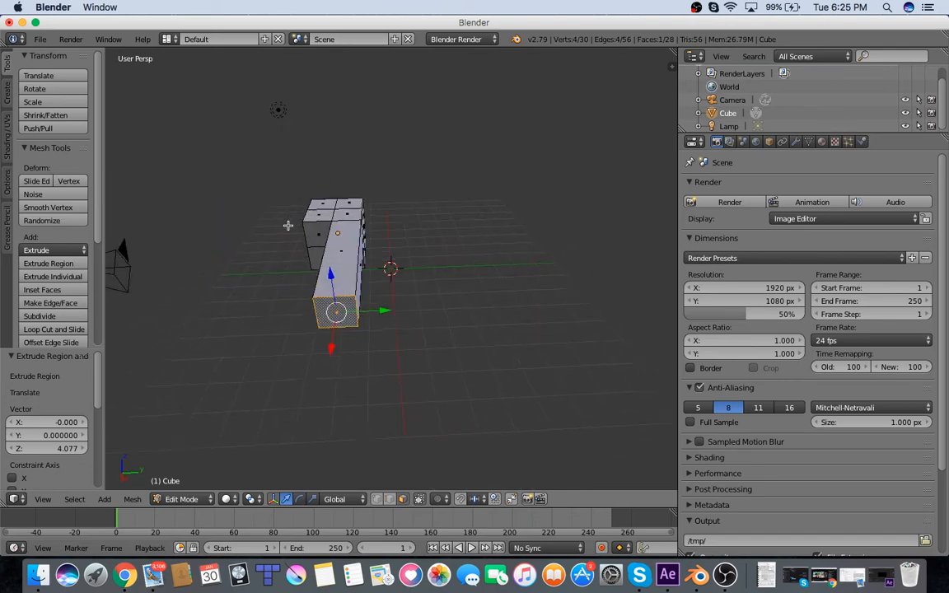
pyautogui.hscroll(-10, 367, 244)
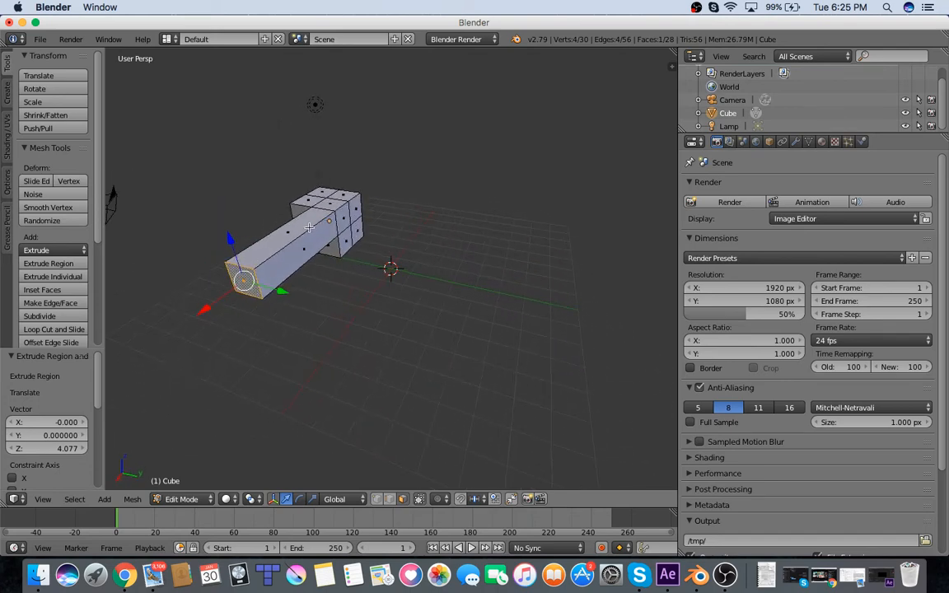
pyautogui.hscroll(-10, 306, 227)
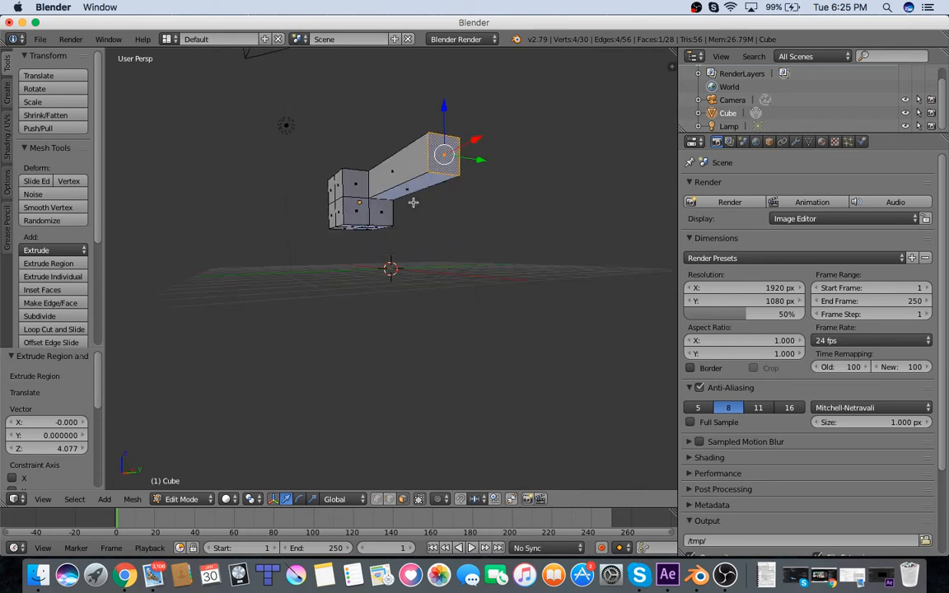
pyautogui.hscroll(-10, 362, 208)
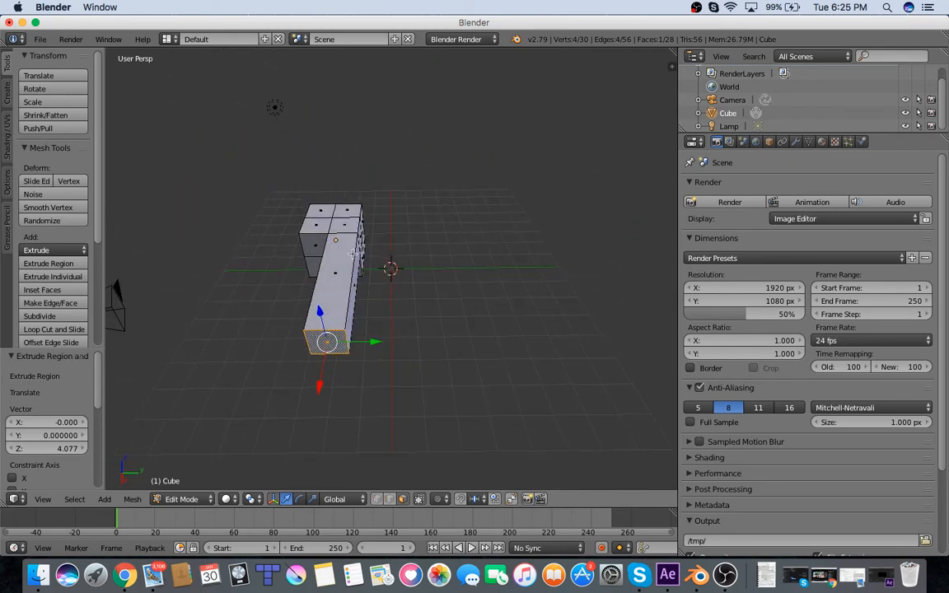
pyautogui.hotkey('ctrl', 'z')
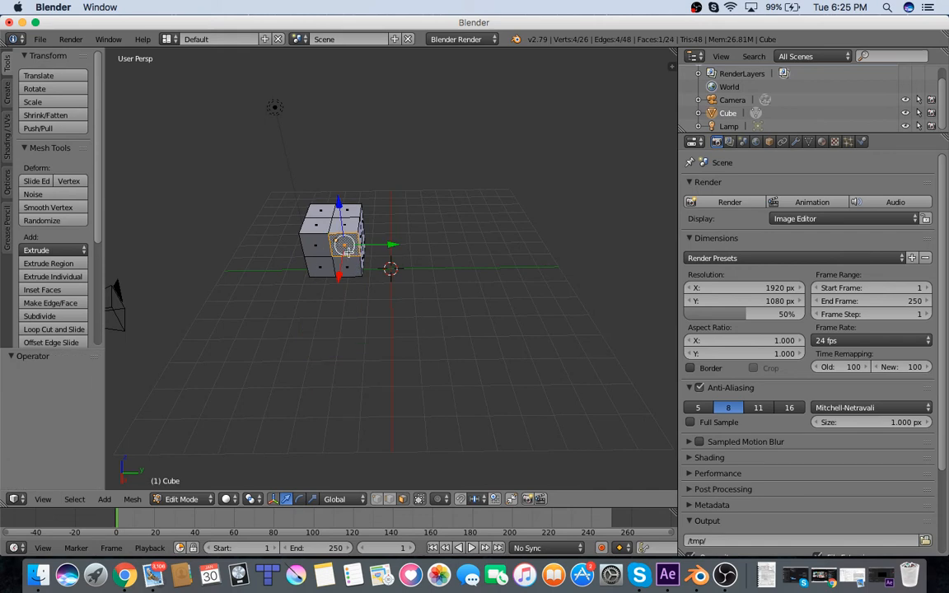
# Extrude the selected quarter face outward about 1.84 and raise its end face about 1.04 along Z
pyautogui.press('e')
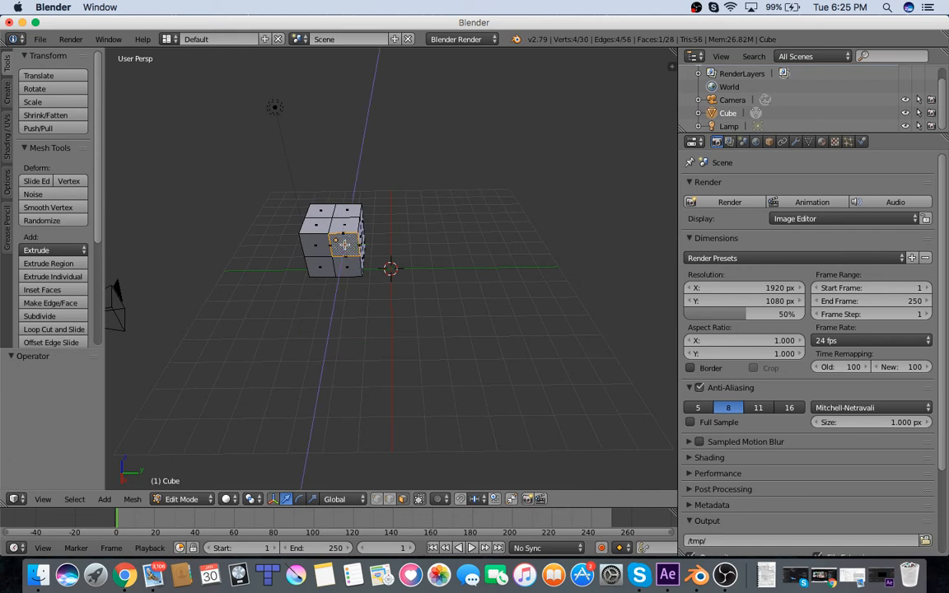
pyautogui.click(336, 280)
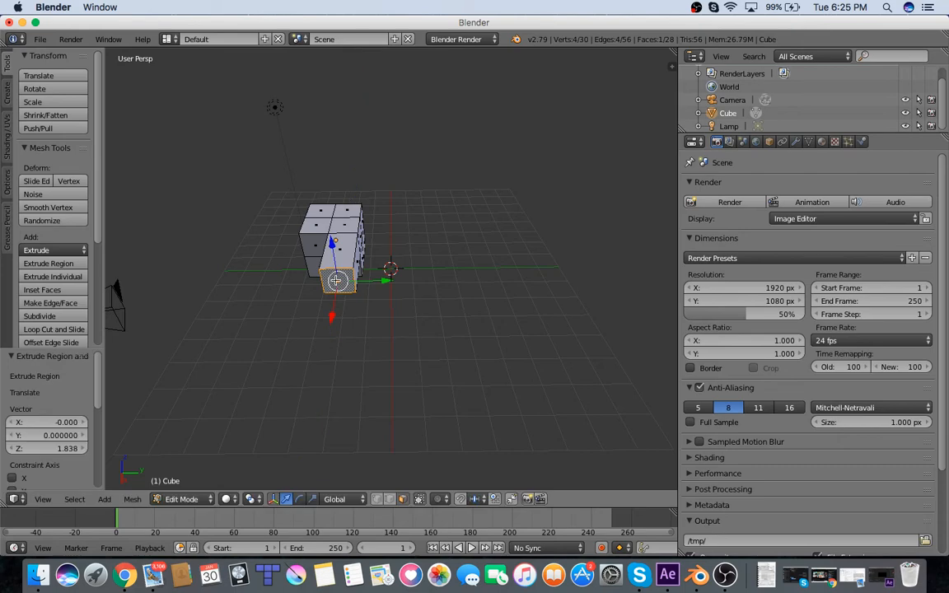
pyautogui.hscroll(-15, 336, 280)
pyautogui.scroll(-10, 442, 253)
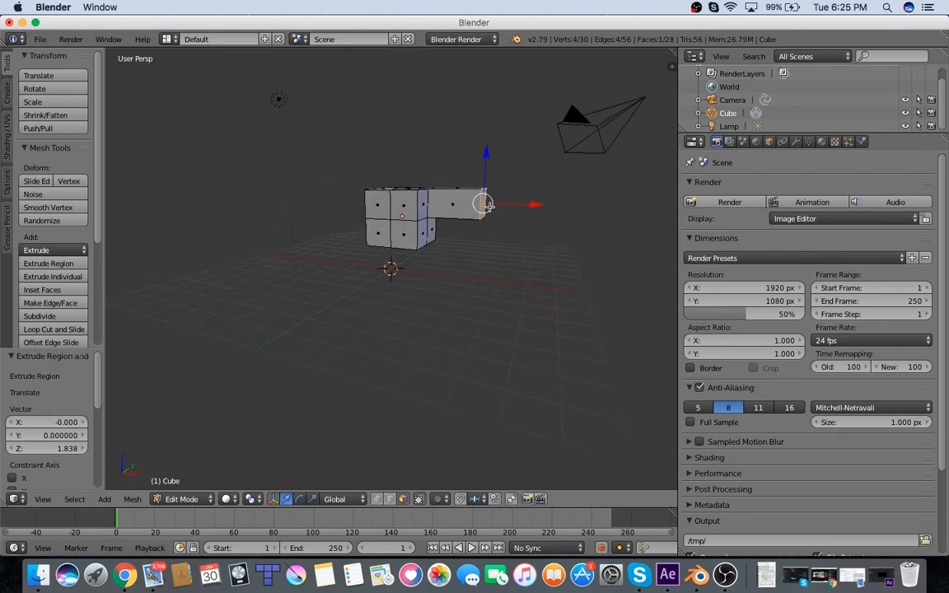
pyautogui.moveTo(486, 160); pyautogui.dragTo(481, 130)
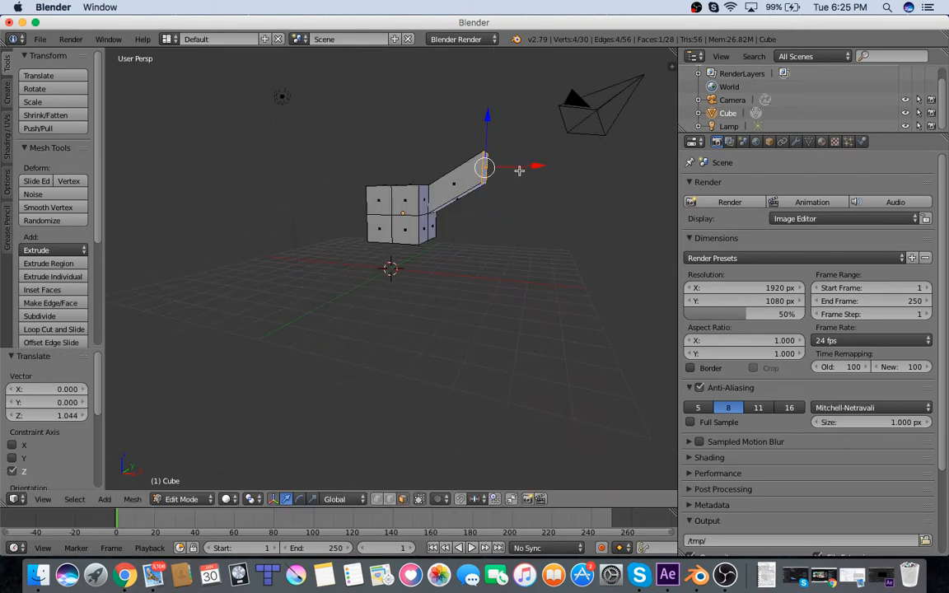
# Extrude the arm's end face another 1.36 or so outward and lower the new end about 1.00 along Z
pyautogui.press('e')
pyautogui.click(551, 179)
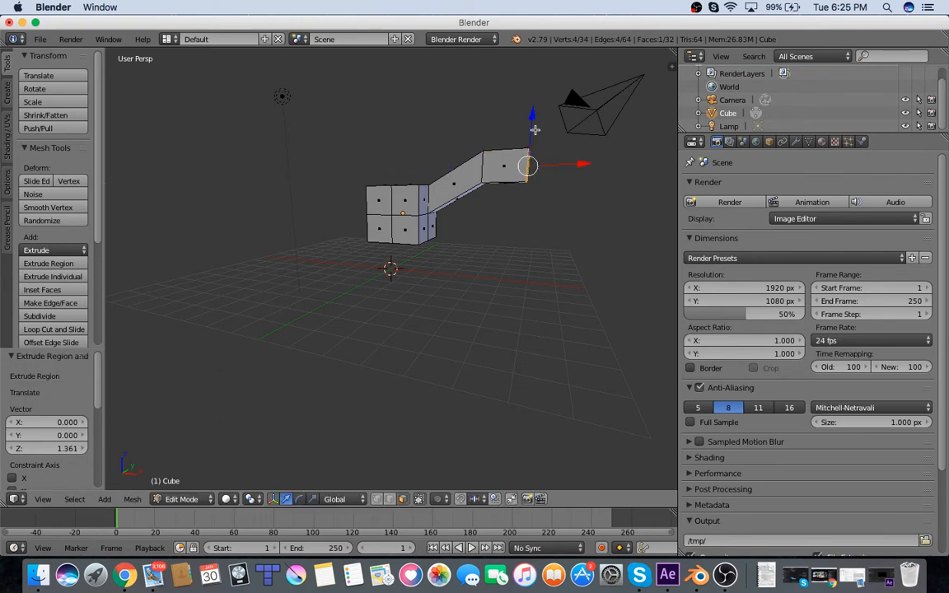
pyautogui.moveTo(534, 129); pyautogui.dragTo(537, 213)
pyautogui.hscroll(3, 537, 213)
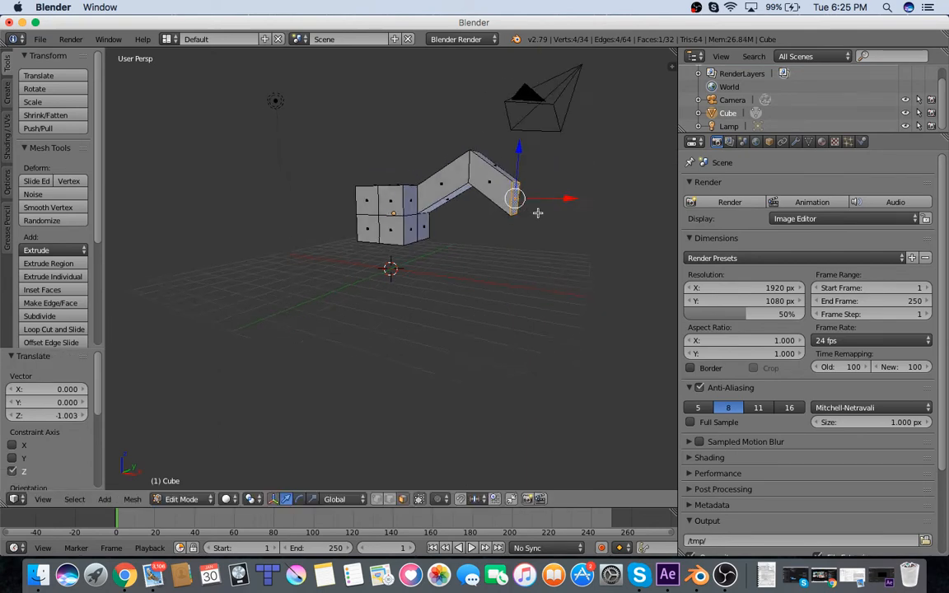
# Extrude the lowered end face of the arm outward about 2.47 and view the bent arm from different angles
pyautogui.hscroll(10, 537, 214)
pyautogui.press('e')
pyautogui.click(514, 209)
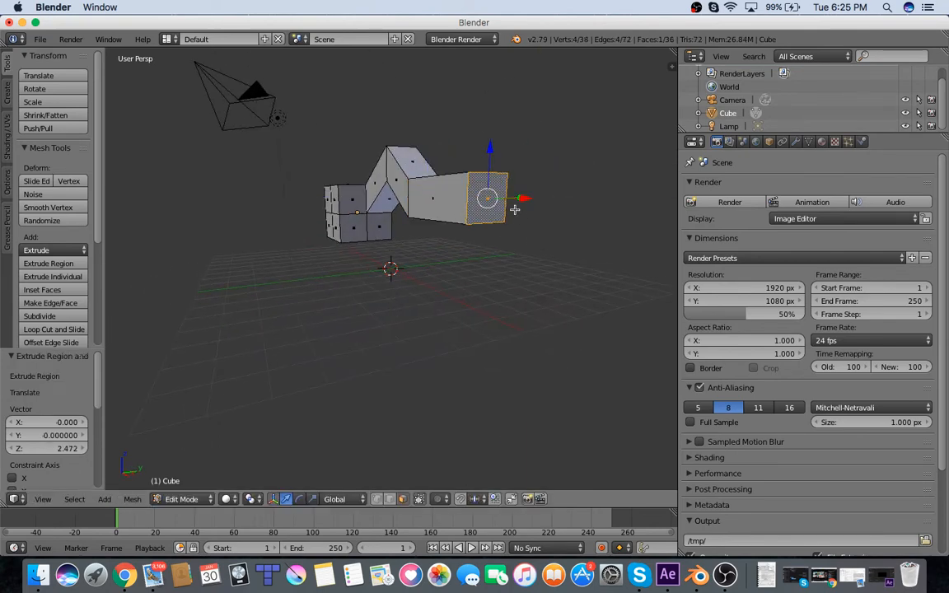
pyautogui.hscroll(-15, 493, 201)
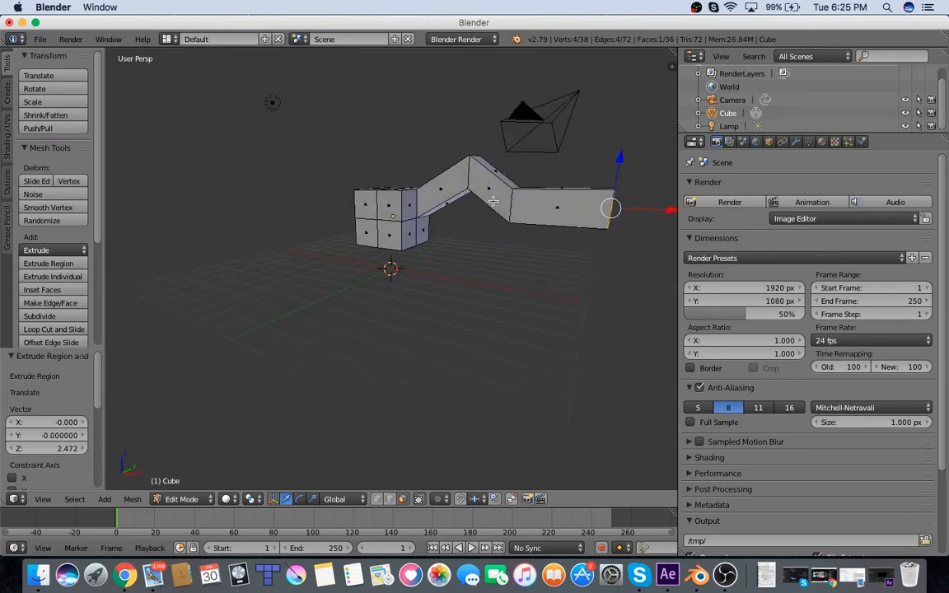
pyautogui.scroll(-4, 492, 201)
pyautogui.scroll(5, 492, 202)
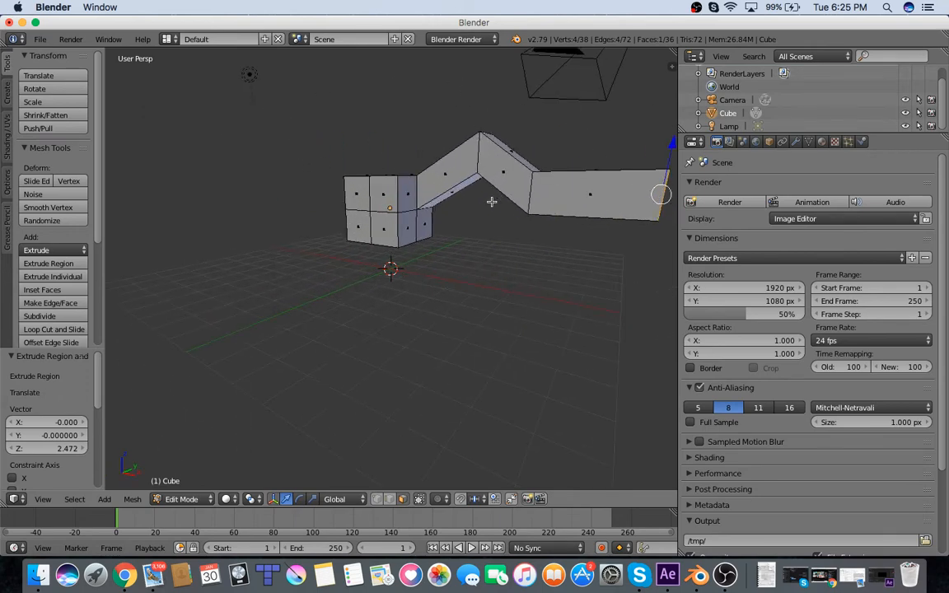
pyautogui.hscroll(8, 492, 202)
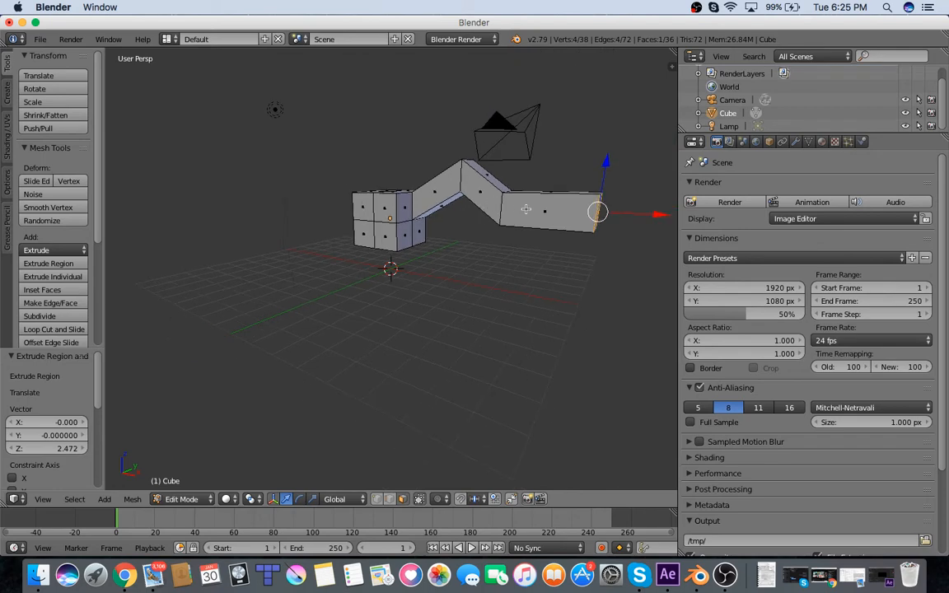
# Extrude the arm's end face outward once more, raise the new end about 0.37 along Z, and view the arm from different angles
pyautogui.hscroll(10, 526, 209)
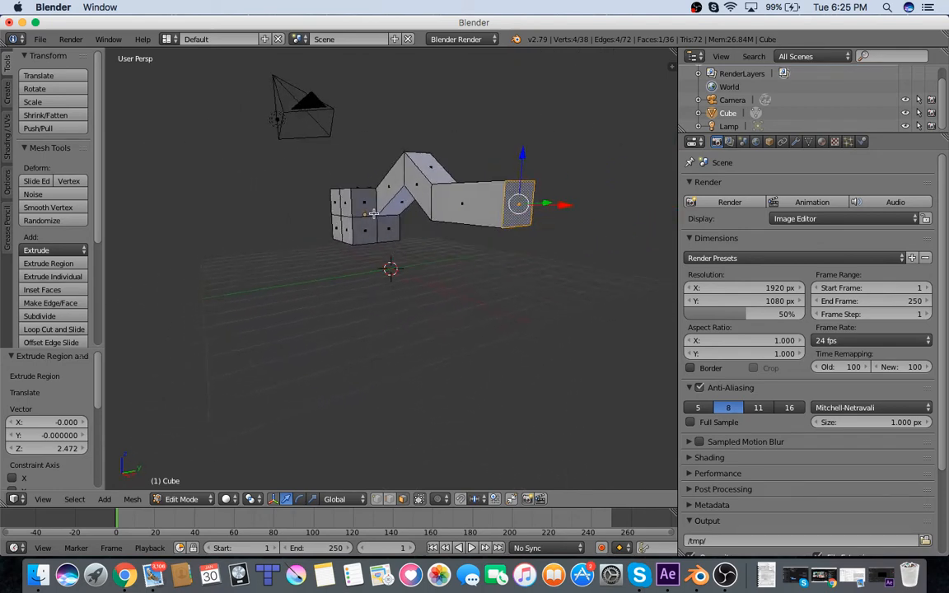
pyautogui.moveTo(374, 213); pyautogui.dragTo(357, 213, button='middle')
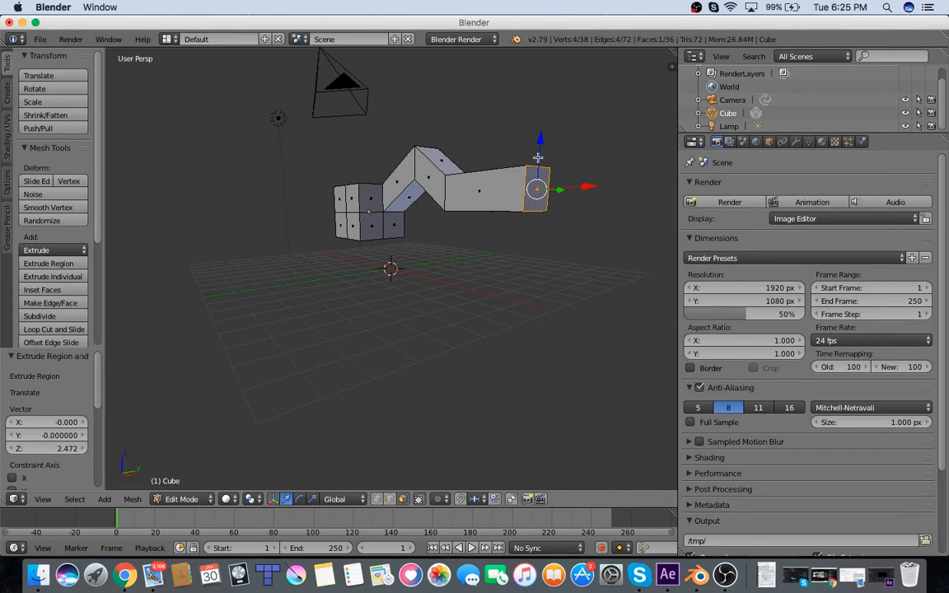
pyautogui.press('e')
pyautogui.click(582, 168)
pyautogui.moveTo(575, 142); pyautogui.dragTo(575, 123)
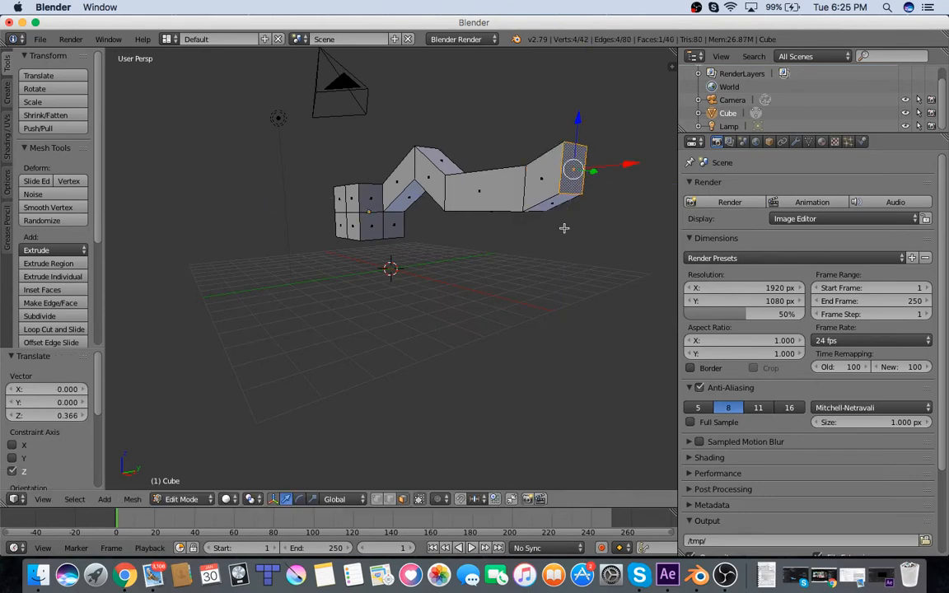
pyautogui.hscroll(-8, 478, 242)
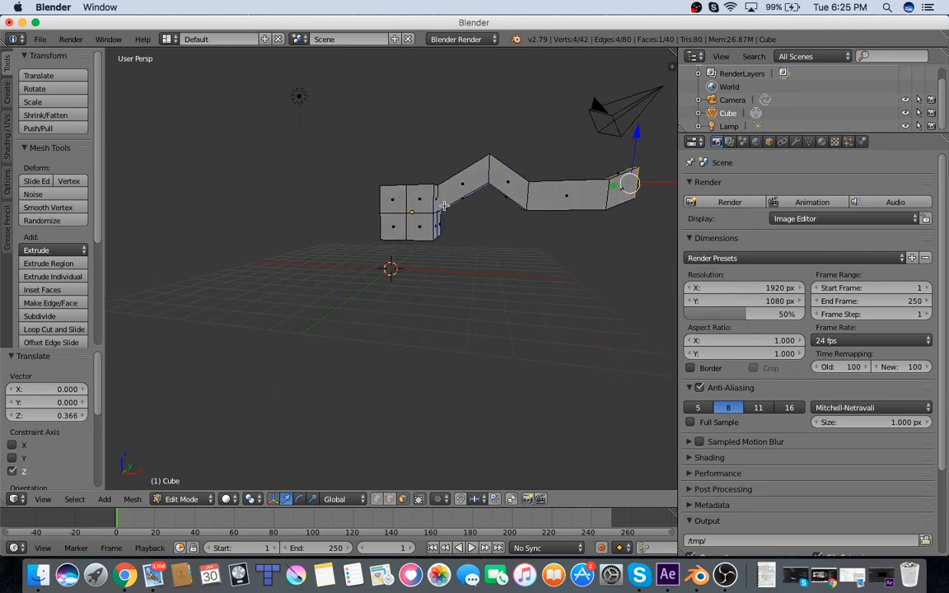
pyautogui.hscroll(8, 494, 196)
# Undo all the arm's extrusions and moves, back to the plain subdivided cube
pyautogui.press('super+z')
pyautogui.press('super+z')
pyautogui.press('super+z')
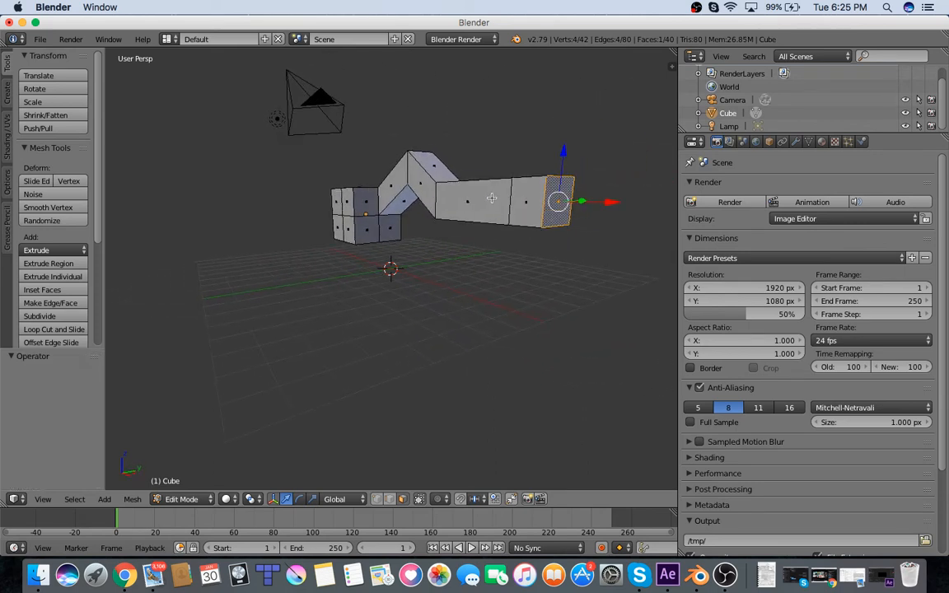
pyautogui.press('super+z')
pyautogui.press('super+z')
pyautogui.press('super+z')
pyautogui.press('super+z')
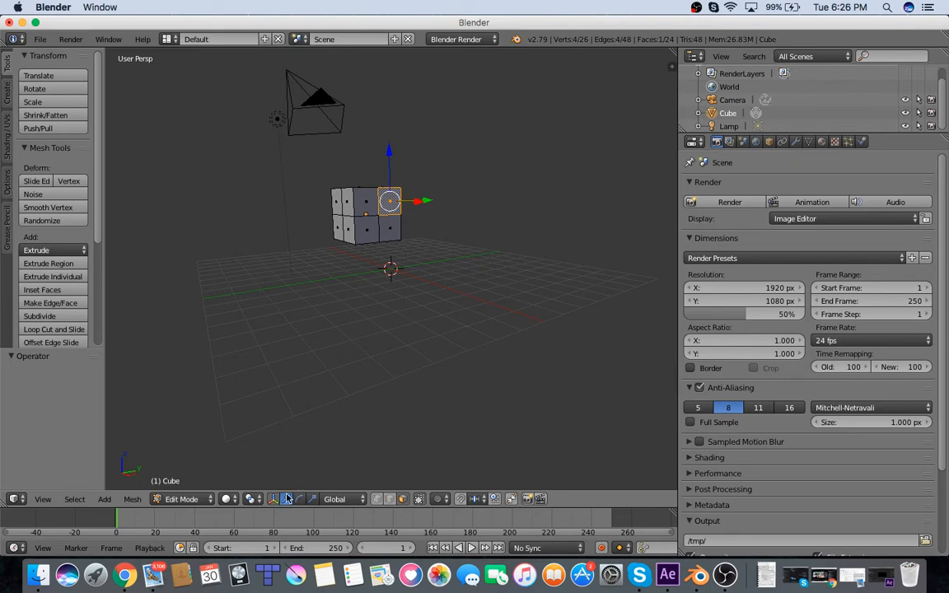
# Rotate the selected quarter face about -69° around Y with the rotate manipulator and undo the rotation
pyautogui.click(286, 500)
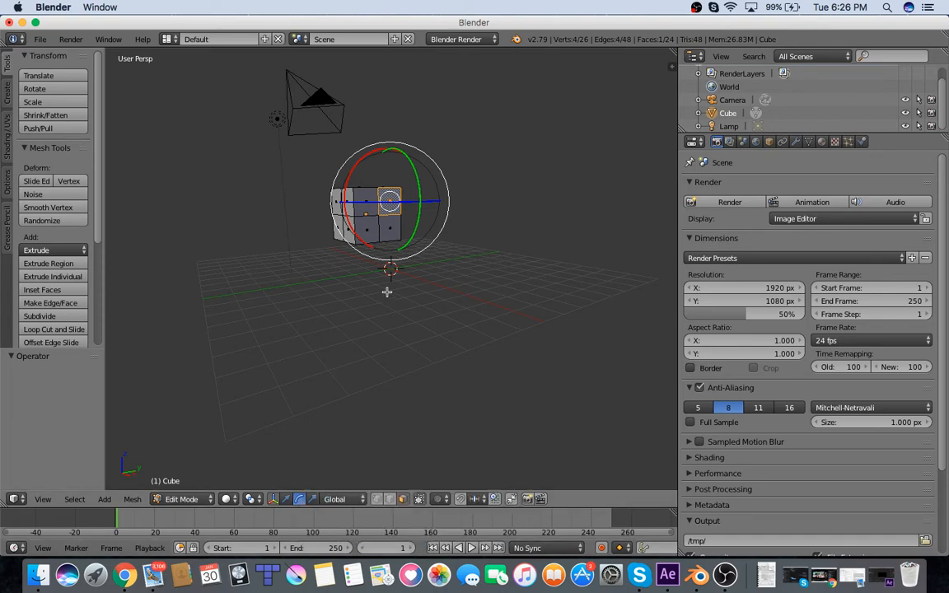
pyautogui.moveTo(419, 210); pyautogui.dragTo(417, 187)
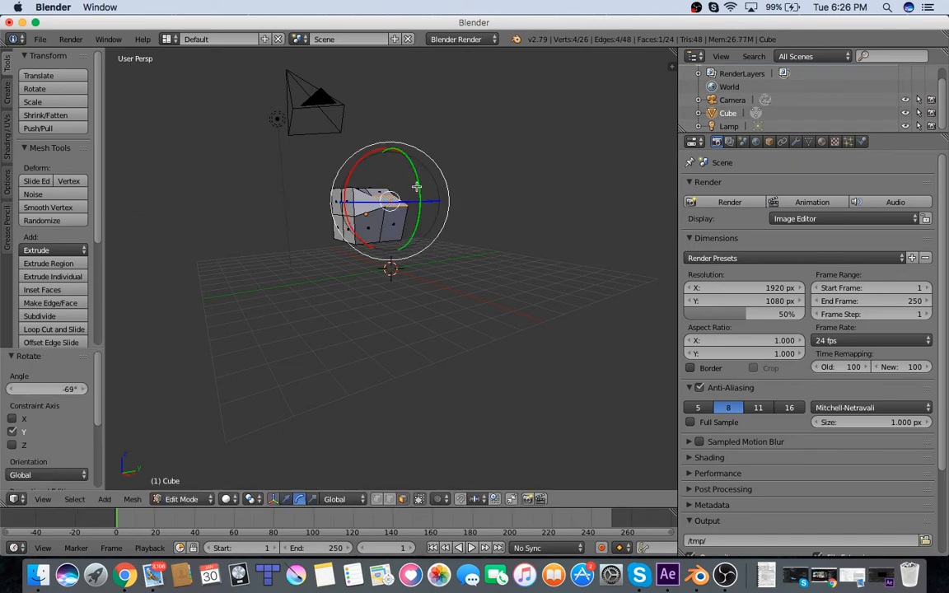
pyautogui.hotkey('ctrl', 'z')
# Select the cube's whole mesh, rotate it about 115° around Z, and undo the rotation
pyautogui.press('a')
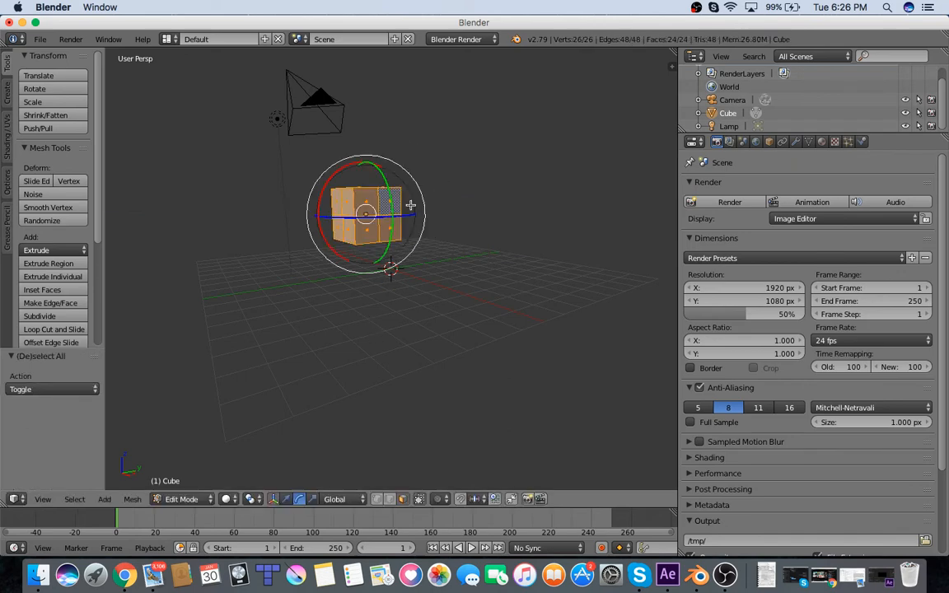
pyautogui.press('a')
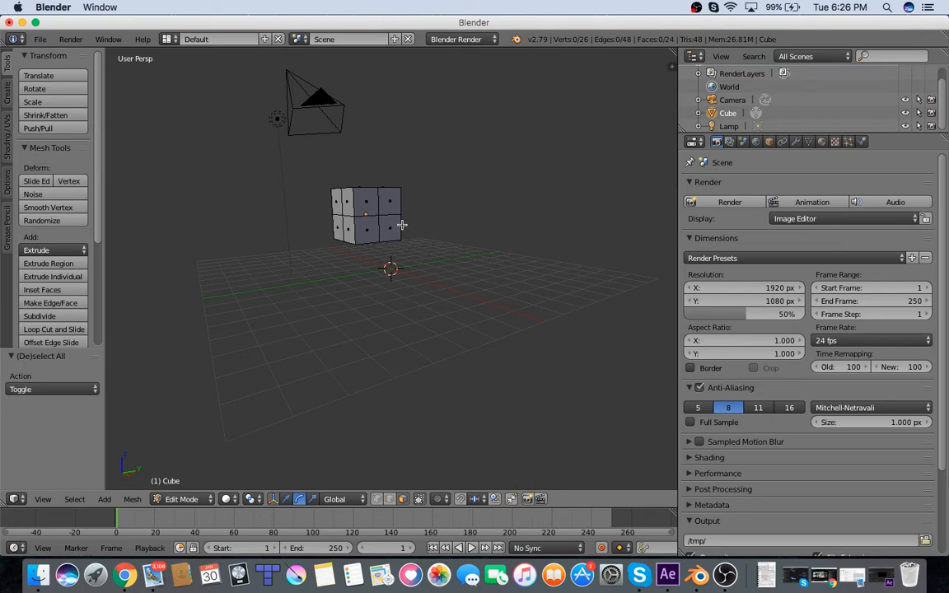
pyautogui.press('a')
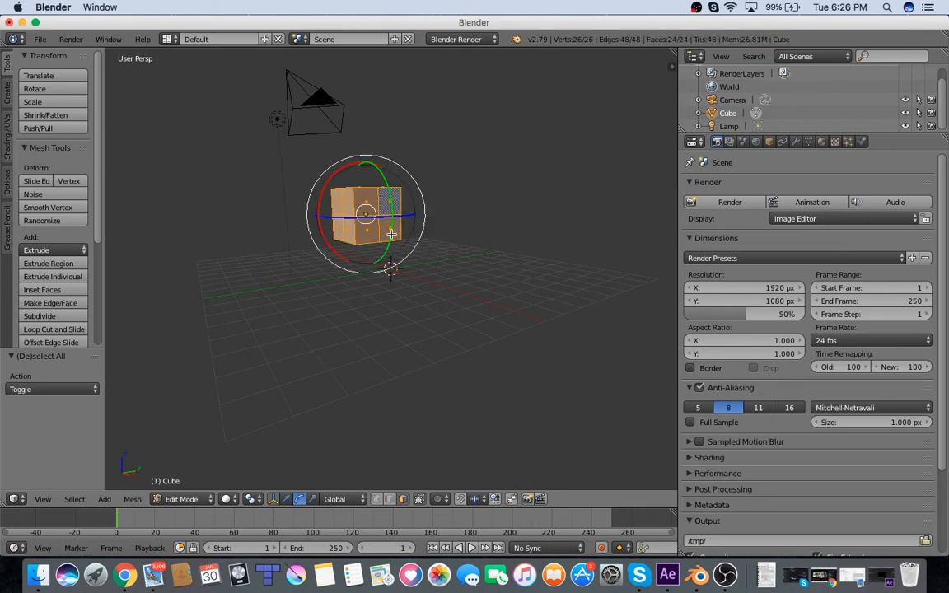
pyautogui.moveTo(392, 234); pyautogui.dragTo(400, 226, button='middle')
pyautogui.moveTo(411, 246)
pyautogui.mouseDown()
pyautogui.moveTo(405, 209)
pyautogui.moveTo(405, 249)
pyautogui.moveTo(379, 246)
pyautogui.moveTo(407, 247)
pyautogui.mouseUp()
pyautogui.press('super+z')
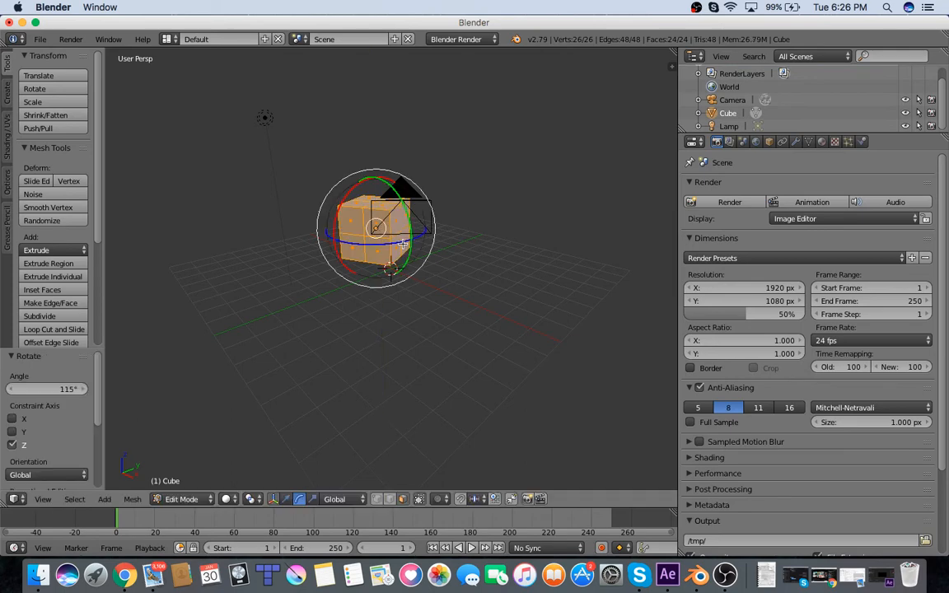
pyautogui.press('super+z')
# Rotate the whole mesh around its X axis and undo the rotation
pyautogui.moveTo(379, 350); pyautogui.dragTo(439, 176, button='middle')
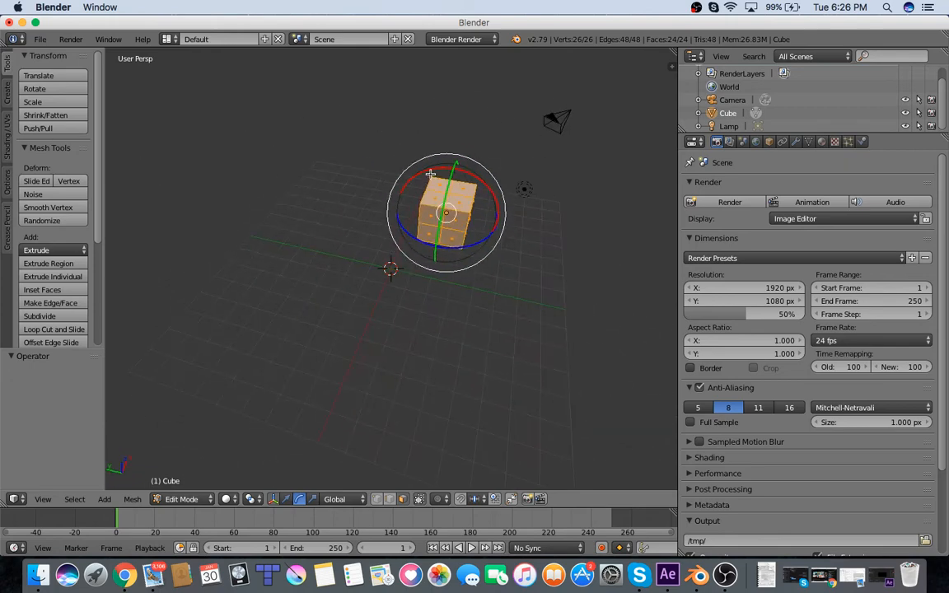
pyautogui.moveTo(430, 172); pyautogui.dragTo(417, 178)
pyautogui.press('super+z')
# Scale the whole mesh with the scale manipulator, about 2.68 along X and 2.41 along Y, and undo the scaling
pyautogui.click(312, 501)
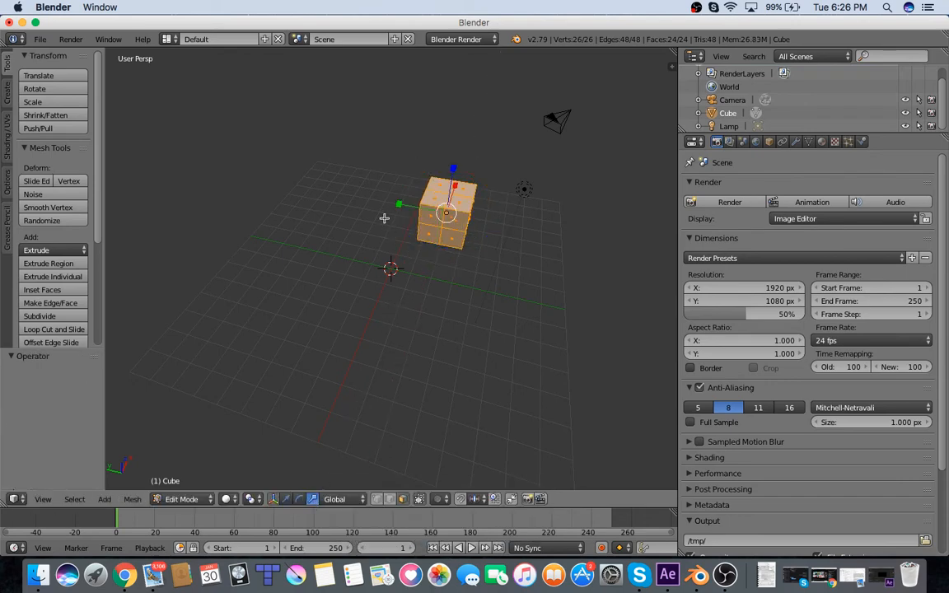
pyautogui.moveTo(400, 205)
pyautogui.mouseDown()
pyautogui.moveTo(340, 203)
pyautogui.moveTo(414, 218)
pyautogui.moveTo(350, 201)
pyautogui.moveTo(401, 204)
pyautogui.mouseUp()
pyautogui.moveTo(454, 175); pyautogui.dragTo(465, 146)
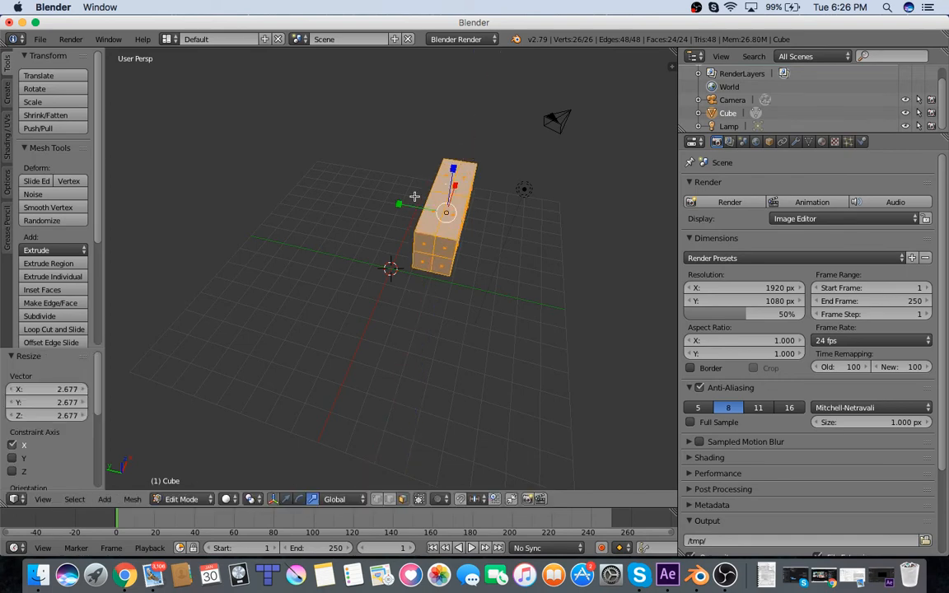
pyautogui.moveTo(400, 203); pyautogui.dragTo(345, 202)
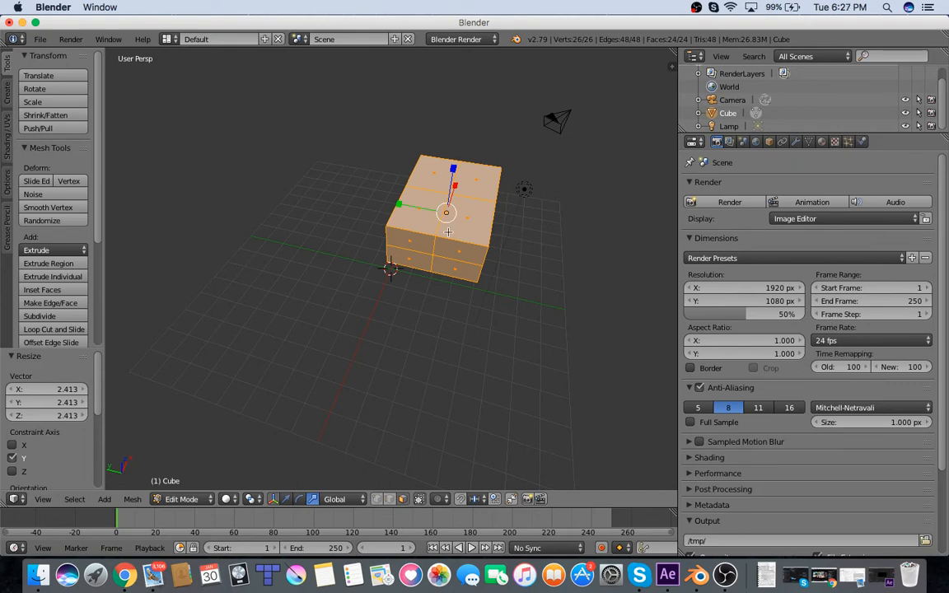
pyautogui.hotkey('ctrl', 'z')
pyautogui.hotkey('ctrl', 'z')
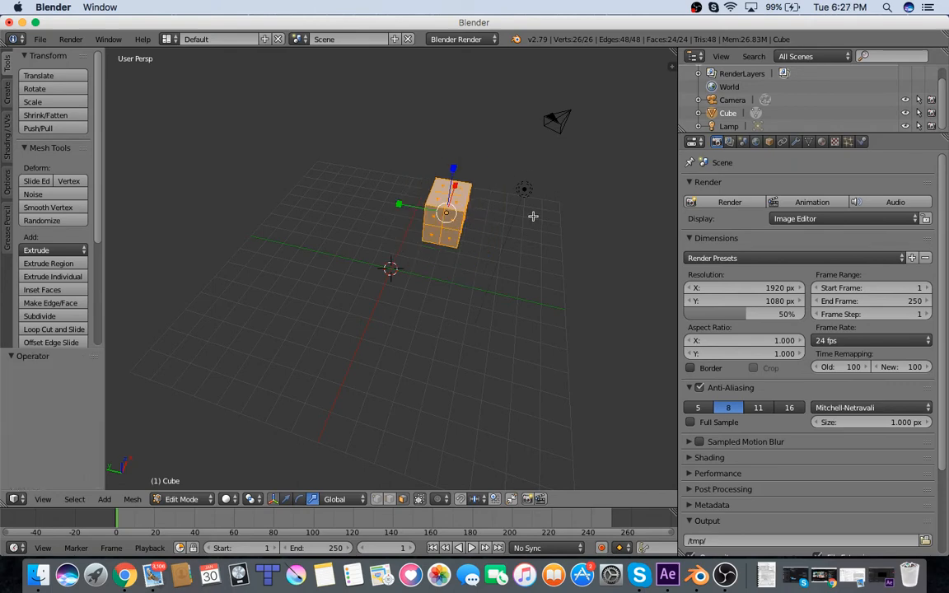
pyautogui.moveTo(533, 214); pyautogui.dragTo(527, 217, button='middle')
pyautogui.hscroll(-5, 527, 217)
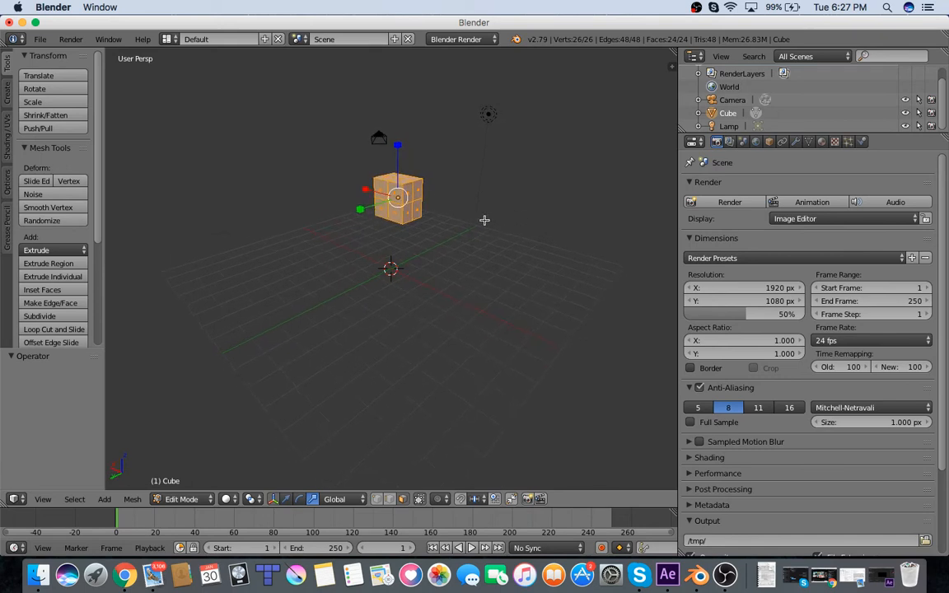
pyautogui.hscroll(-4, 485, 219)
pyautogui.hscroll(-8, 481, 219)
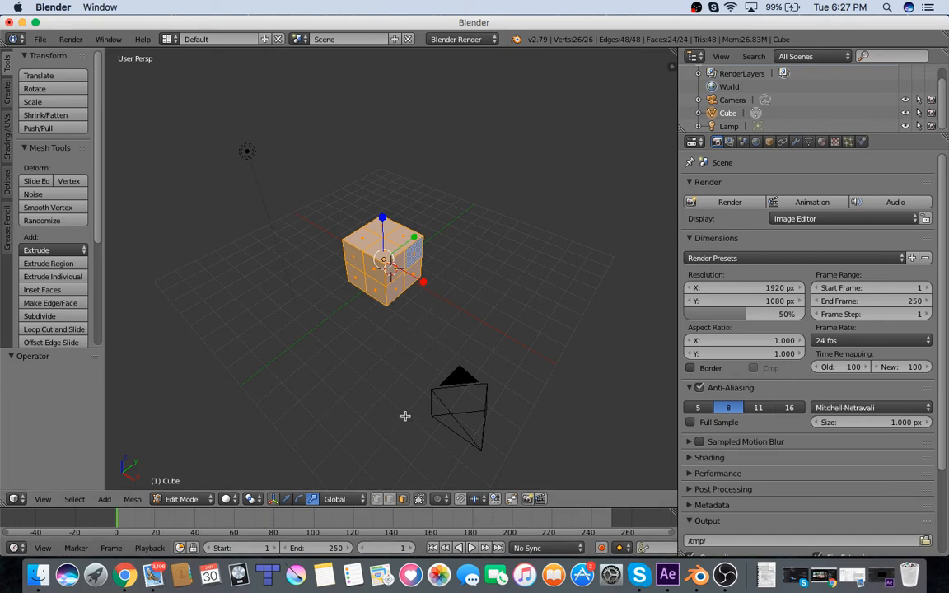
# Show the cube's material settings in a widened properties editor and switch the cube to Object Mode
pyautogui.moveTo(679, 354); pyautogui.dragTo(465, 365)
pyautogui.click(608, 141)
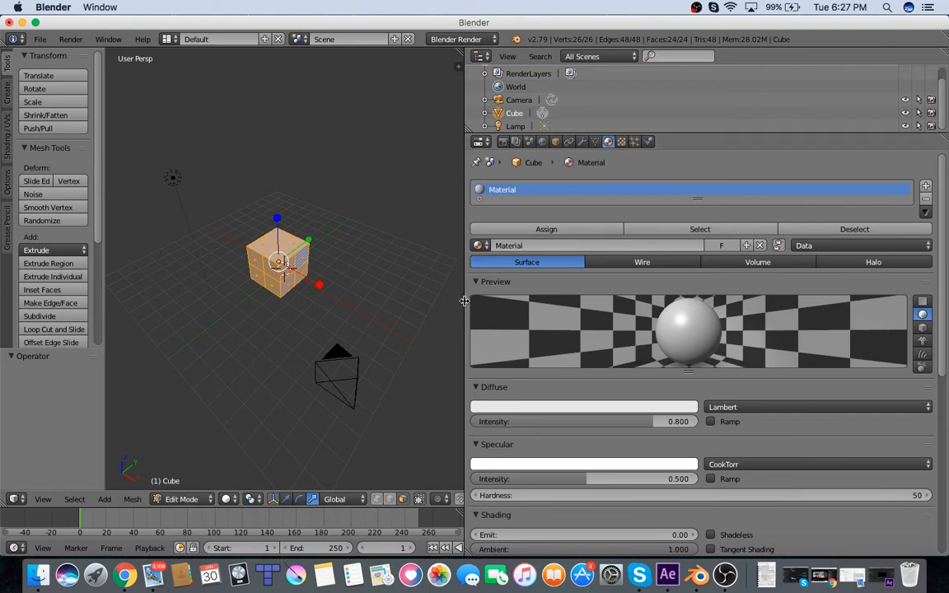
pyautogui.moveTo(463, 301); pyautogui.dragTo(481, 313)
pyautogui.click(183, 499)
pyautogui.click(189, 484)
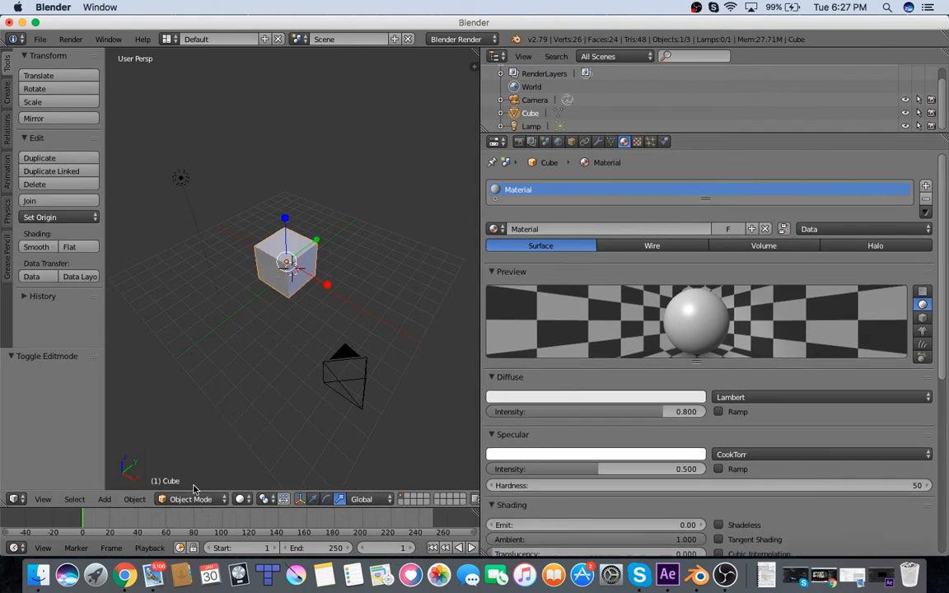
# Set the cube material's diffuse color to light blue and its specular color to very pale pink, comparing the cube and sphere previews
pyautogui.click(570, 391)
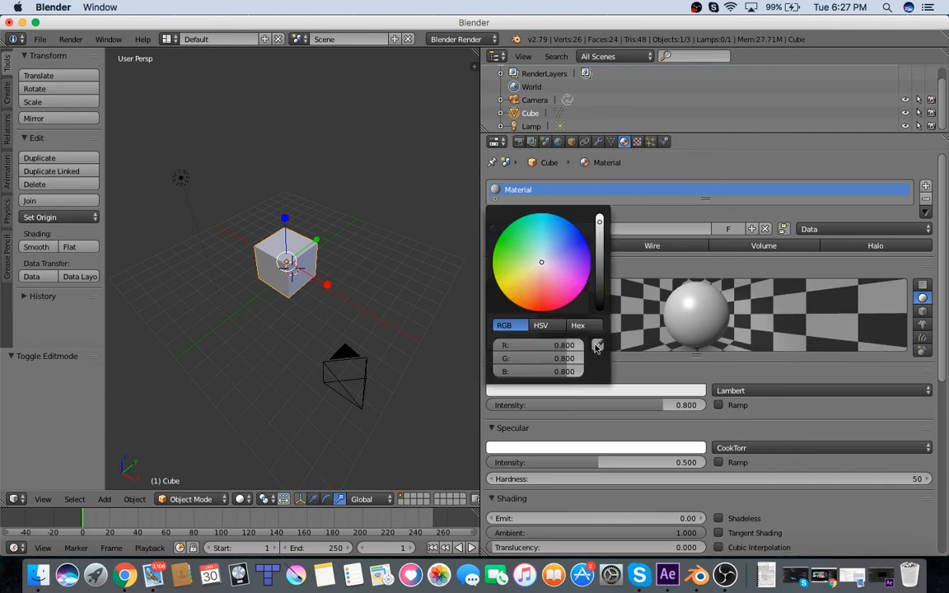
pyautogui.click(529, 394)
pyautogui.moveTo(541, 262); pyautogui.dragTo(587, 266)
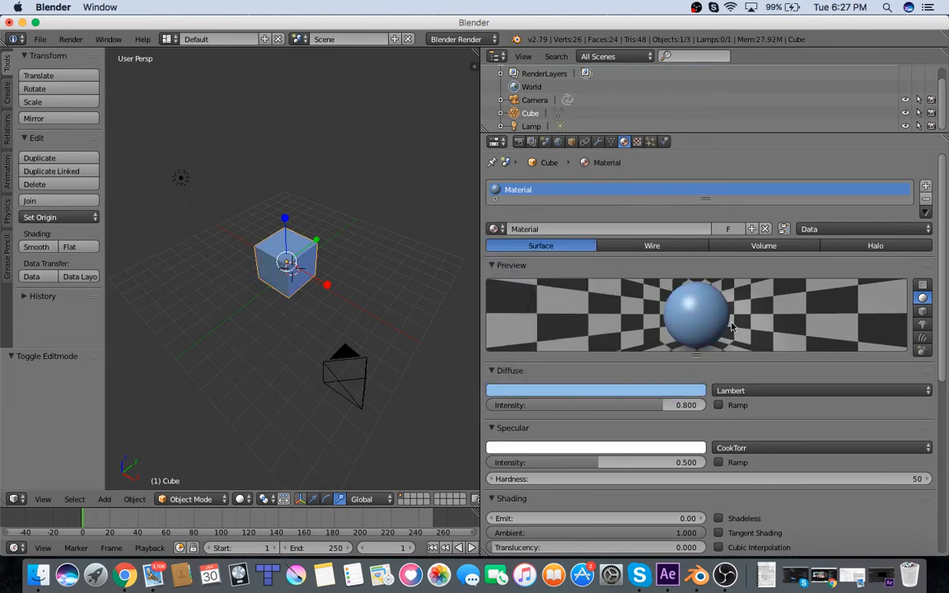
pyautogui.click(923, 311)
pyautogui.click(923, 297)
pyautogui.click(624, 452)
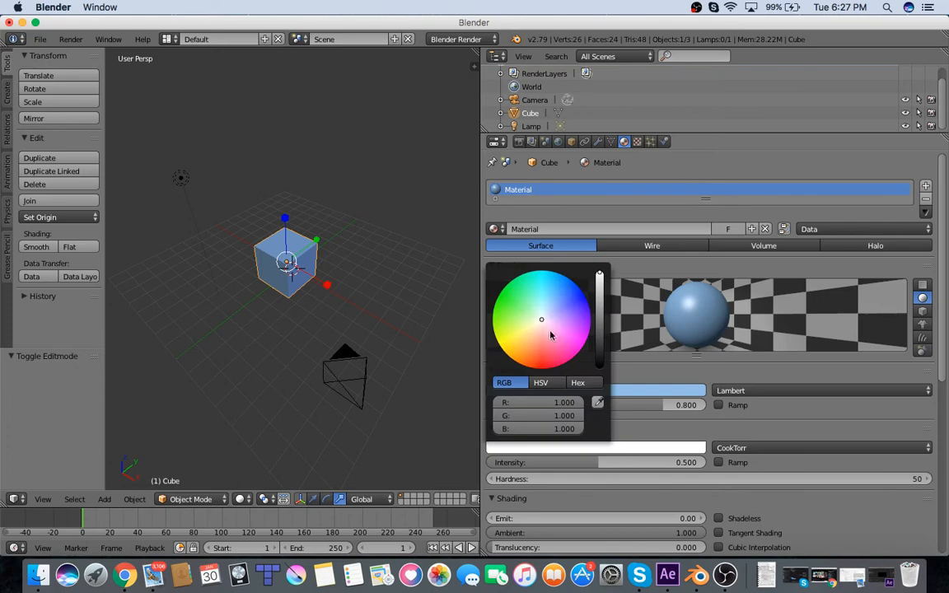
pyautogui.moveTo(544, 331)
pyautogui.mouseDown()
pyautogui.moveTo(565, 355)
pyautogui.moveTo(537, 311)
pyautogui.moveTo(510, 298)
pyautogui.moveTo(543, 323)
pyautogui.mouseUp()
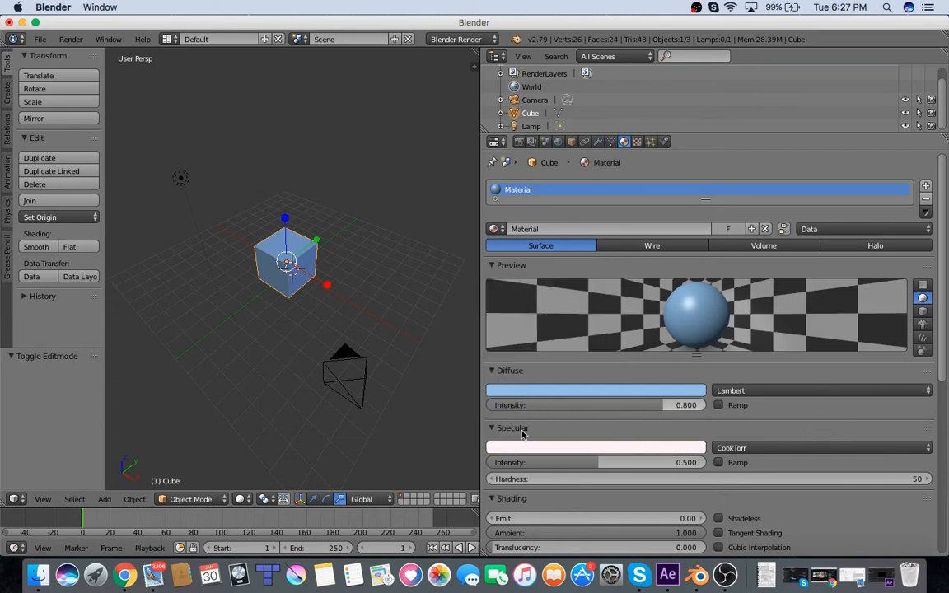
# Try an Emit value of 1.00 on the material and reset it to 0
pyautogui.click(627, 519)
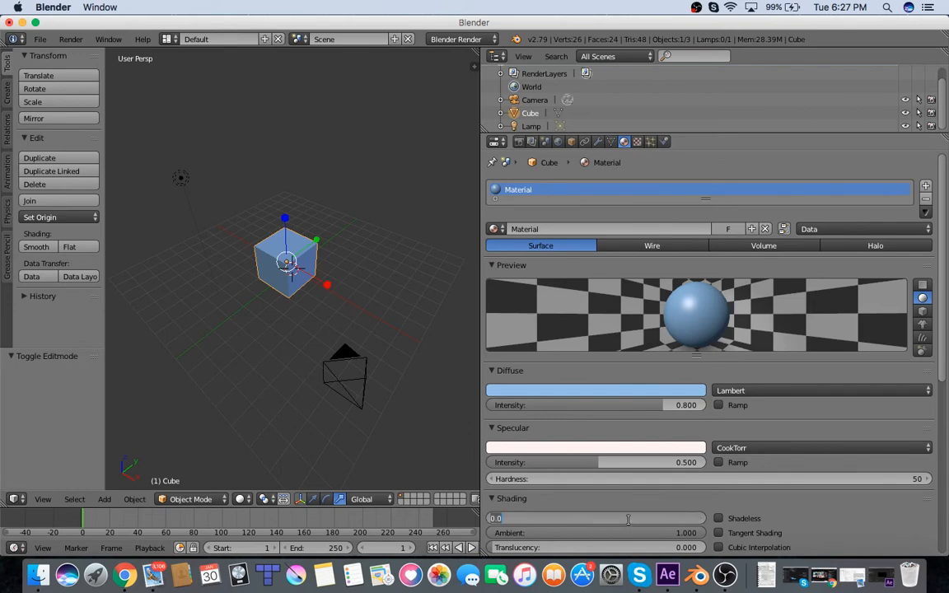
pyautogui.press('Return')
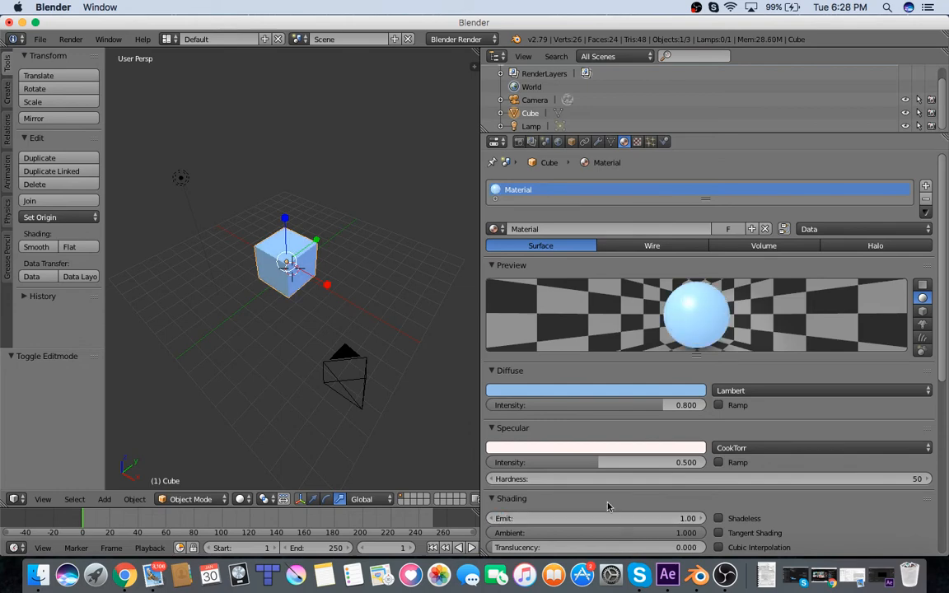
pyautogui.click(680, 518)
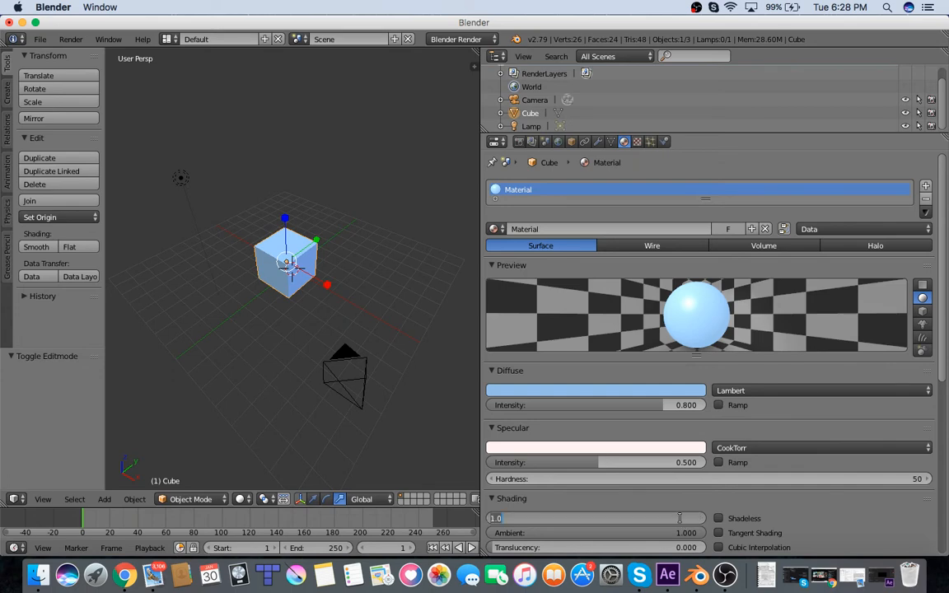
pyautogui.write('0')
pyautogui.press('Return')
# Make the cube's material Shadeless and look over its transparency, mirror and option settings
pyautogui.click(719, 519)
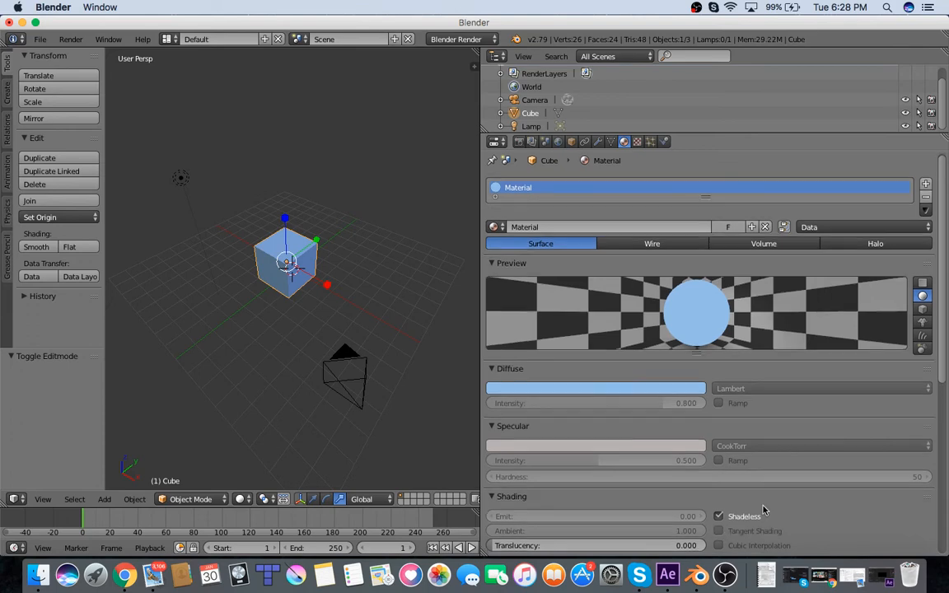
pyautogui.scroll(-7, 689, 477)
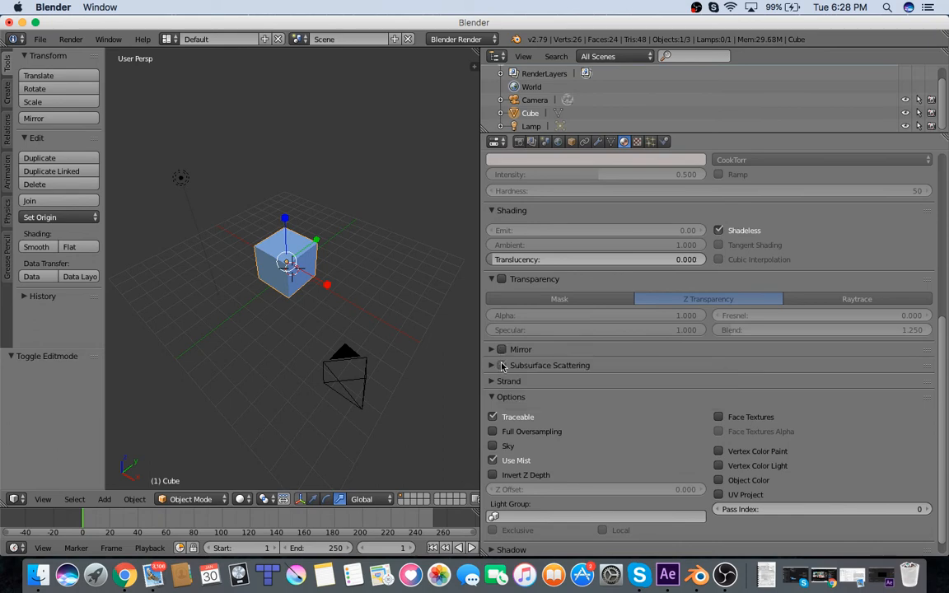
pyautogui.scroll(-1, 511, 401)
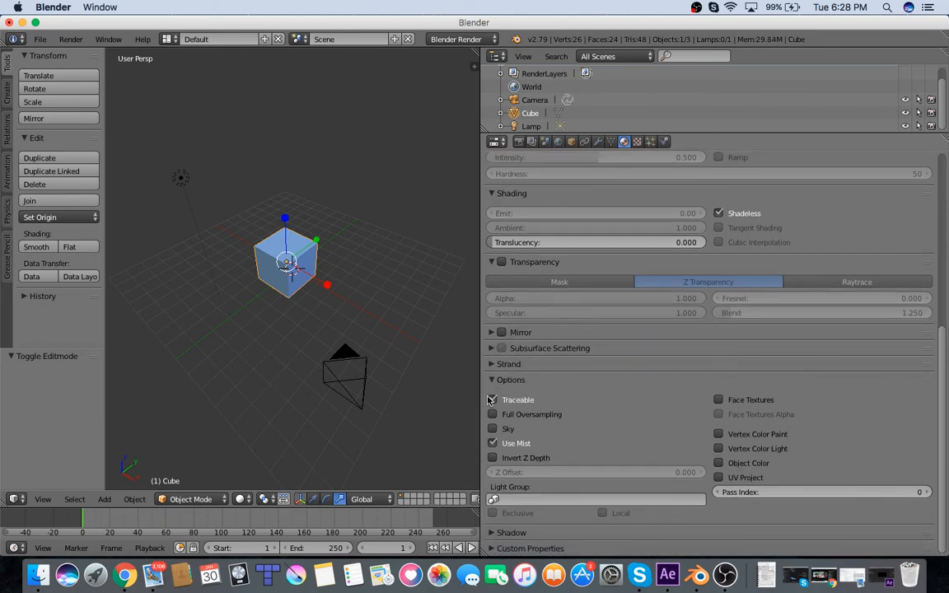
# Expand the material's shadow settings and turn receiving shadows off and back on
pyautogui.click(494, 533)
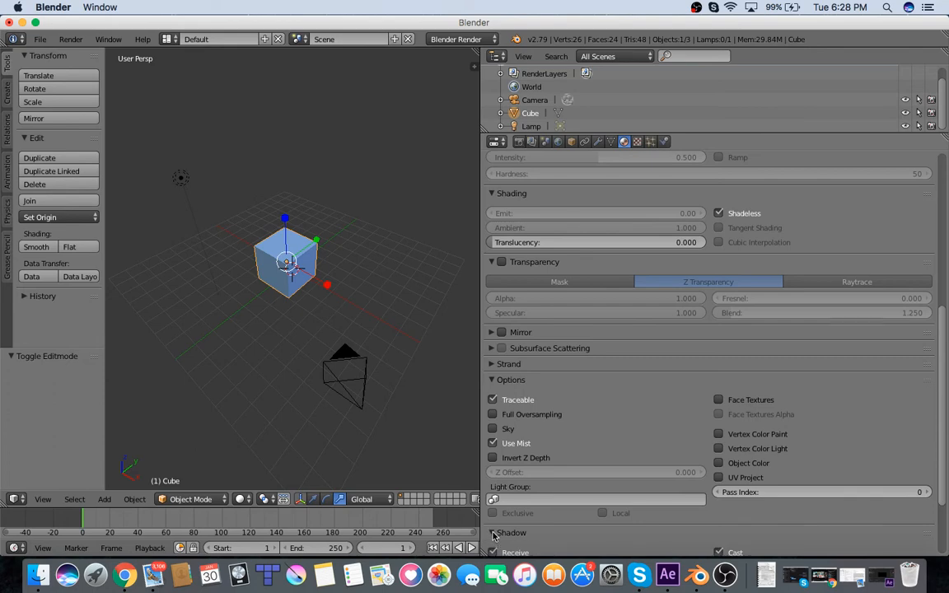
pyautogui.scroll(-4, 494, 511)
pyautogui.click(493, 458)
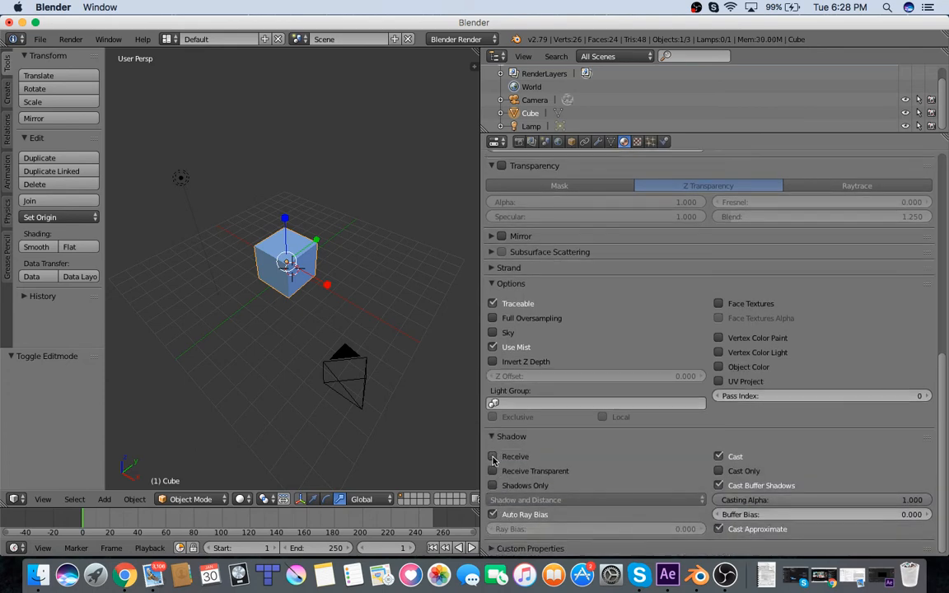
pyautogui.click(494, 457)
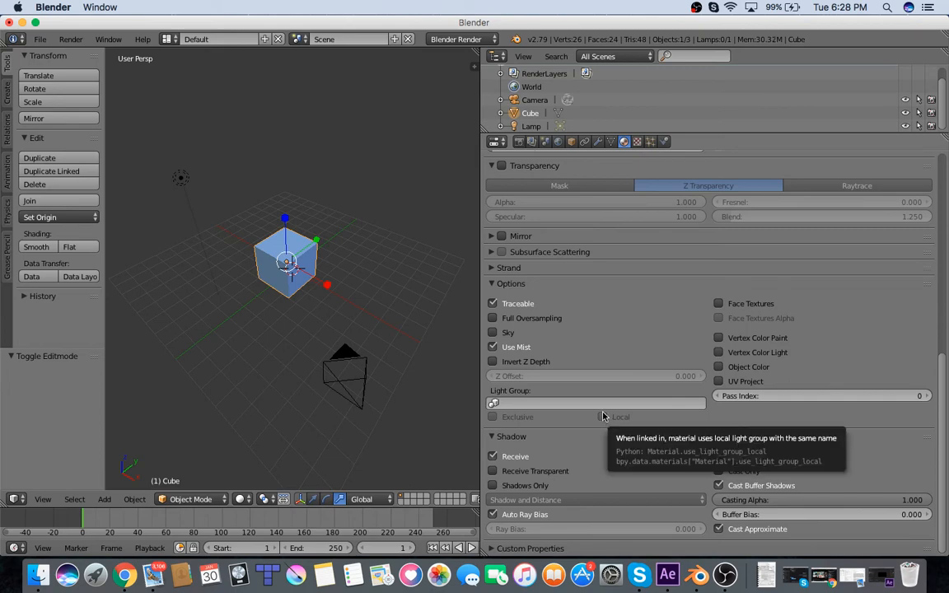
pyautogui.scroll(3, 561, 378)
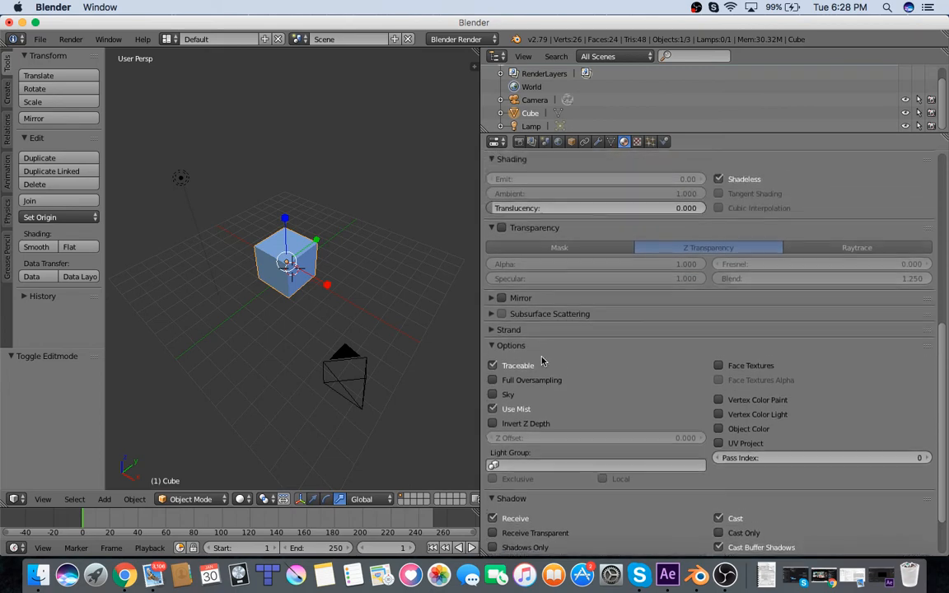
# Collapse the material's shadow and options settings
pyautogui.scroll(-3, 542, 361)
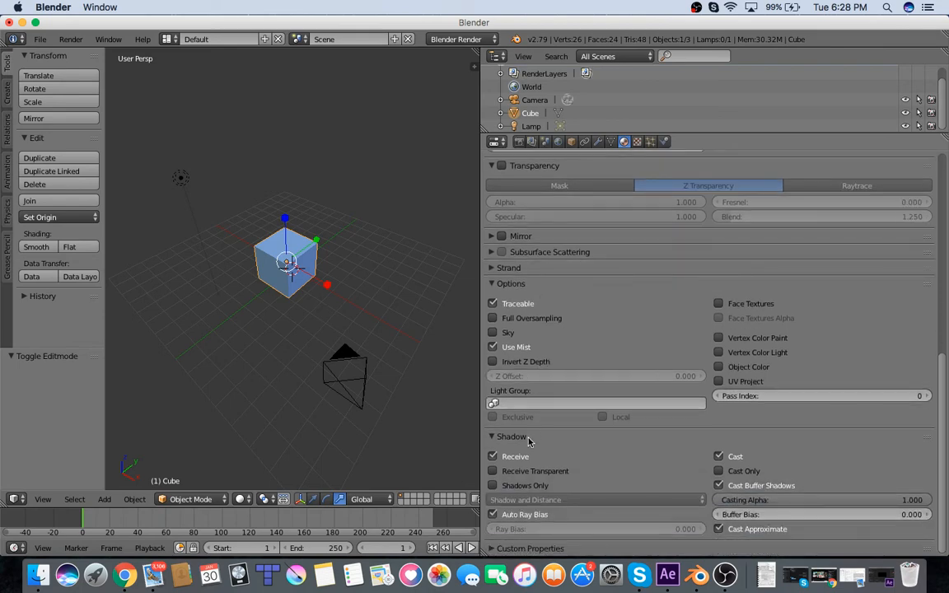
pyautogui.click(496, 440)
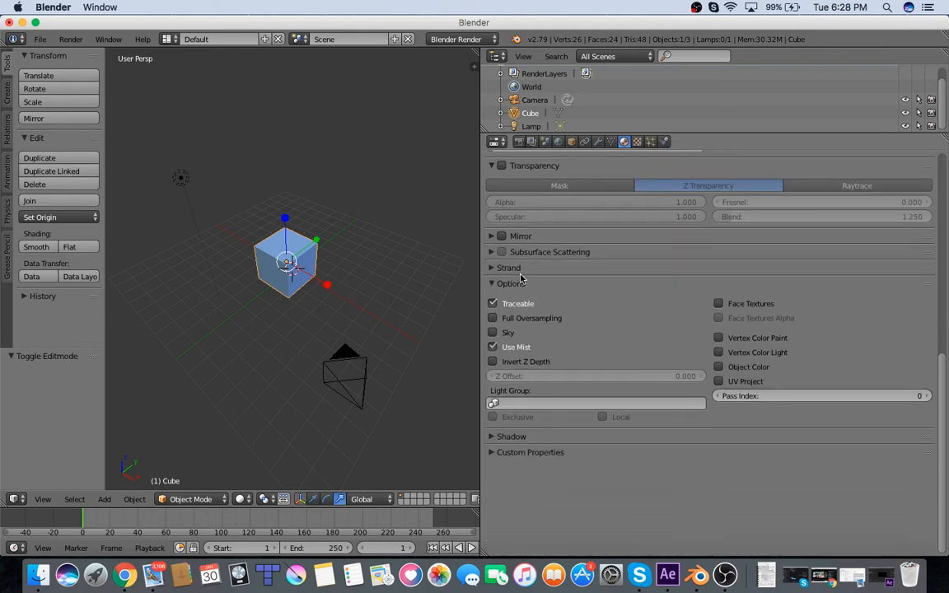
pyautogui.click(494, 283)
pyautogui.scroll(3, 496, 280)
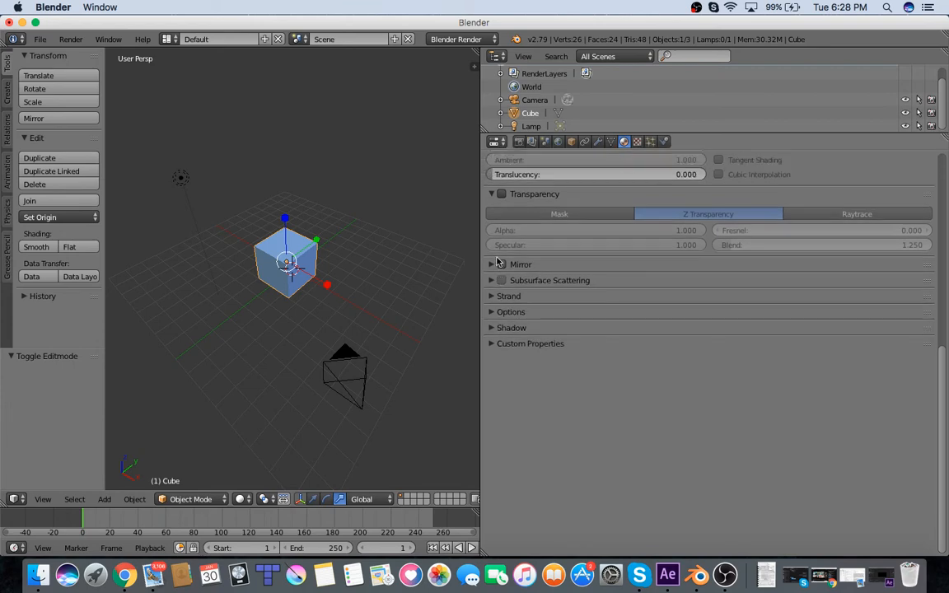
pyautogui.scroll(5, 497, 280)
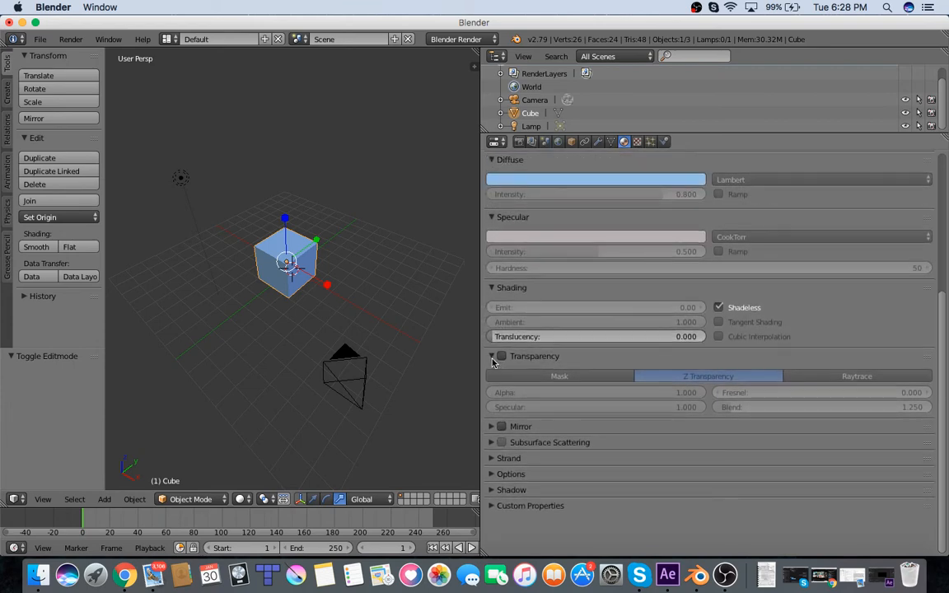
# Enable Z Transparency on the cube's material and switch the 3D view to rendered shading
pyautogui.click(502, 357)
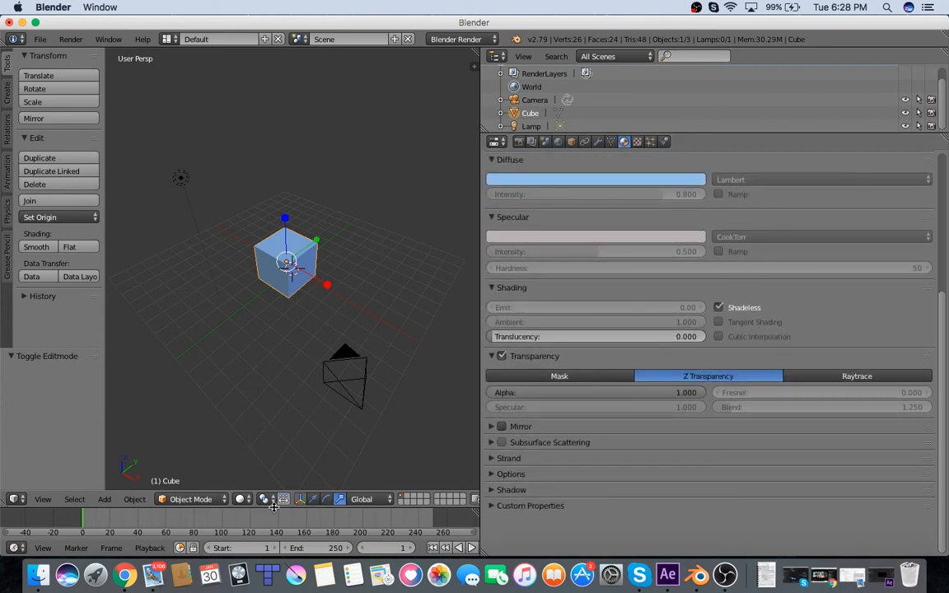
pyautogui.click(240, 499)
pyautogui.click(266, 412)
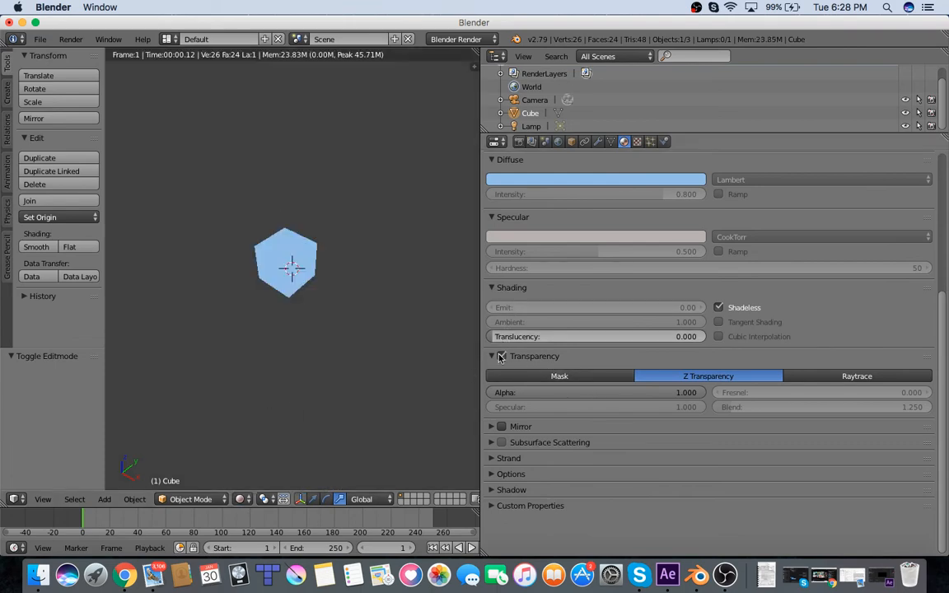
# Look over the material's preview, specular, shading and transparency settings
pyautogui.scroll(5, 530, 270)
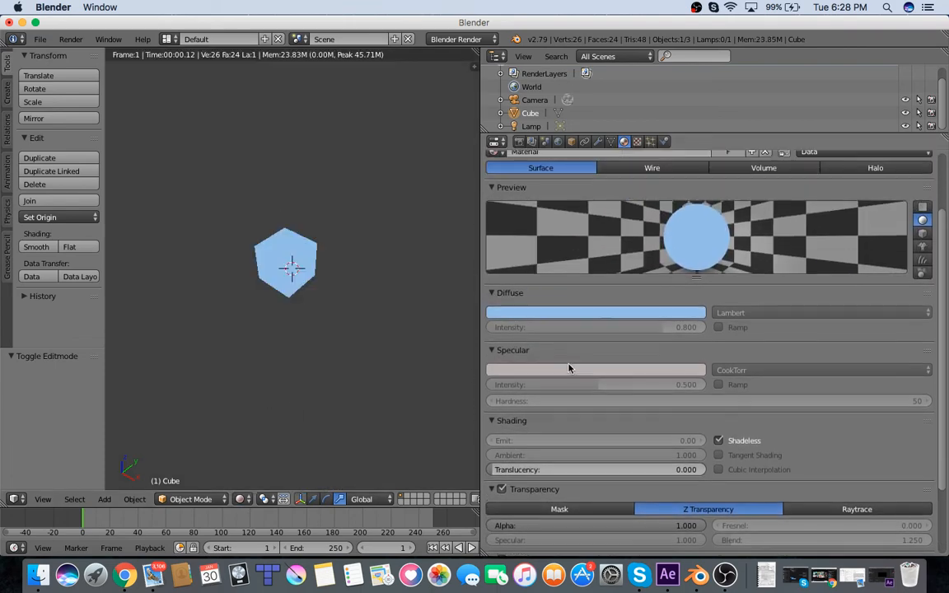
pyautogui.click(614, 368)
pyautogui.click(670, 386)
pyautogui.click(653, 396)
pyautogui.scroll(-3, 521, 362)
pyautogui.scroll(-1, 587, 470)
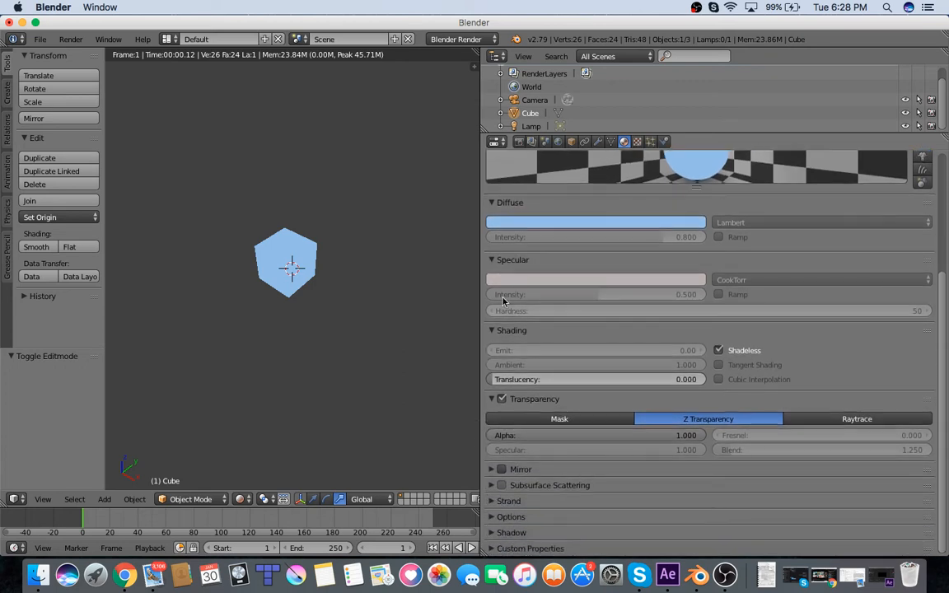
pyautogui.scroll(1, 567, 489)
pyautogui.scroll(-1, 577, 493)
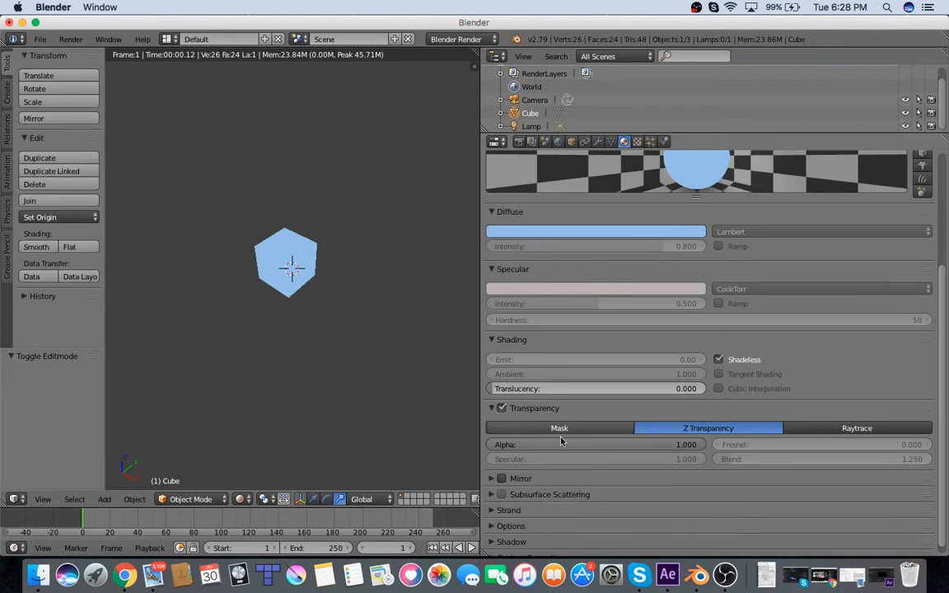
# Try transparency Fresnel values of 5 and 2 and the Mask mode, and restore Z Transparency with Fresnel 0
pyautogui.moveTo(746, 447); pyautogui.dragTo(791, 447)
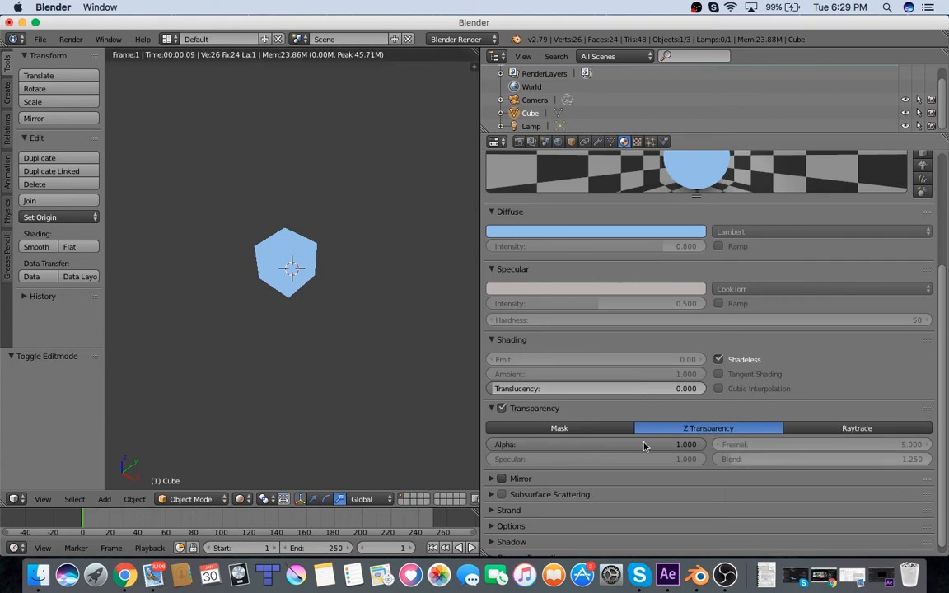
pyautogui.click(573, 428)
pyautogui.click(681, 429)
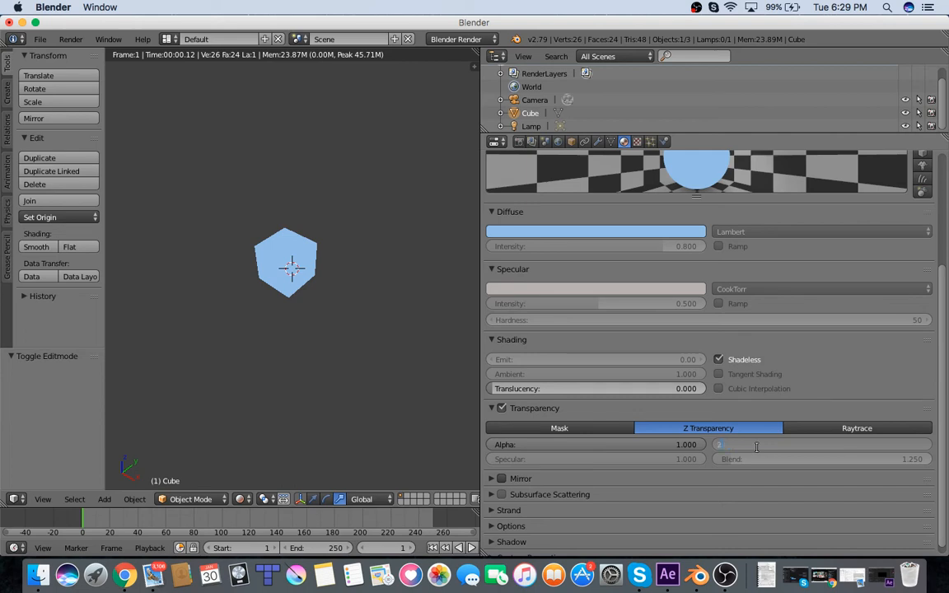
pyautogui.press('Return')
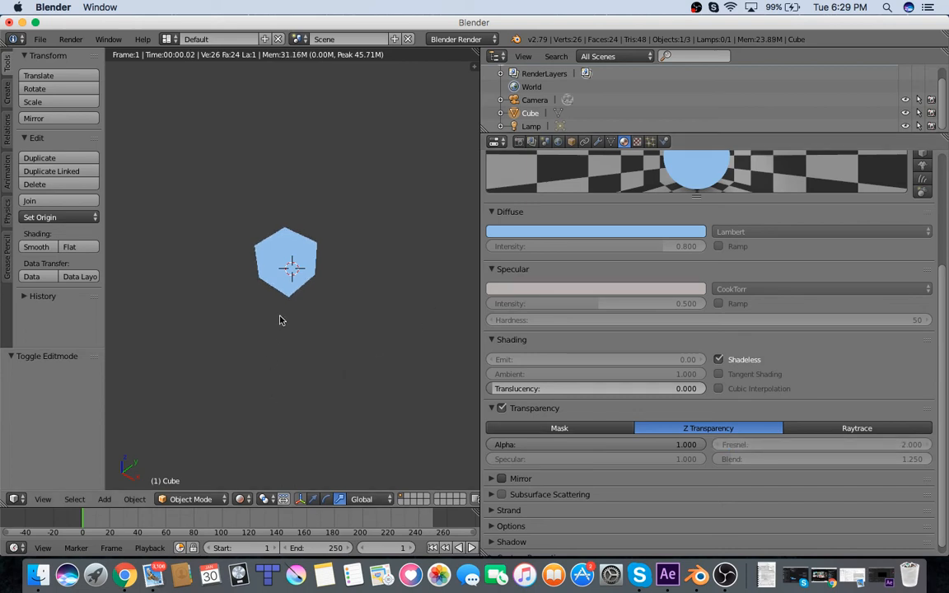
pyautogui.scroll(5, 280, 319)
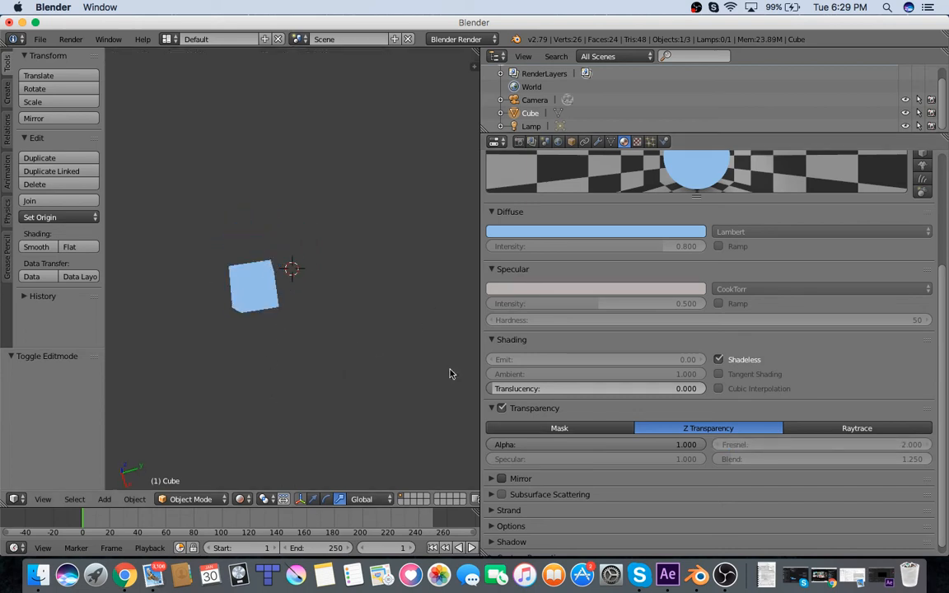
pyautogui.scroll(1, 626, 412)
pyautogui.moveTo(804, 447); pyautogui.dragTo(640, 446)
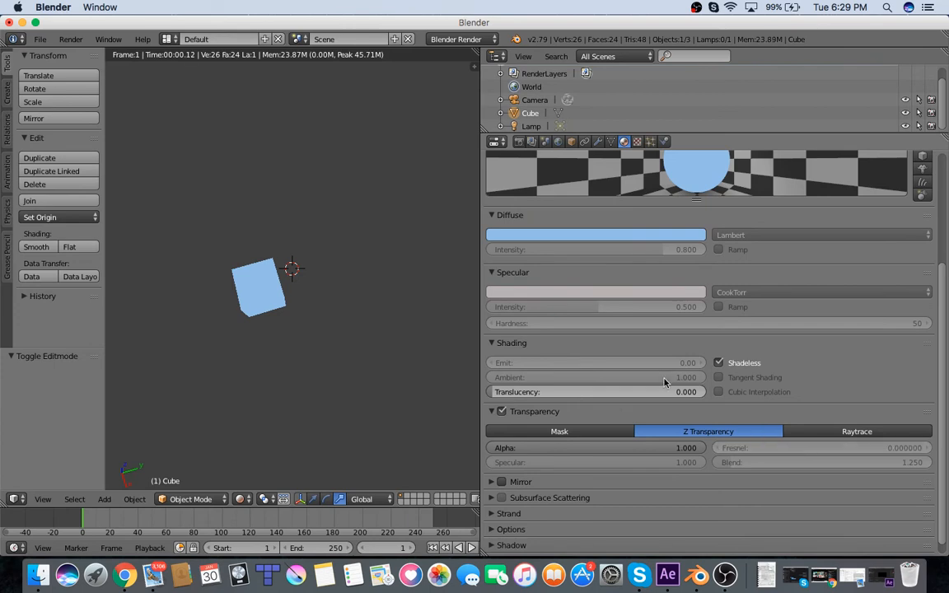
# Compare the Wire, Volume and Halo material types on the rendered cube and return the material to Surface
pyautogui.scroll(5, 620, 219)
pyautogui.click(651, 246)
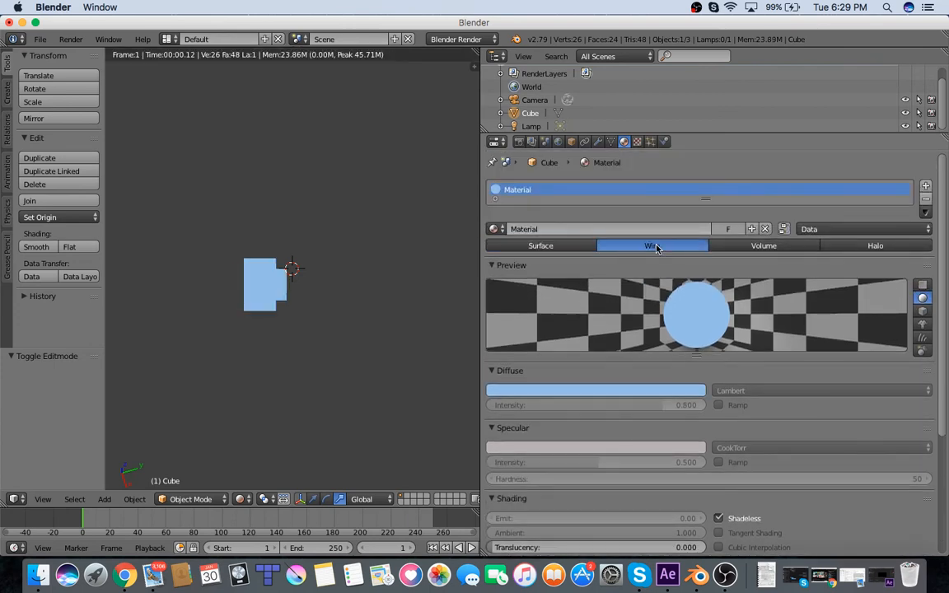
pyautogui.click(763, 246)
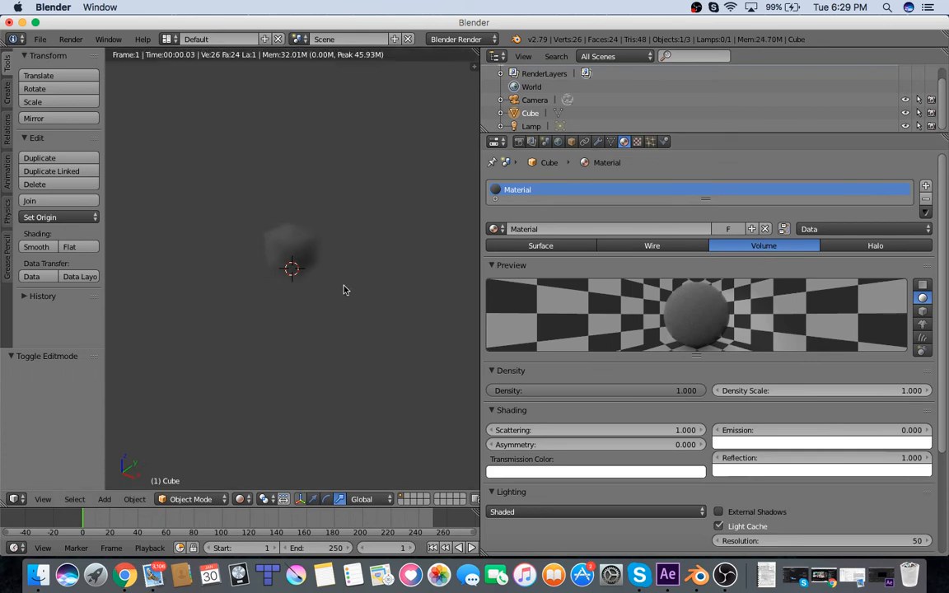
pyautogui.click(875, 245)
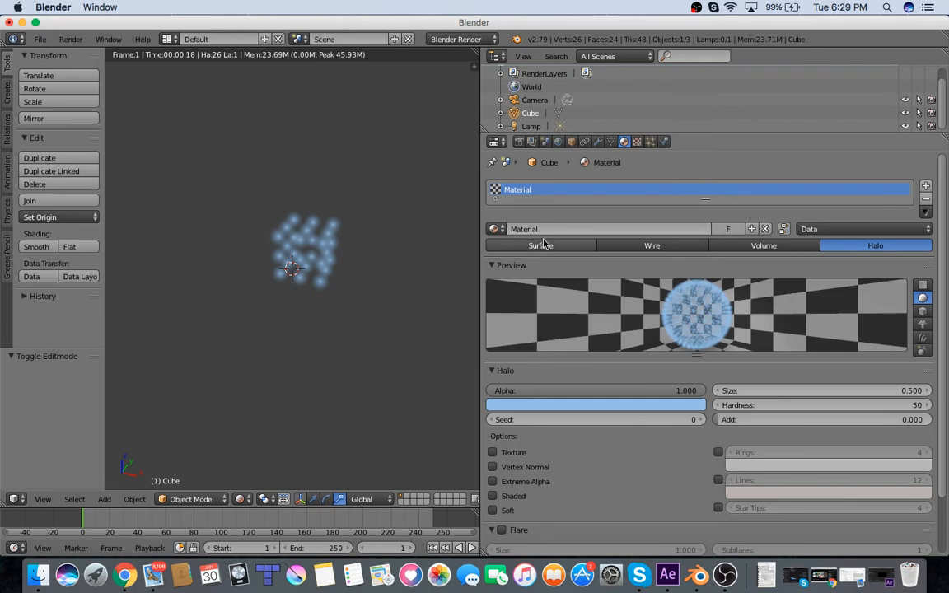
pyautogui.click(540, 245)
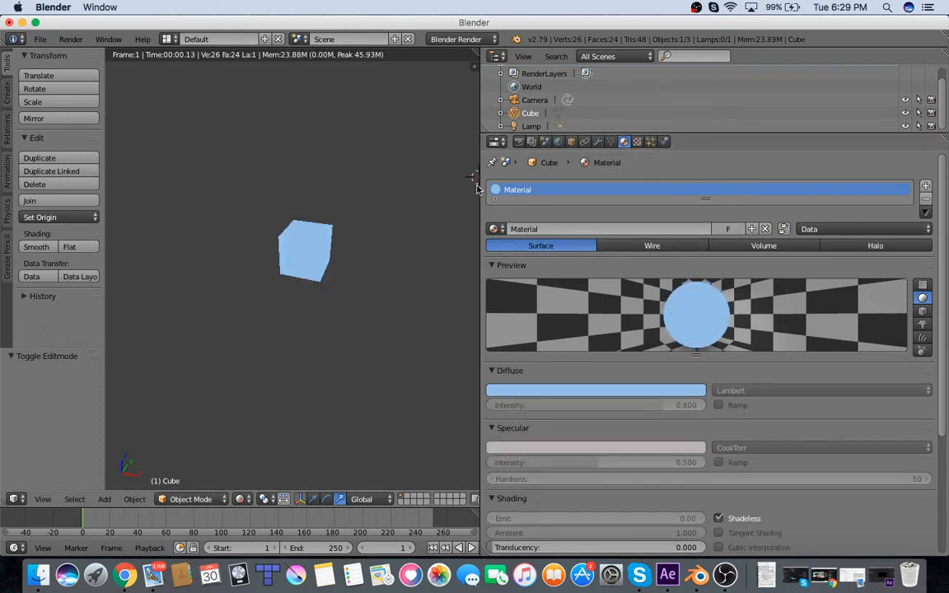
# Widen the 3D view and show the world settings
pyautogui.moveTo(480, 183); pyautogui.dragTo(557, 190)
pyautogui.moveTo(623, 220); pyautogui.dragTo(676, 198)
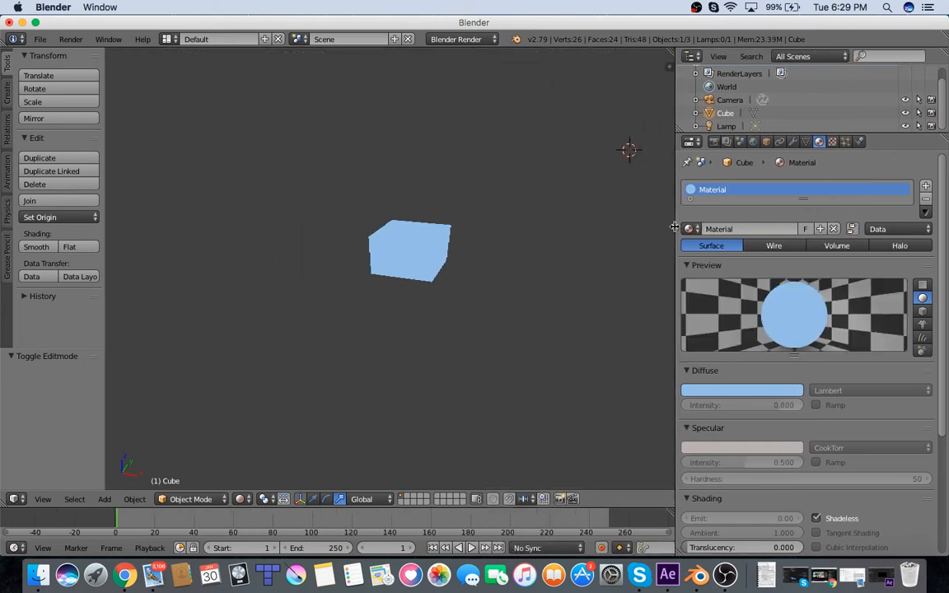
pyautogui.click(754, 142)
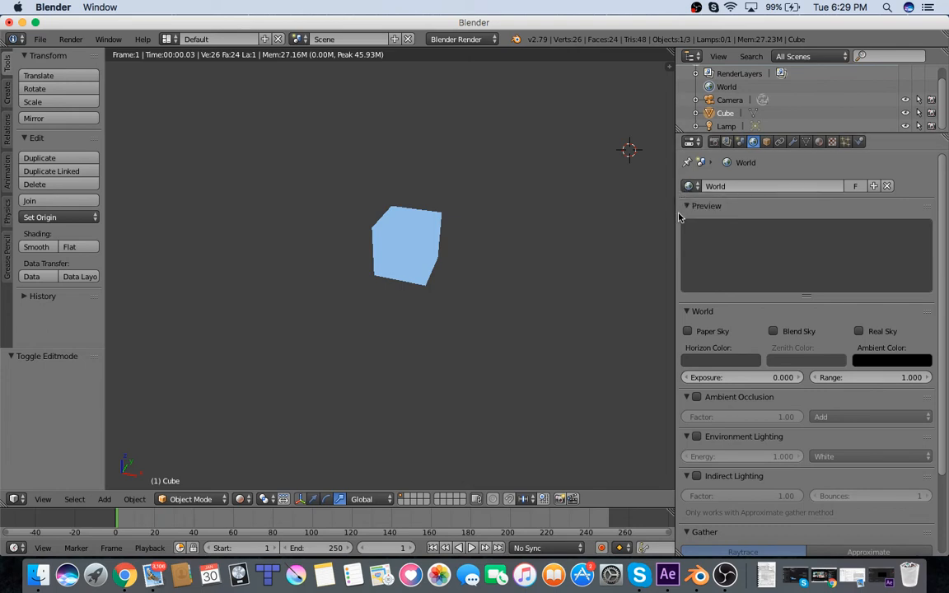
pyautogui.moveTo(675, 212); pyautogui.dragTo(657, 210)
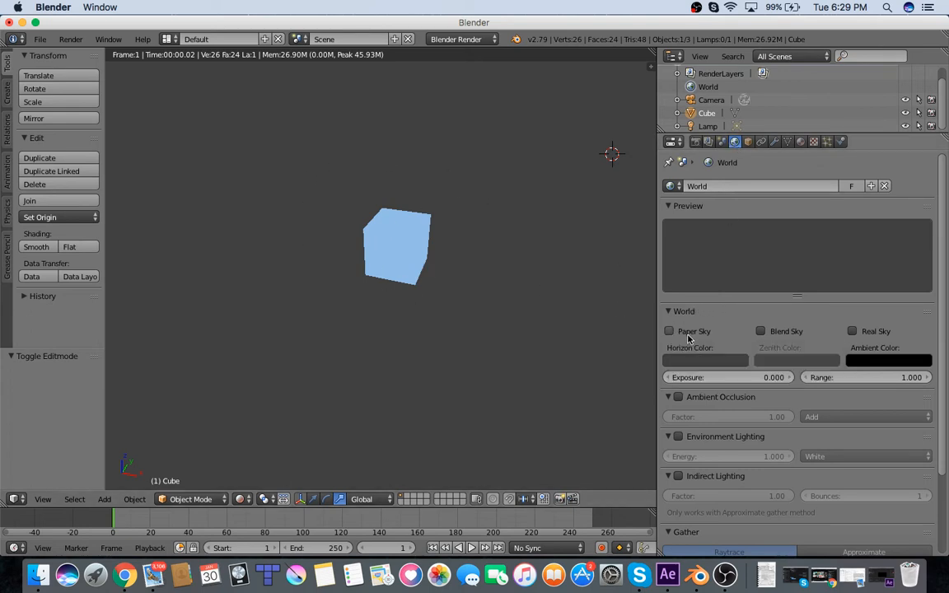
# Set the world's horizon color to light teal after trying black and light grey
pyautogui.click(700, 360)
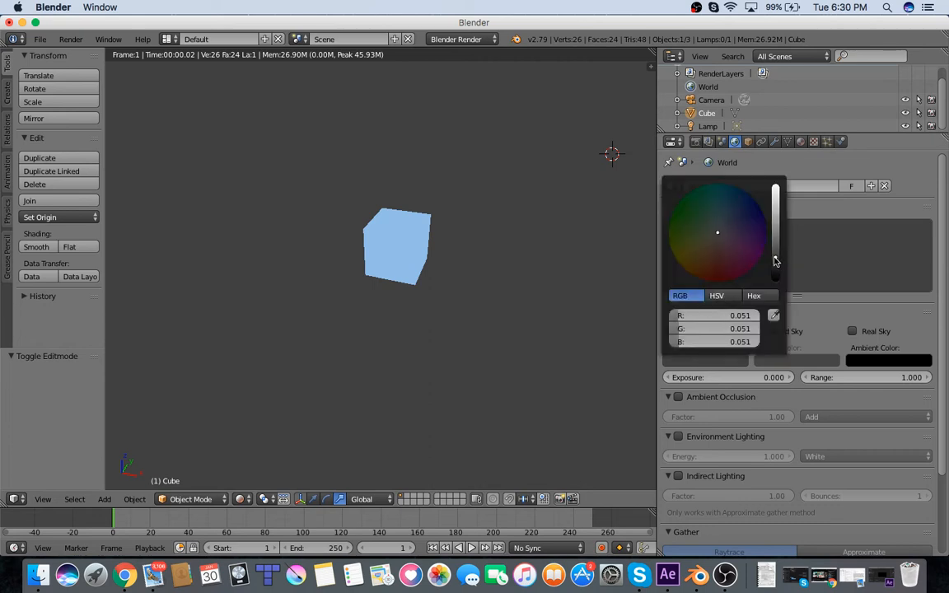
pyautogui.moveTo(775, 261); pyautogui.dragTo(775, 280)
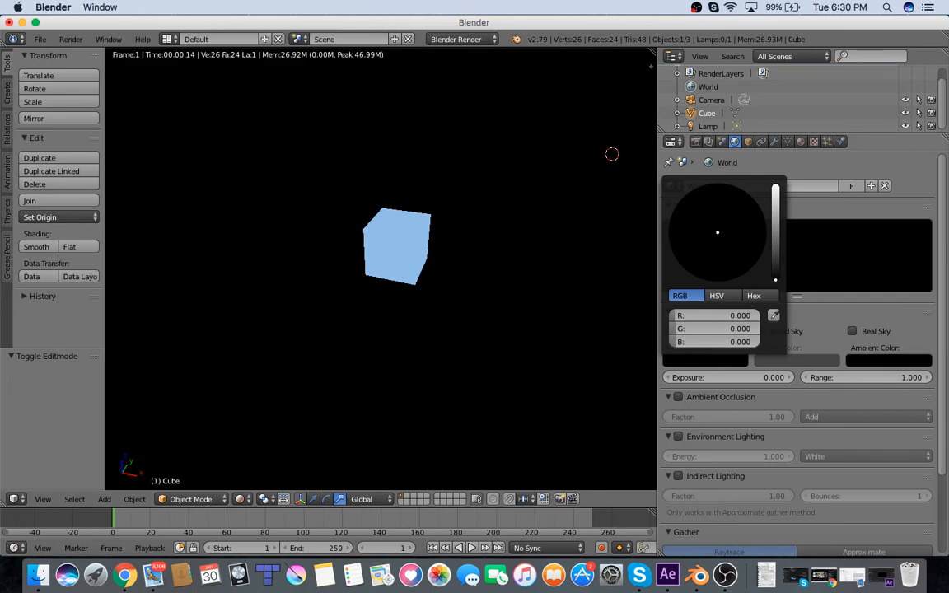
pyautogui.moveTo(775, 280); pyautogui.dragTo(776, 203)
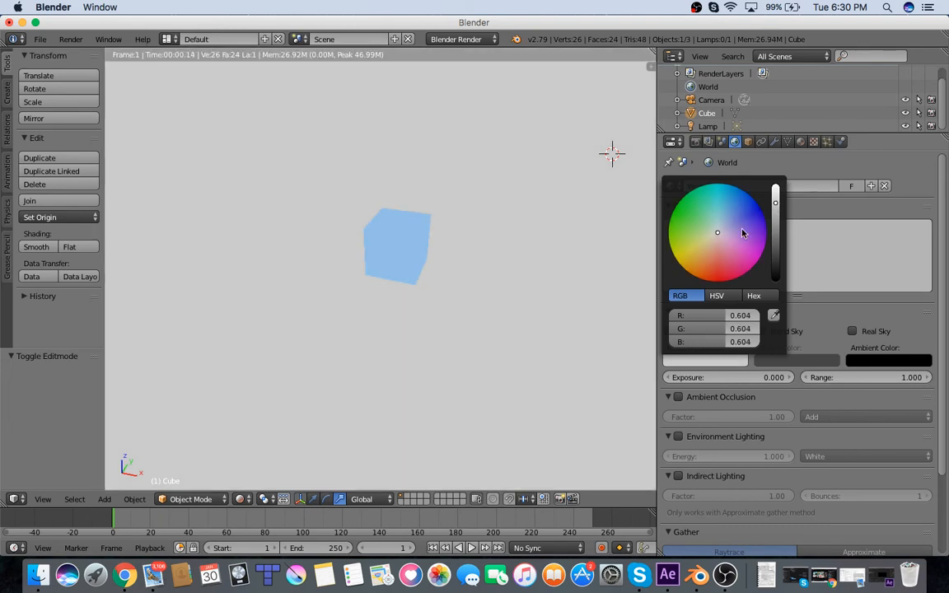
pyautogui.moveTo(718, 232)
pyautogui.mouseDown()
pyautogui.moveTo(691, 264)
pyautogui.moveTo(720, 204)
pyautogui.moveTo(716, 218)
pyautogui.mouseUp()
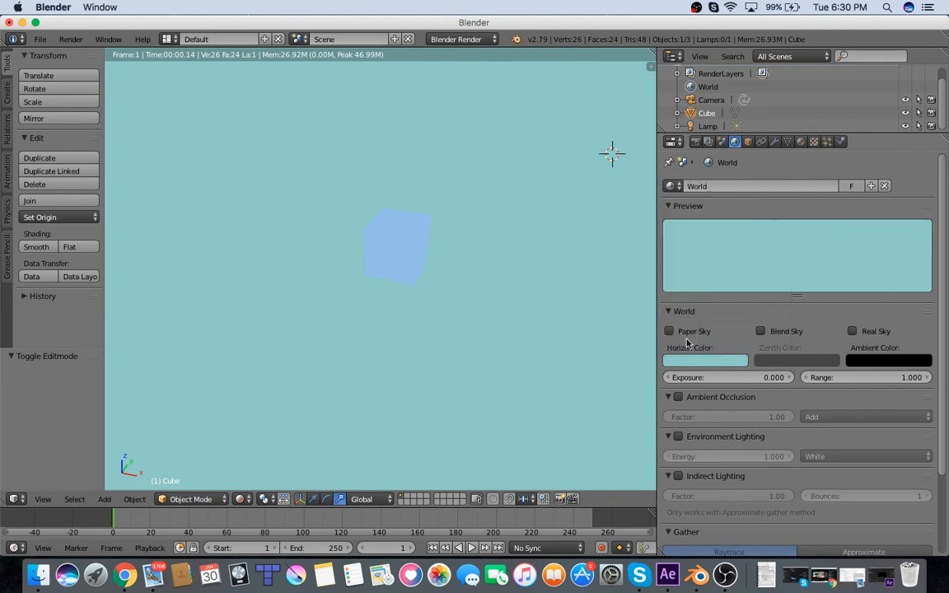
# Enable Paper Sky and Blend Sky and set the world's zenith color to off-white
pyautogui.click(668, 332)
pyautogui.click(761, 332)
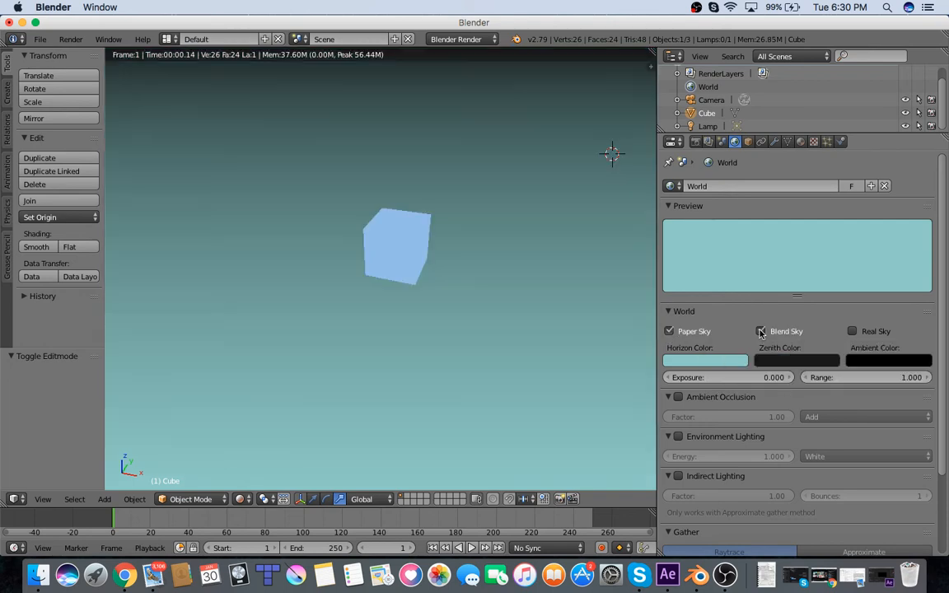
pyautogui.click(789, 360)
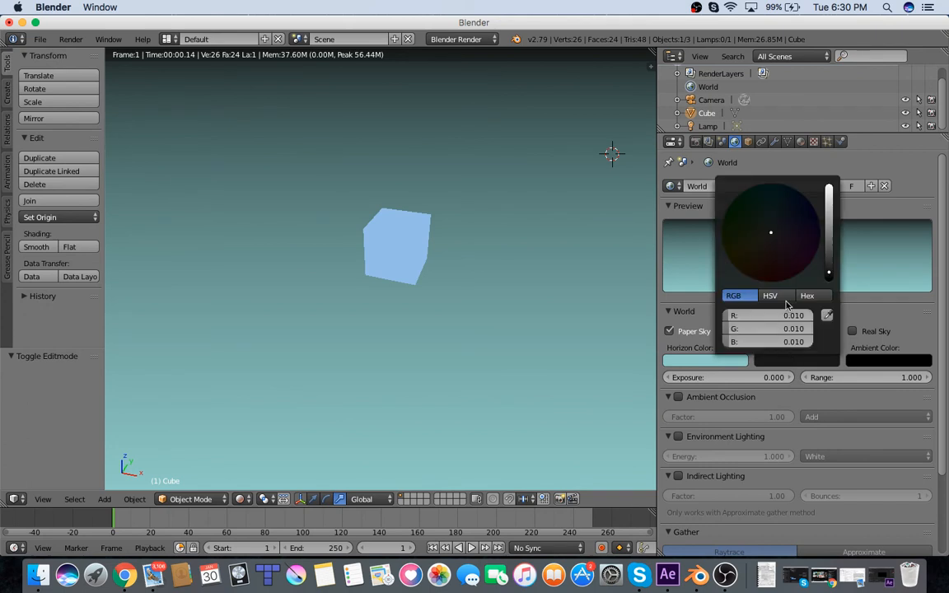
pyautogui.moveTo(828, 273); pyautogui.dragTo(829, 191)
pyautogui.moveTo(778, 226)
pyautogui.mouseDown()
pyautogui.moveTo(792, 220)
pyautogui.moveTo(793, 254)
pyautogui.moveTo(769, 234)
pyautogui.mouseUp()
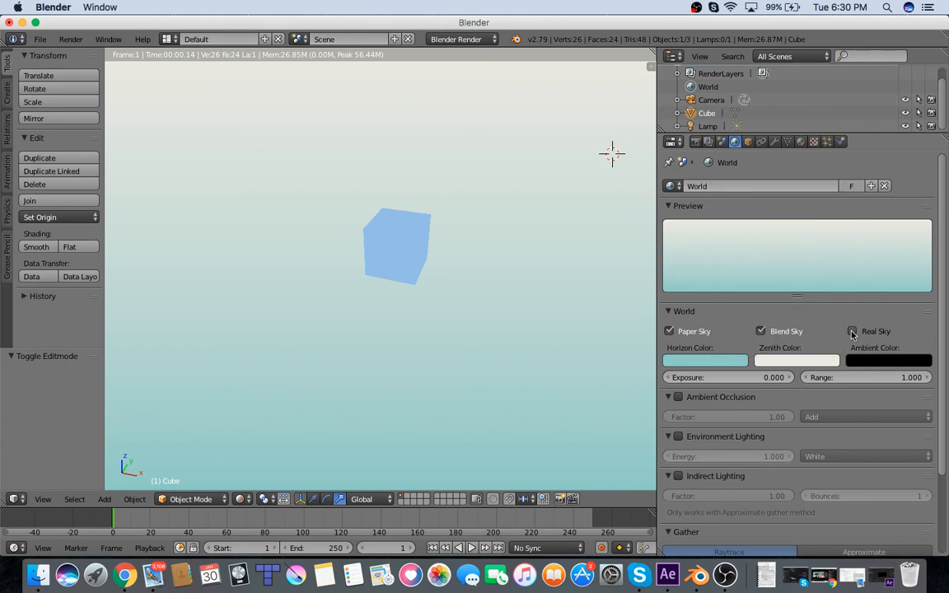
# Enable Real Sky, turn off Paper Sky, and compare the background with Blend Sky off and back on
pyautogui.click(852, 332)
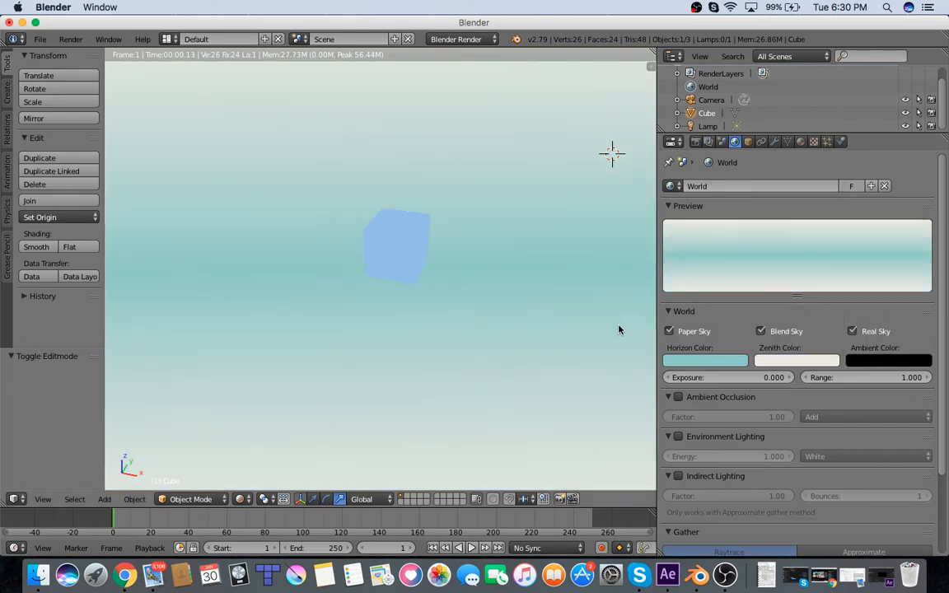
pyautogui.scroll(-3, 618, 328)
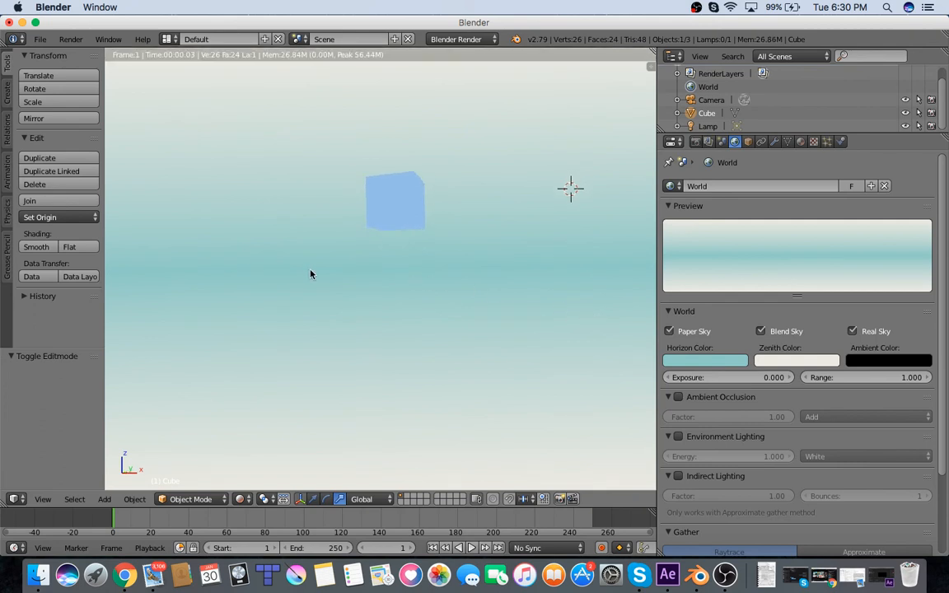
pyautogui.click(760, 331)
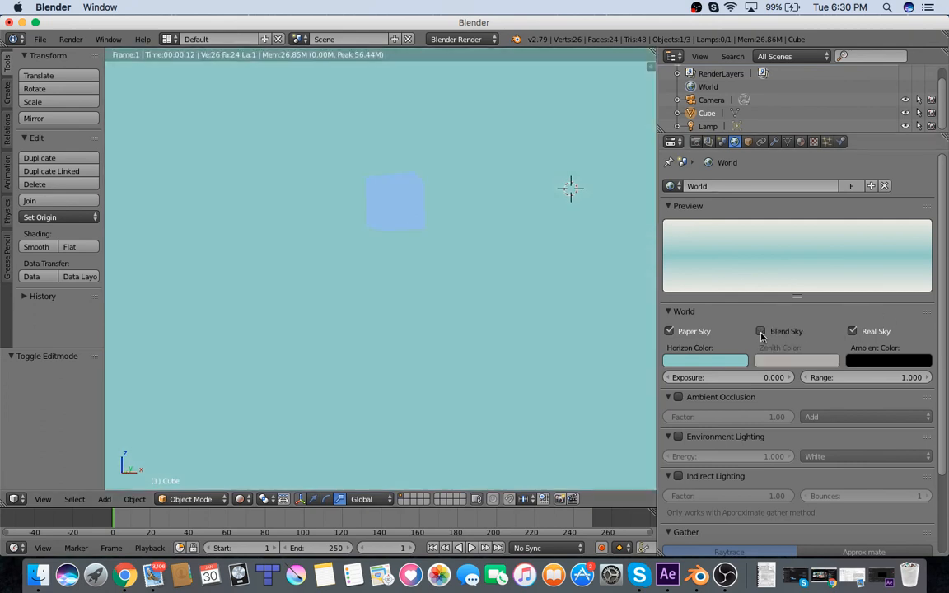
pyautogui.scroll(2, 499, 310)
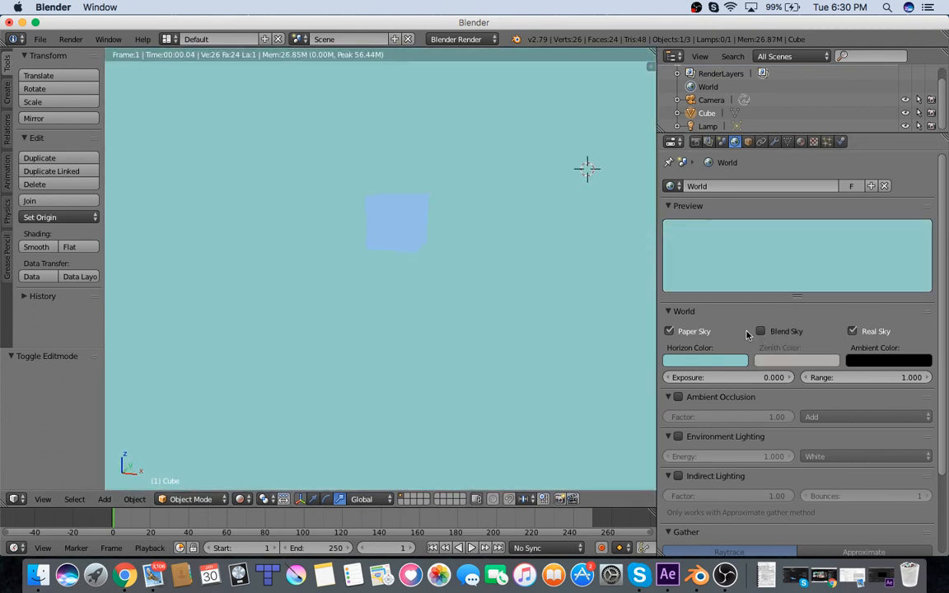
pyautogui.click(688, 332)
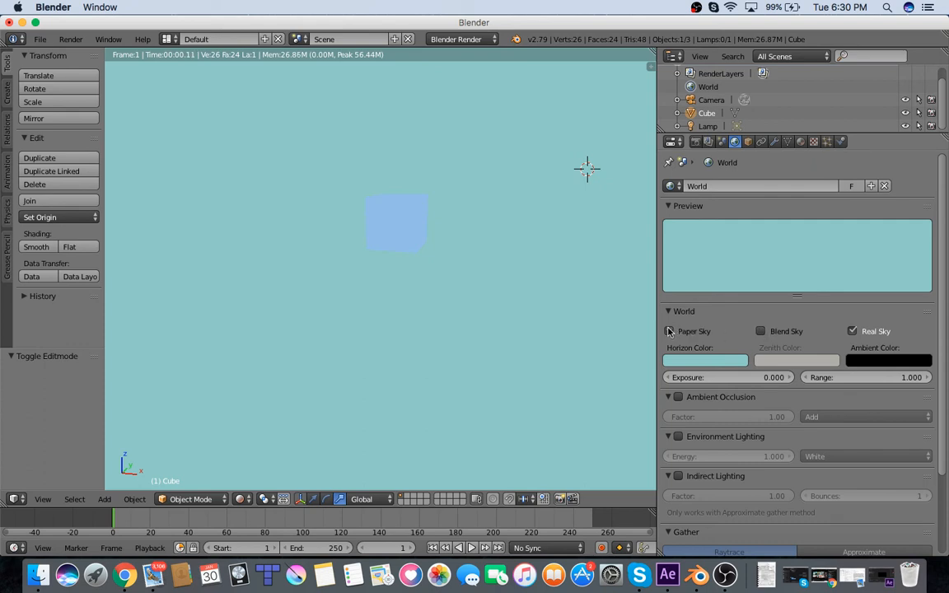
pyautogui.click(760, 331)
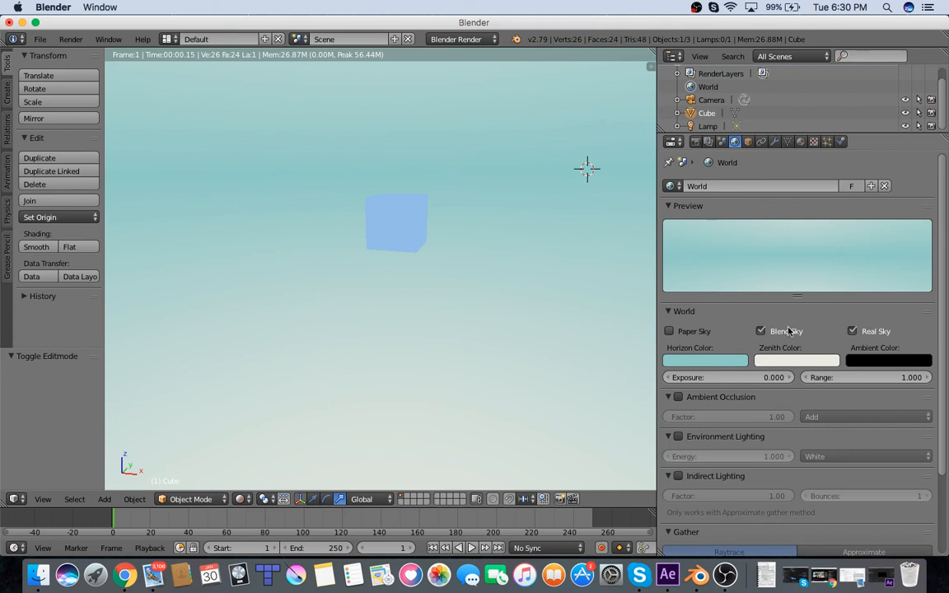
# Set the world's ambient color to orange and enable Ambient Occlusion, Environment Lighting and Indirect Lighting
pyautogui.click(881, 363)
pyautogui.scroll(5, 883, 356)
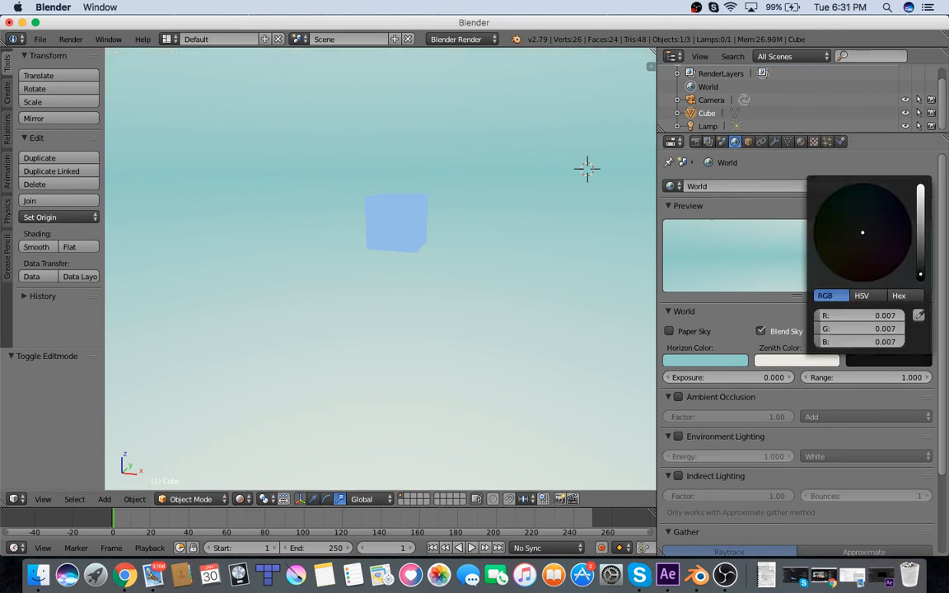
pyautogui.moveTo(920, 230); pyautogui.dragTo(920, 186)
pyautogui.moveTo(874, 239); pyautogui.dragTo(841, 262)
pyautogui.click(677, 398)
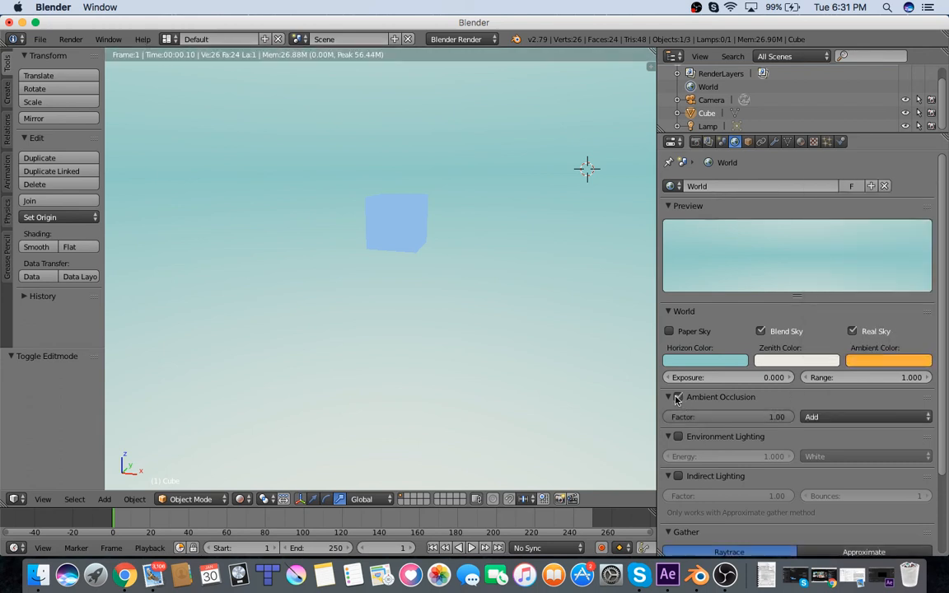
pyautogui.click(678, 437)
pyautogui.click(678, 476)
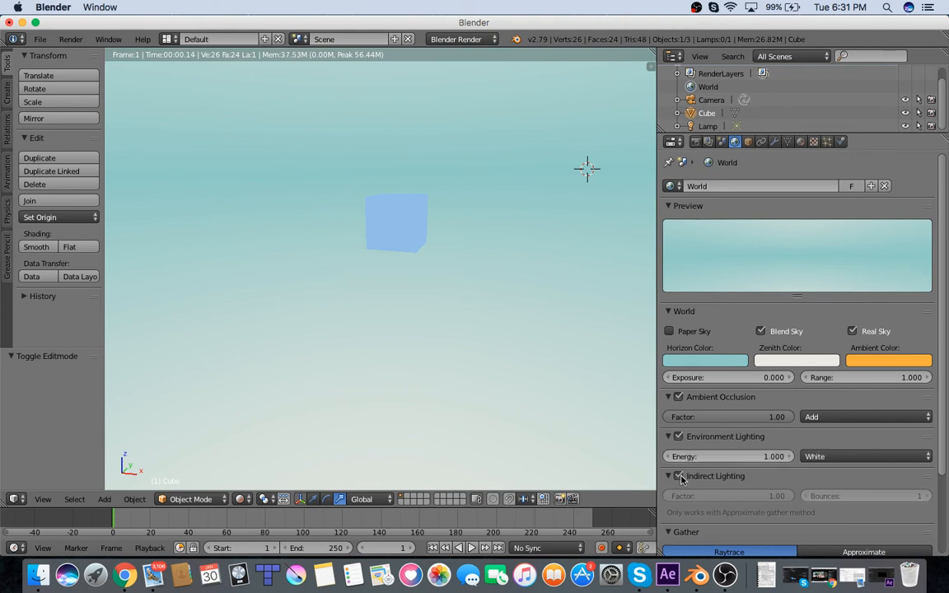
# Set the cube material's specular intensity to 0 and show its preview on a sphere
pyautogui.click(799, 141)
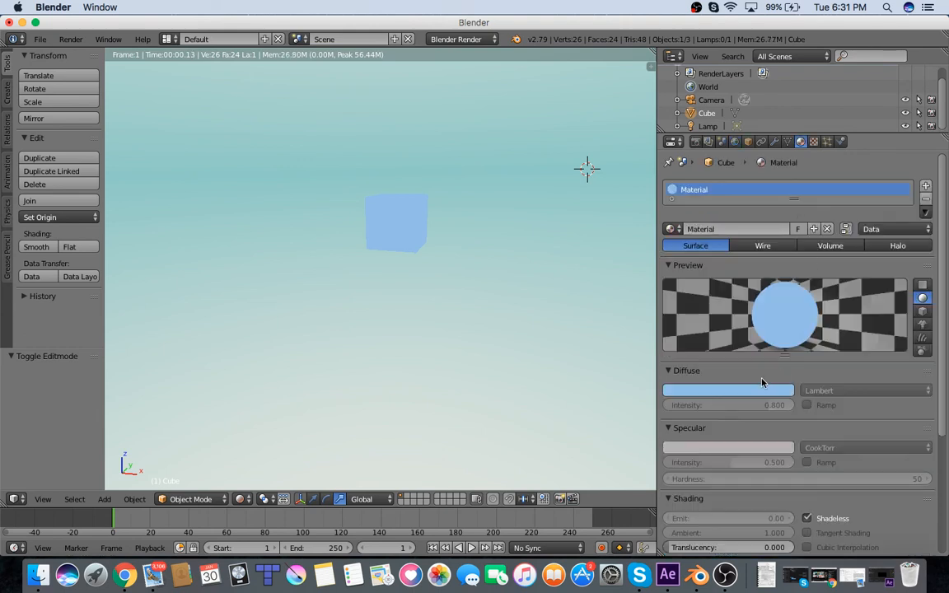
pyautogui.scroll(-5, 754, 392)
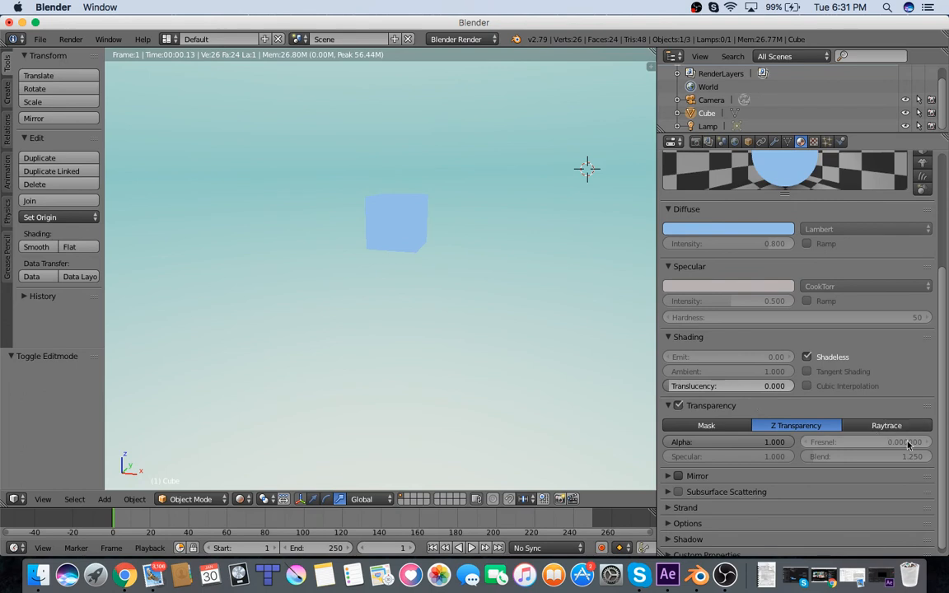
pyautogui.click(909, 445)
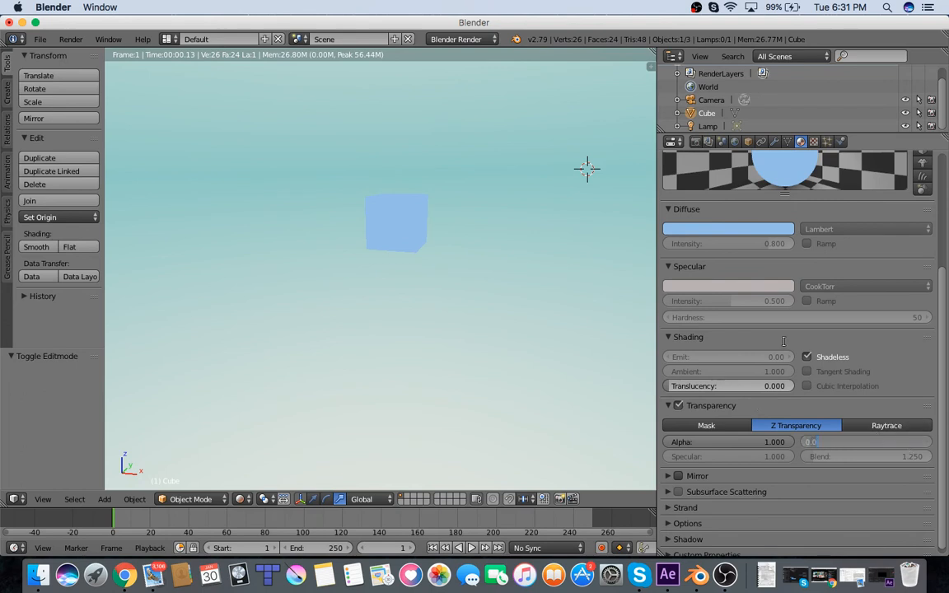
pyautogui.press('Return')
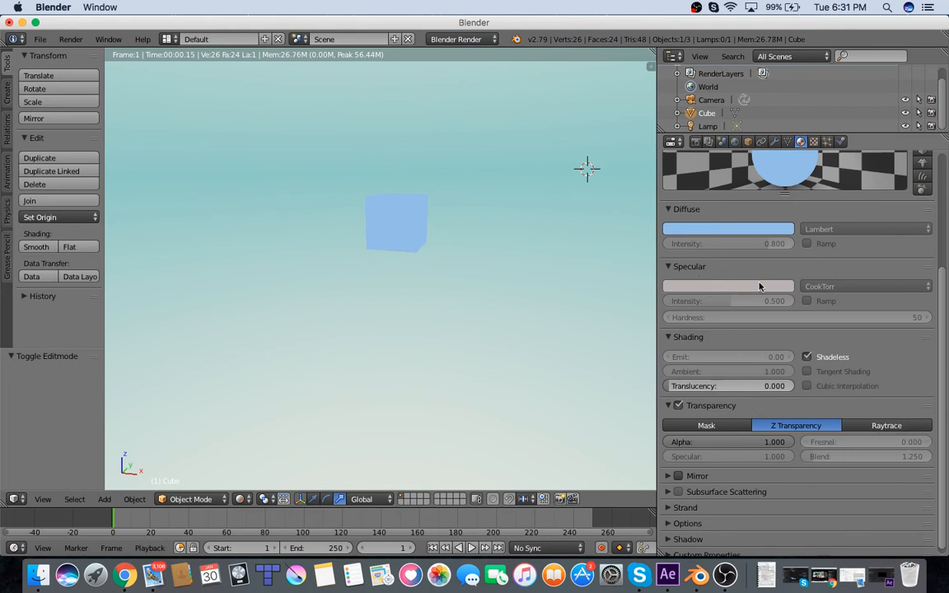
pyautogui.click(774, 289)
pyautogui.moveTo(725, 301); pyautogui.dragTo(659, 301)
pyautogui.scroll(4, 770, 246)
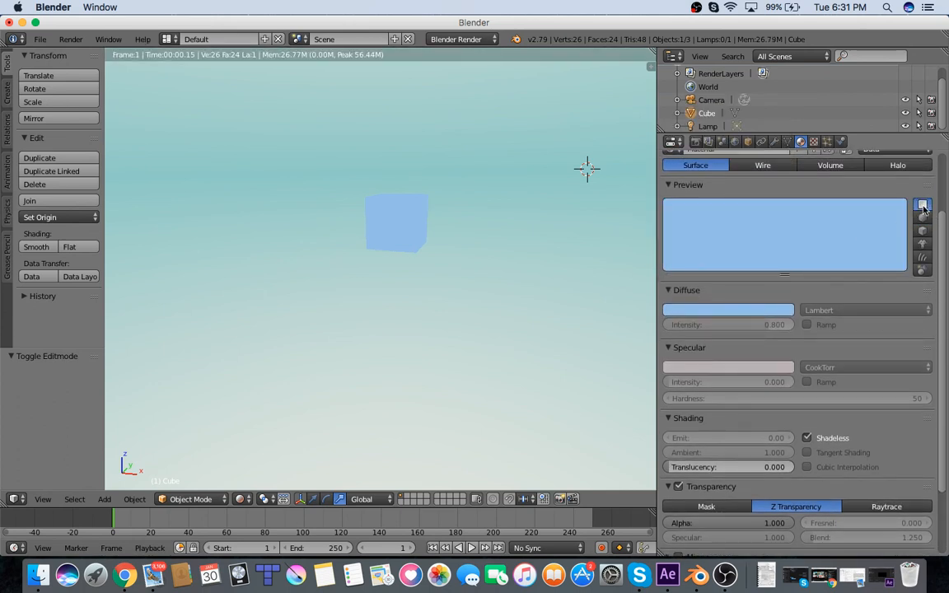
pyautogui.click(923, 218)
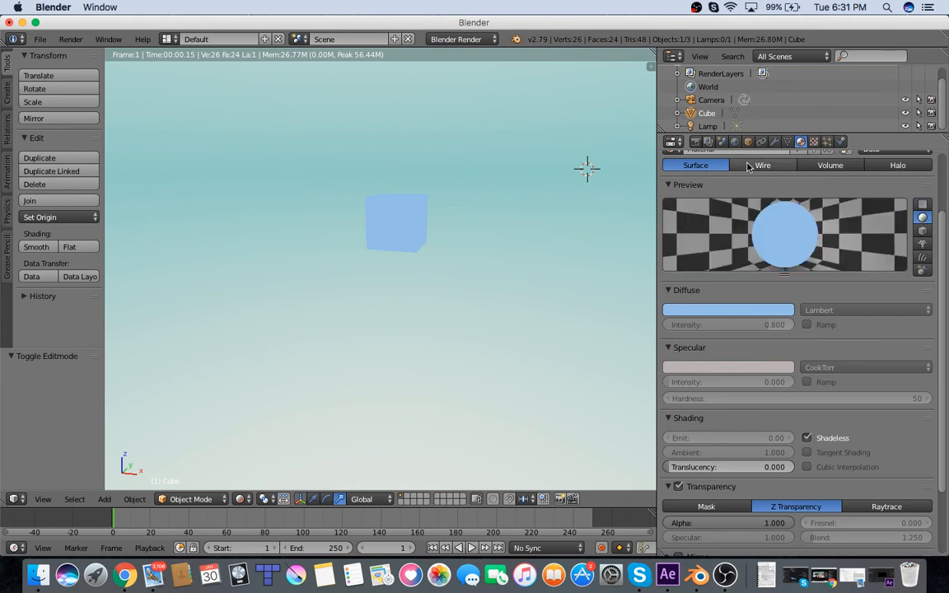
# Switch the 3D view to solid shading in Object Mode and delete the blue cube
pyautogui.press('s')
pyautogui.click(409, 234)
pyautogui.click(196, 499)
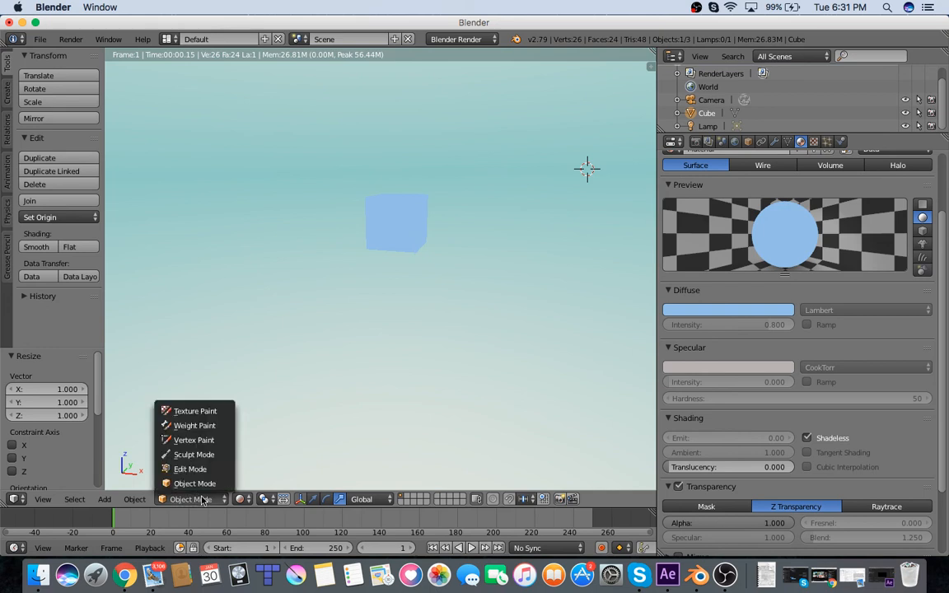
pyautogui.click(206, 483)
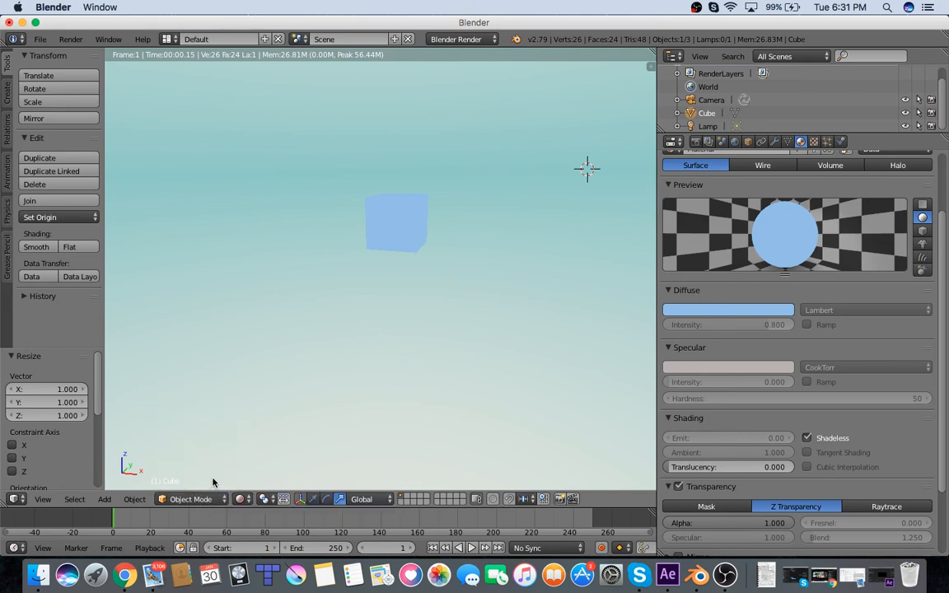
pyautogui.click(242, 499)
pyautogui.click(258, 454)
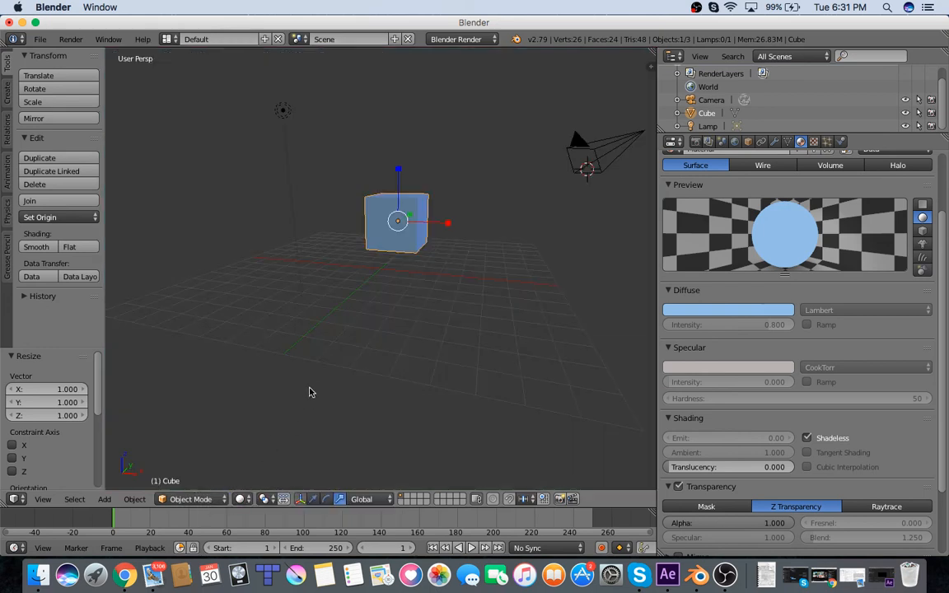
pyautogui.press('Delete')
# Add a new cube and, in Edit Mode, move its mesh by about X -10.5, Y -4.8, Z -3.1 over the grid
pyautogui.hotkey('shift', 'a')
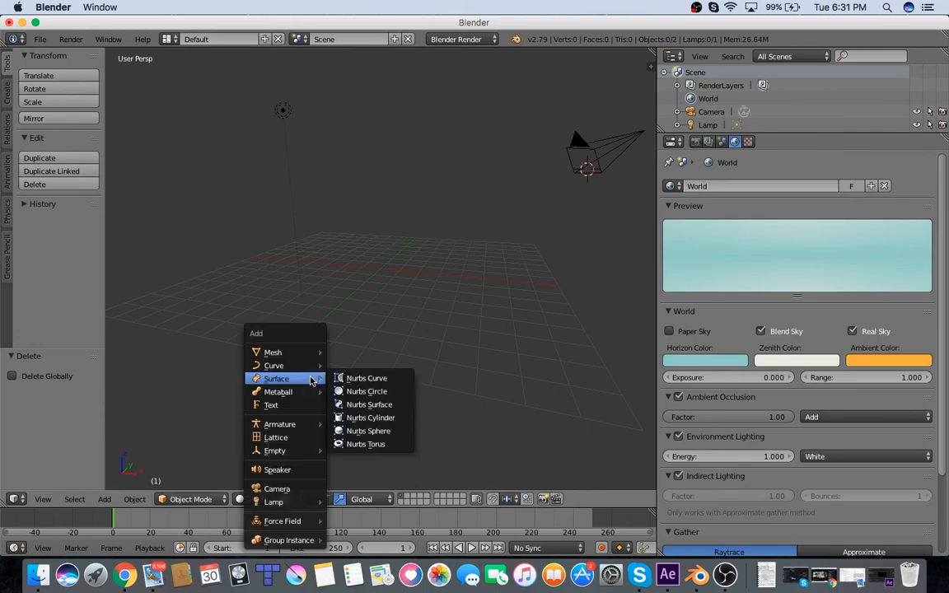
pyautogui.moveTo(318, 352)
pyautogui.click(356, 366)
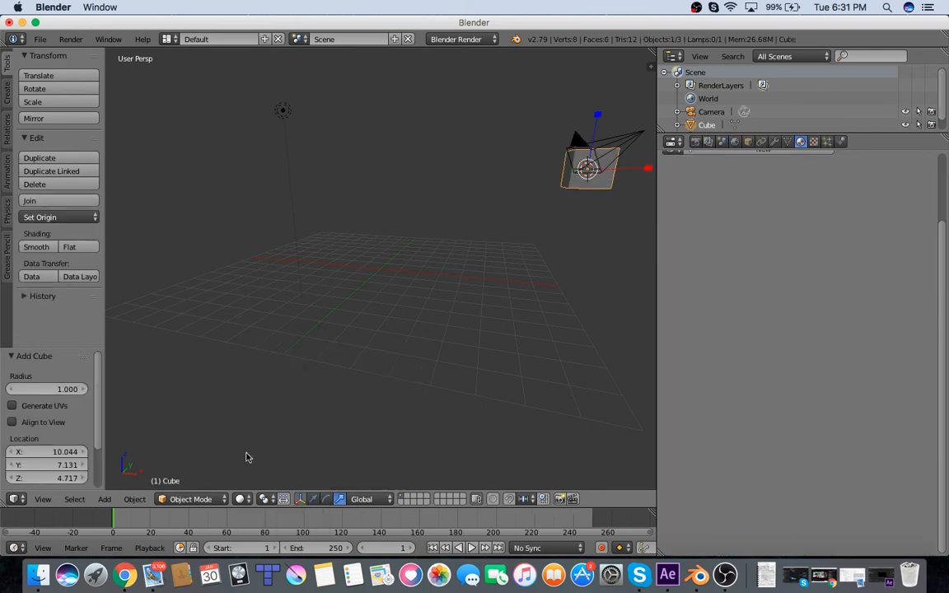
pyautogui.click(190, 500)
pyautogui.click(203, 465)
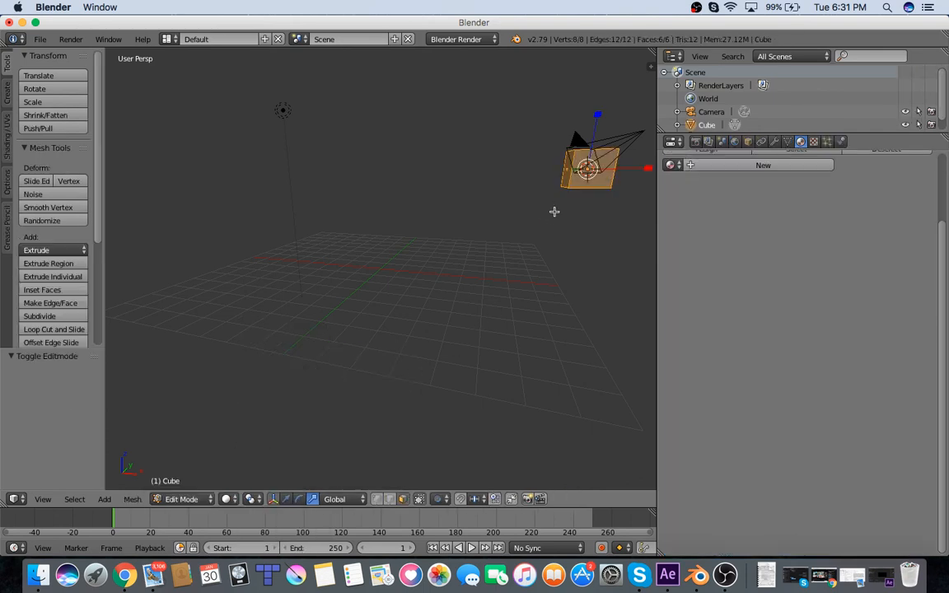
pyautogui.press('g')
pyautogui.click(367, 255)
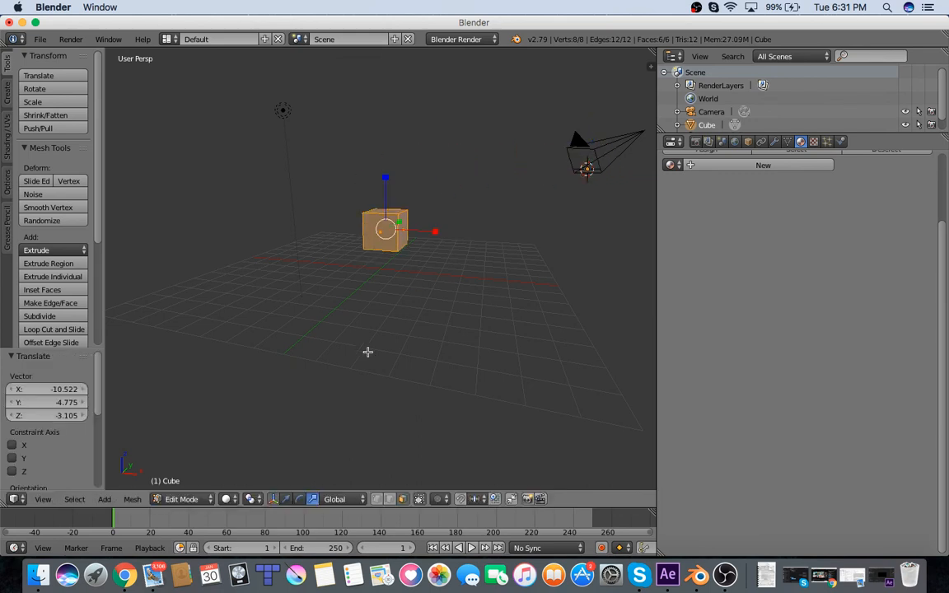
# Show the 3D view in rendered shading and turn off the world's Ambient Occlusion and Environment Lighting
pyautogui.click(229, 499)
pyautogui.click(235, 370)
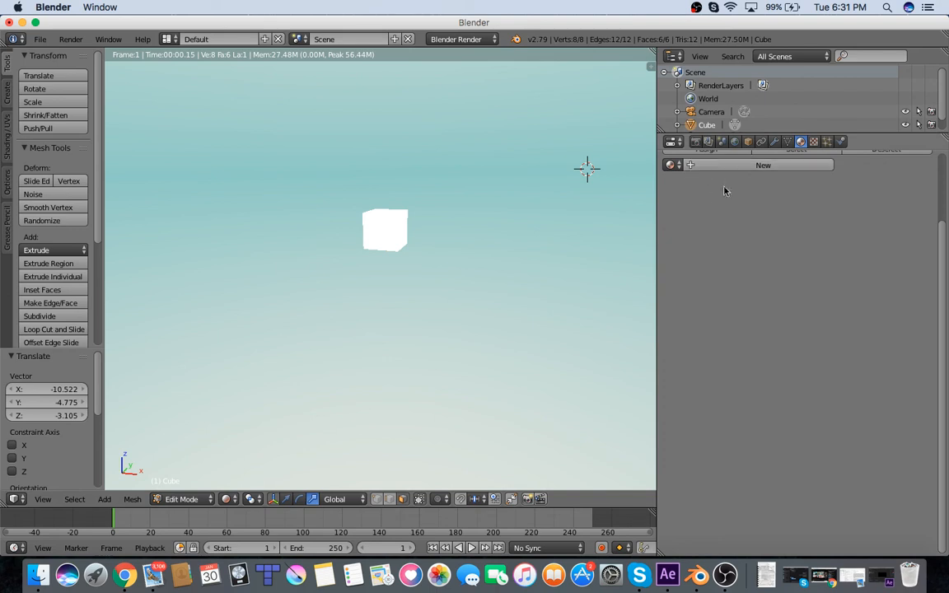
pyautogui.click(735, 142)
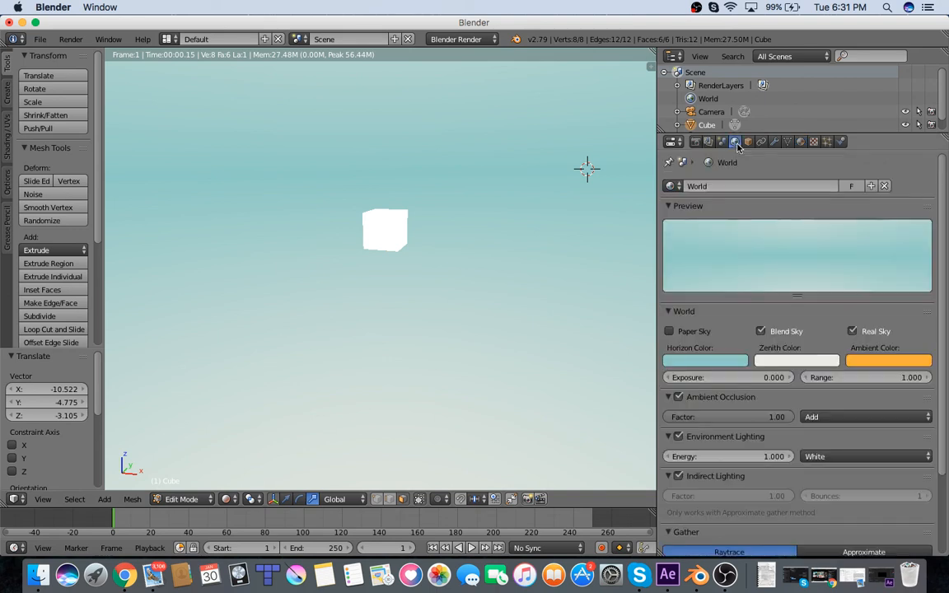
pyautogui.click(678, 397)
pyautogui.click(678, 436)
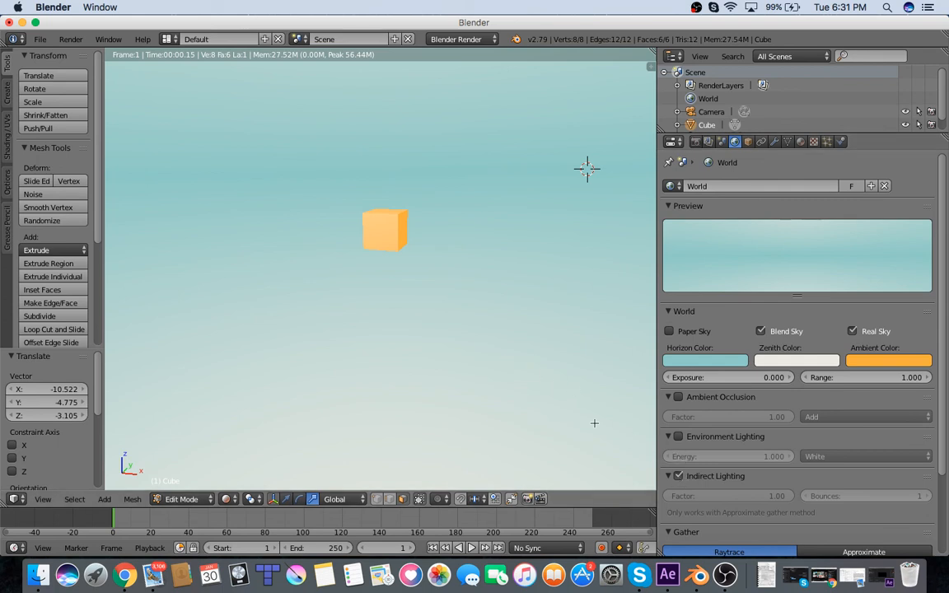
# Set the world's ambient color to pale yellow (R 0.940, G 0.863, B 0.483) and turn off Indirect Lighting
pyautogui.click(888, 361)
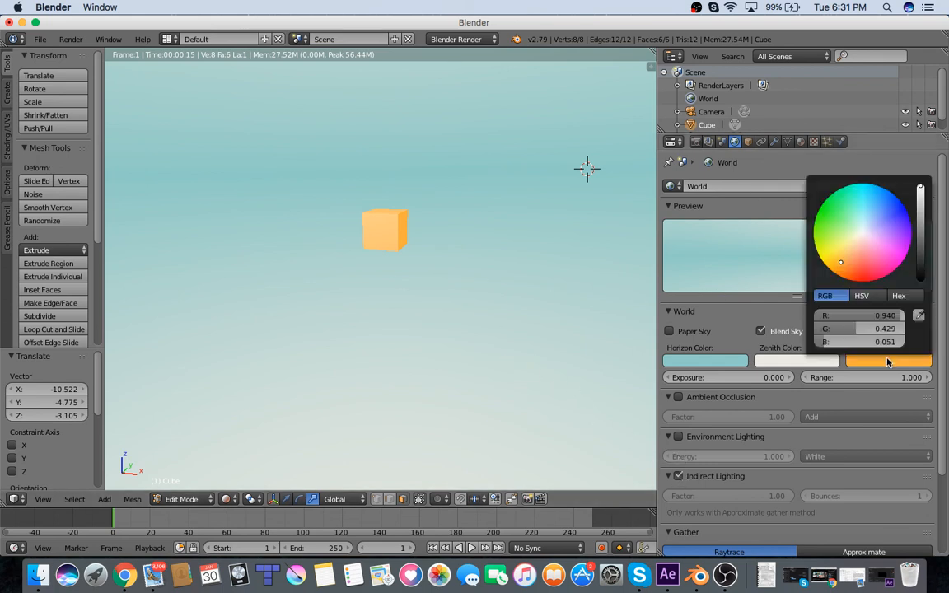
pyautogui.moveTo(845, 256); pyautogui.dragTo(853, 241)
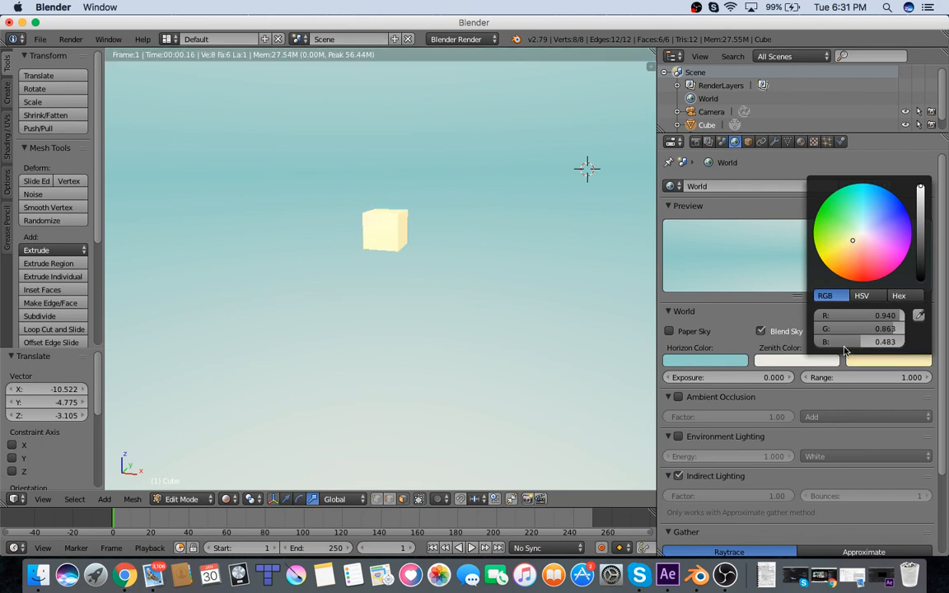
pyautogui.click(680, 476)
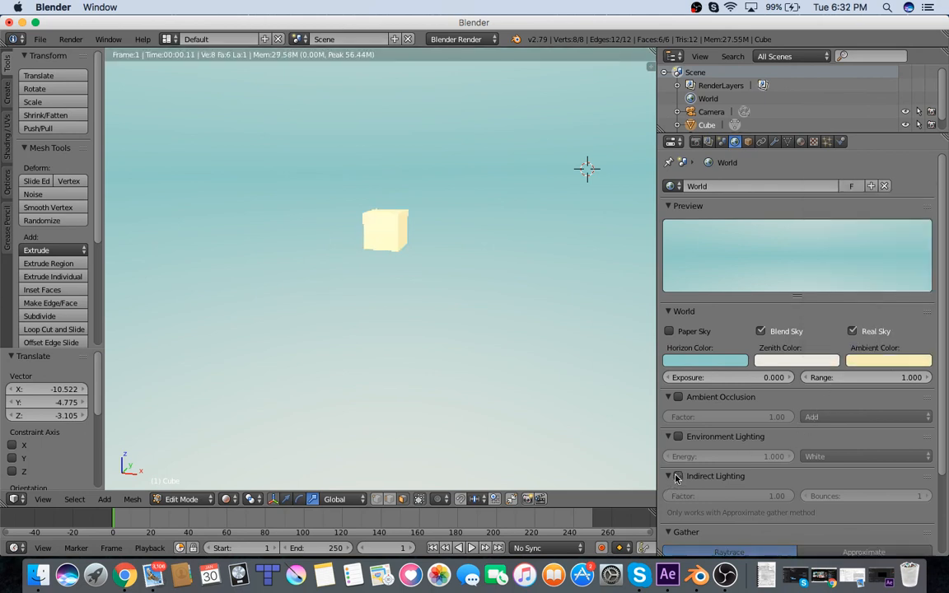
# Try Environment Lighting and Ambient Occlusion one after the other, turning each back off
pyautogui.click(678, 437)
pyautogui.click(678, 438)
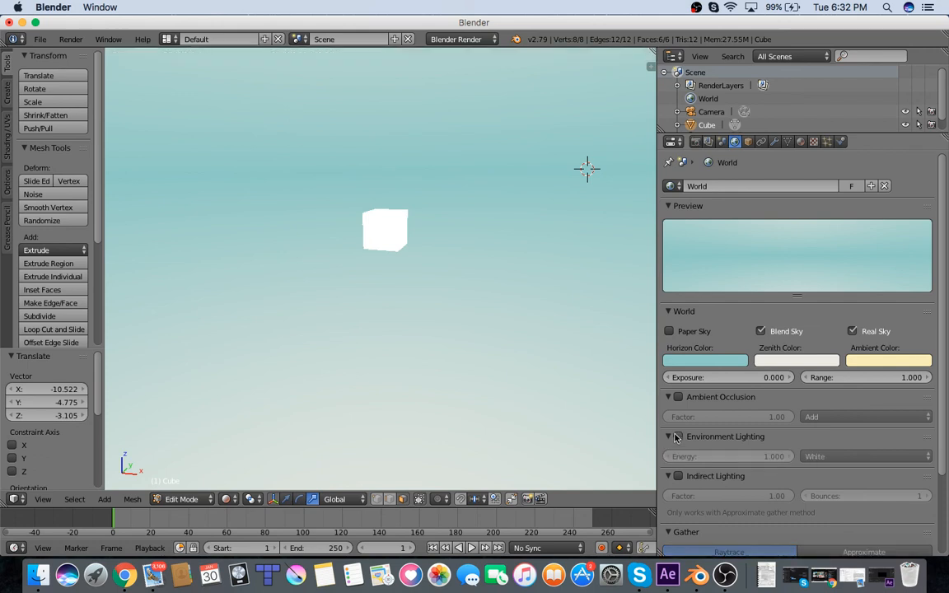
pyautogui.click(679, 397)
pyautogui.click(681, 397)
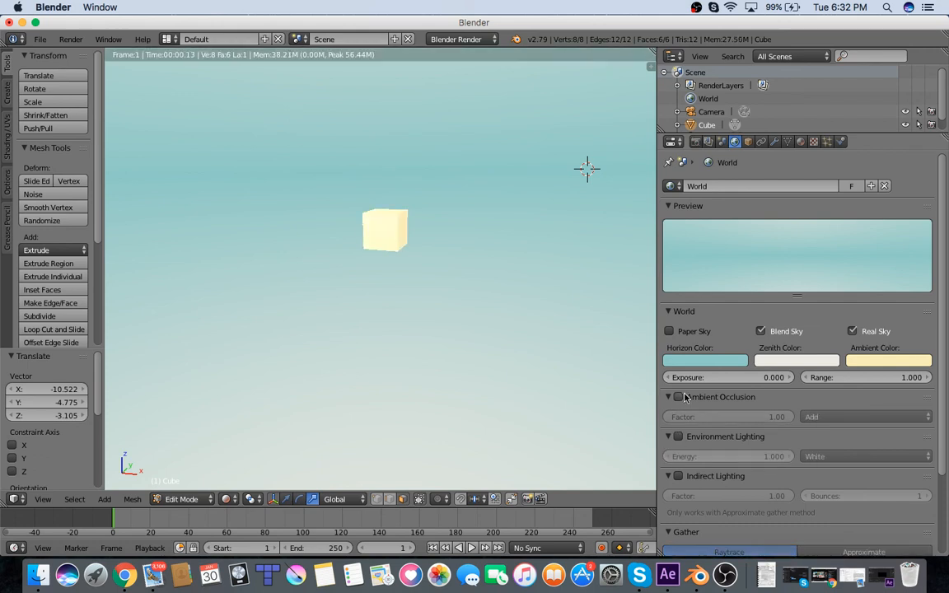
# Create a new material for the cube and set its diffuse color to green
pyautogui.click(800, 142)
pyautogui.click(759, 163)
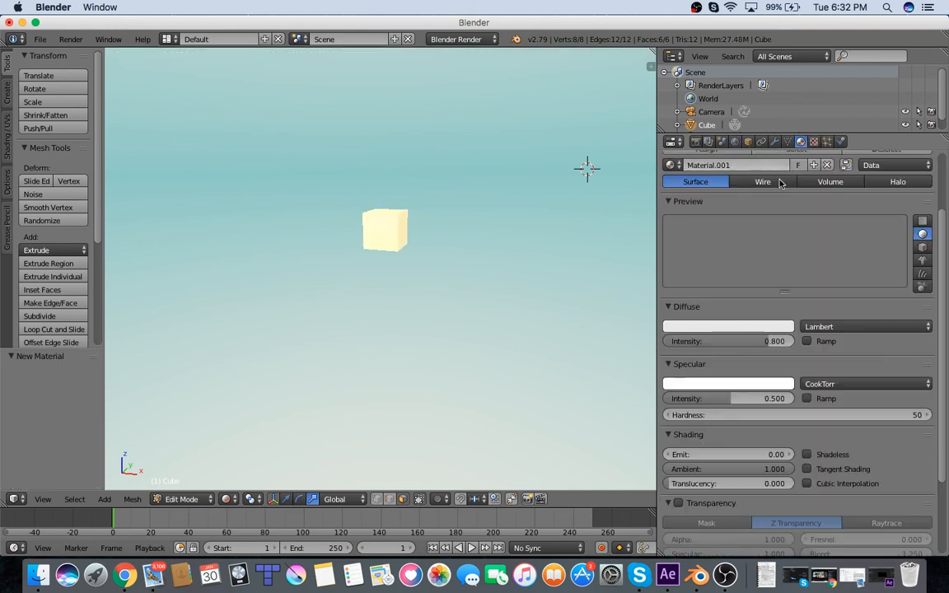
pyautogui.click(738, 331)
pyautogui.moveTo(698, 225); pyautogui.dragTo(688, 172)
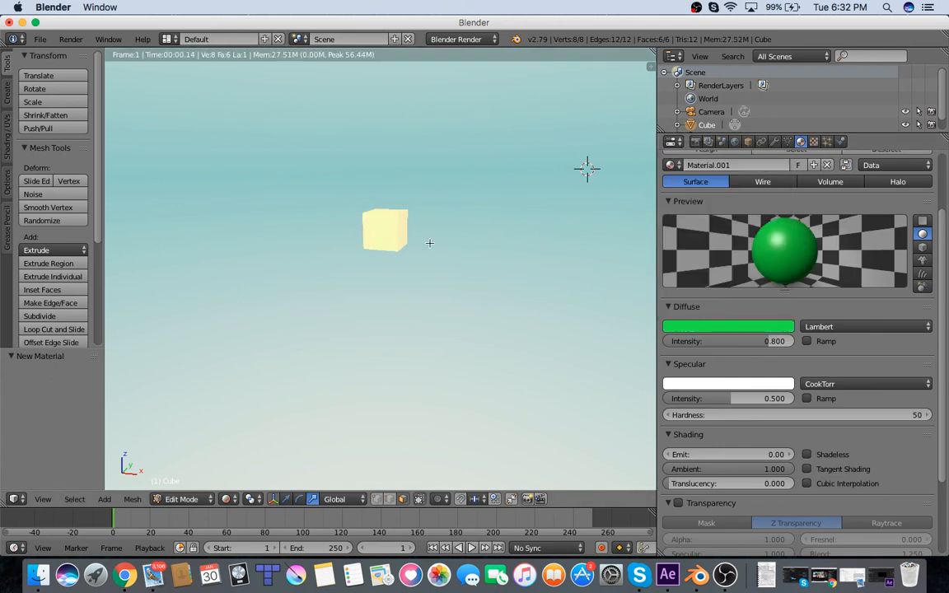
# Darken the world's ambient color to black (R, G and B 0.000)
pyautogui.scroll(4, 429, 243)
pyautogui.keyDown('shift'); pyautogui.scroll(4, 429, 243); pyautogui.keyUp('shift')
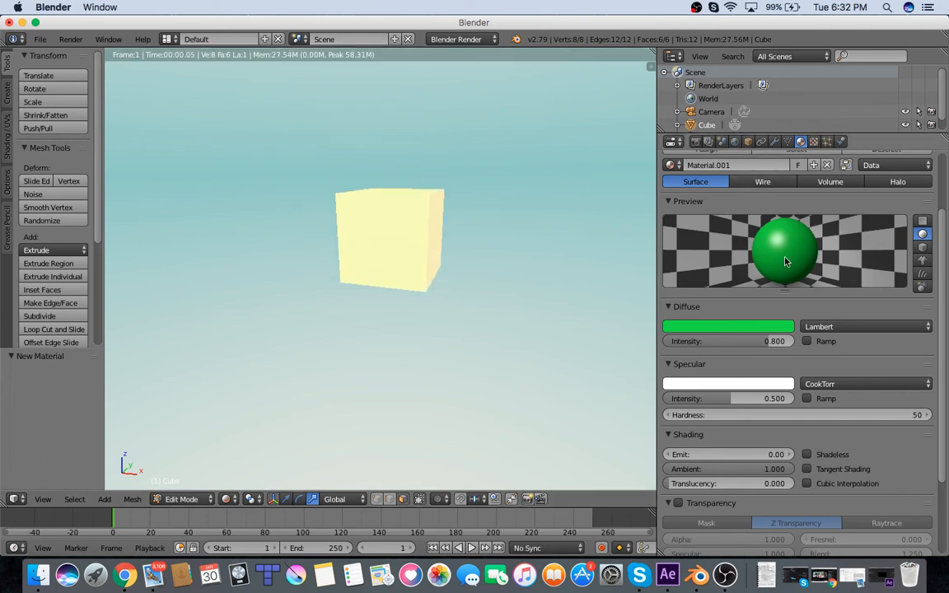
pyautogui.scroll(3, 764, 200)
pyautogui.click(734, 140)
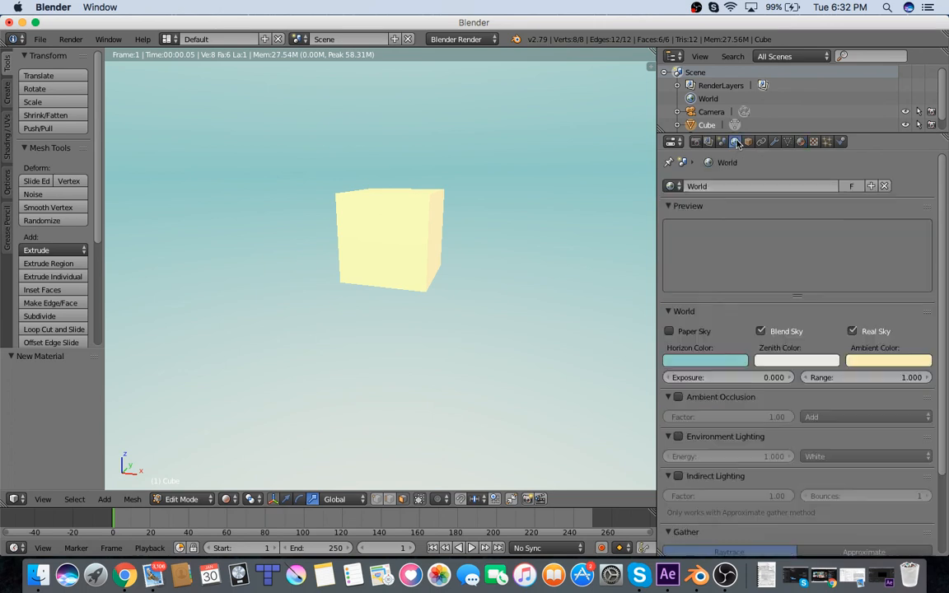
pyautogui.click(877, 361)
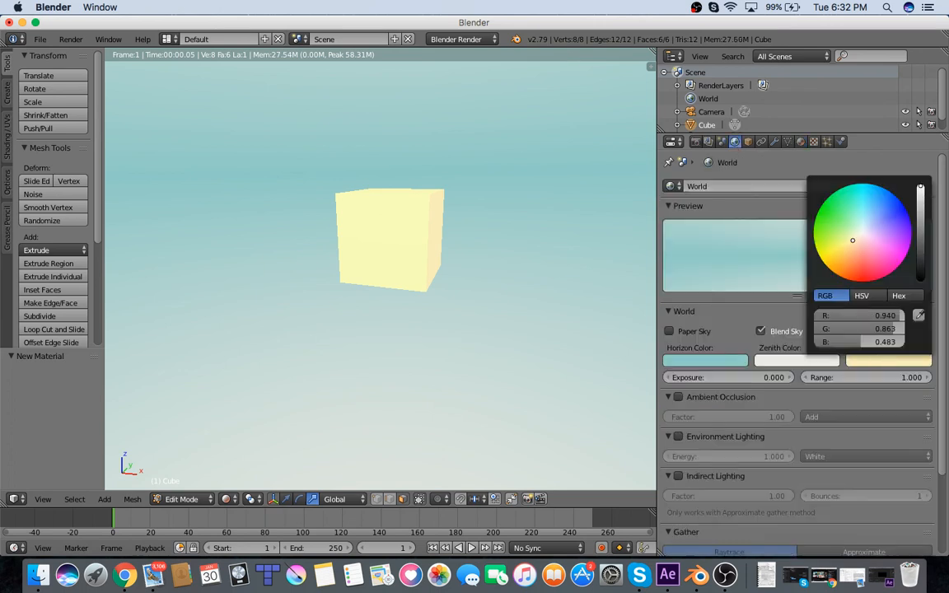
pyautogui.moveTo(920, 190); pyautogui.dragTo(920, 278)
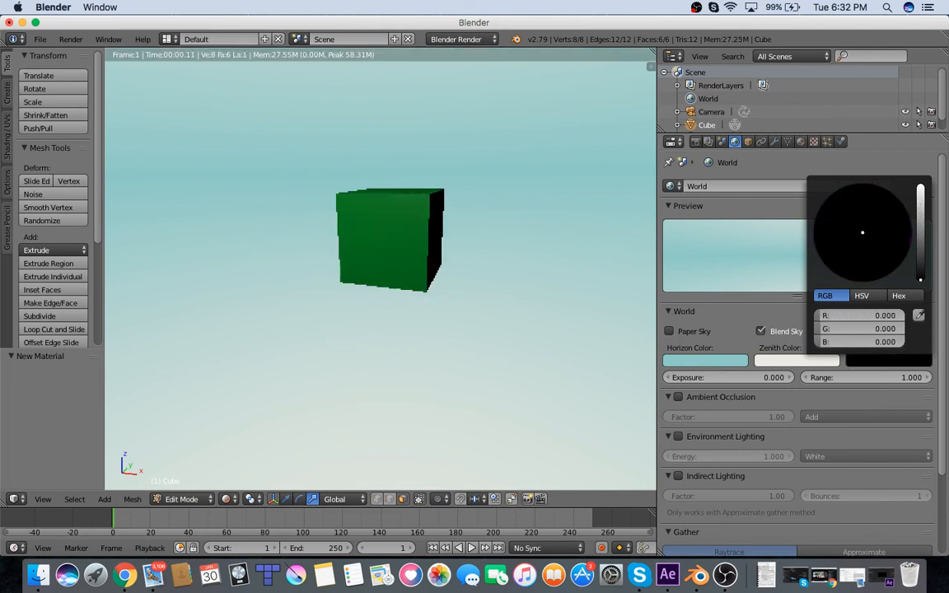
# Examine the rendered shading on the different sides of the cube
pyautogui.hscroll(5, 454, 284)
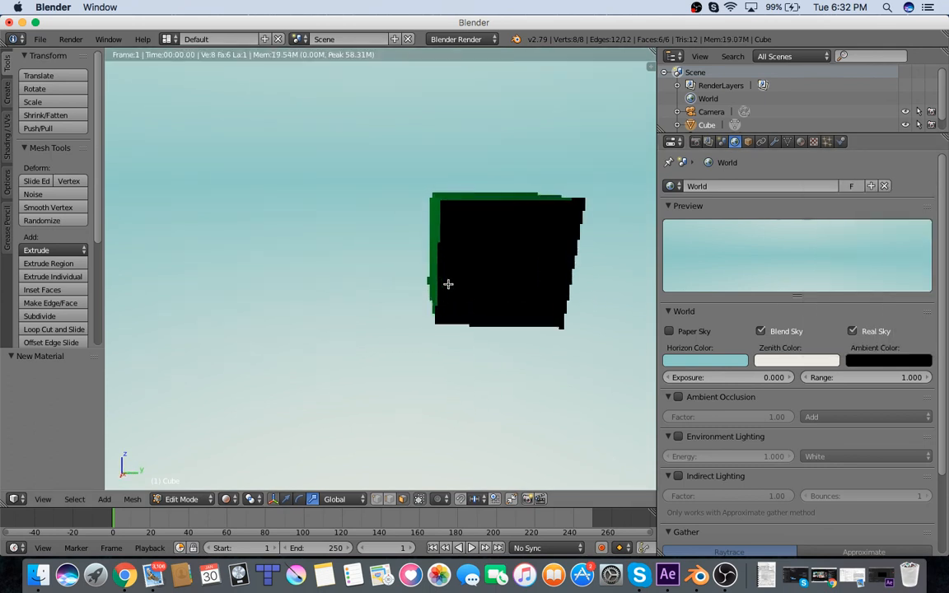
pyautogui.hscroll(8, 449, 284)
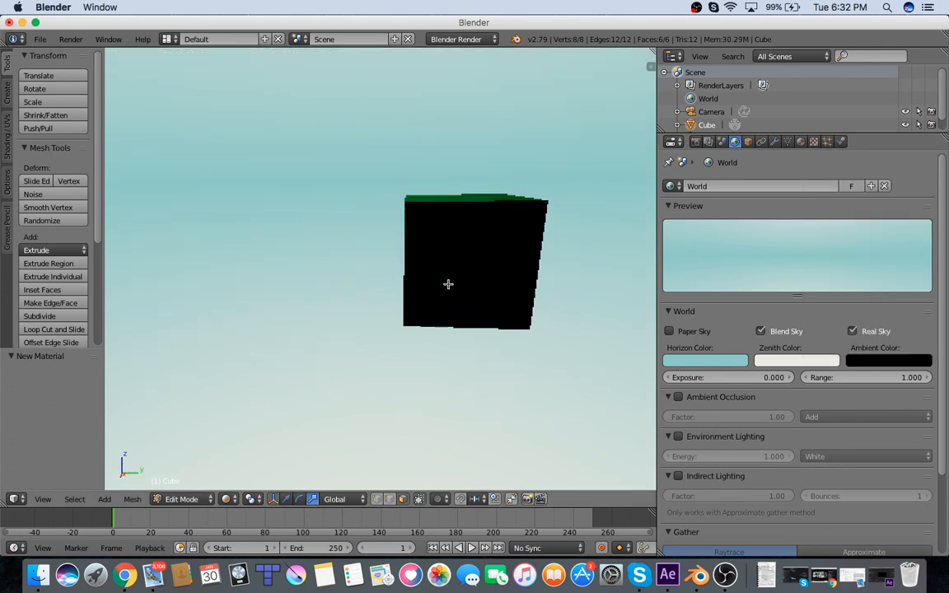
pyautogui.hscroll(5, 448, 284)
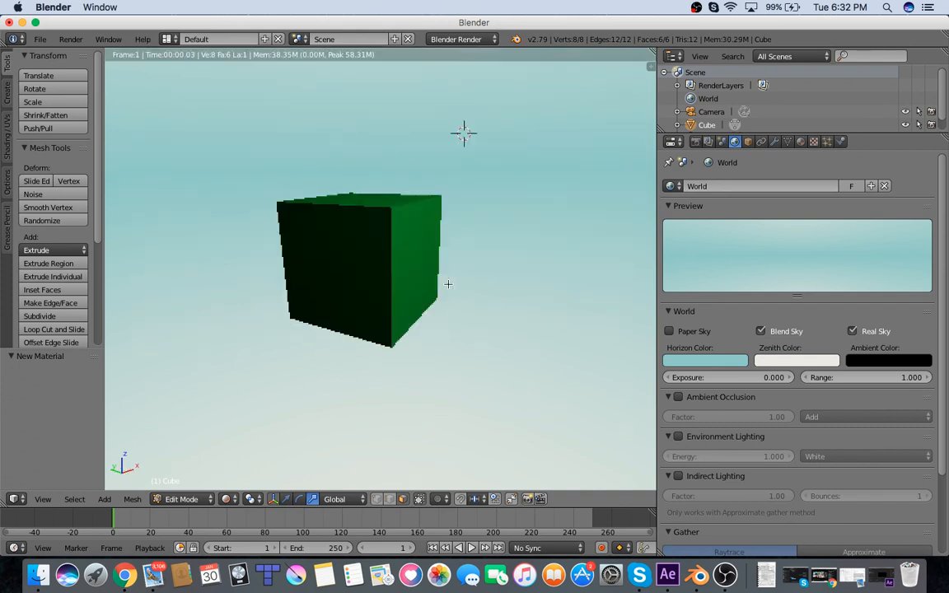
pyautogui.hscroll(-8, 448, 284)
pyautogui.hscroll(6, 449, 285)
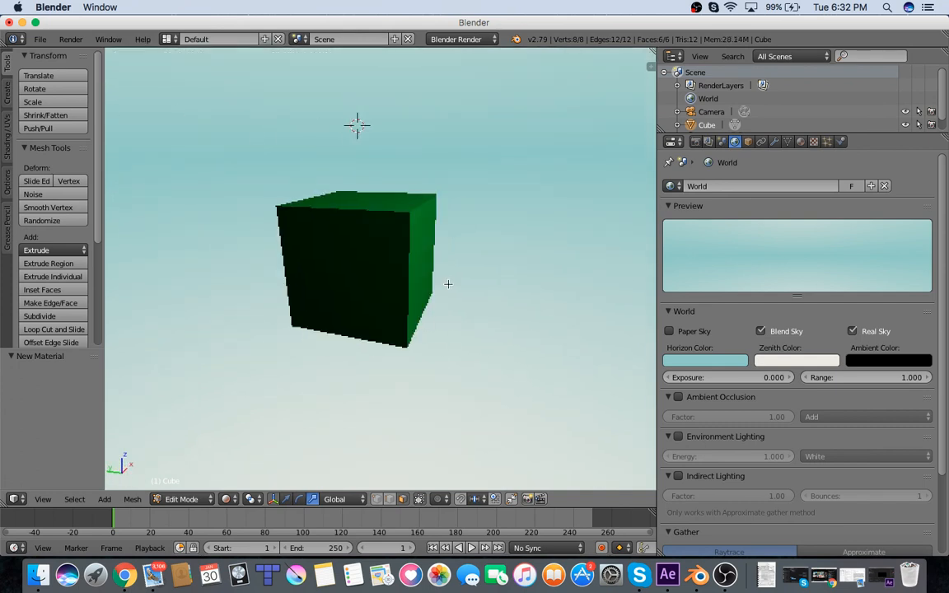
pyautogui.hscroll(-6, 448, 284)
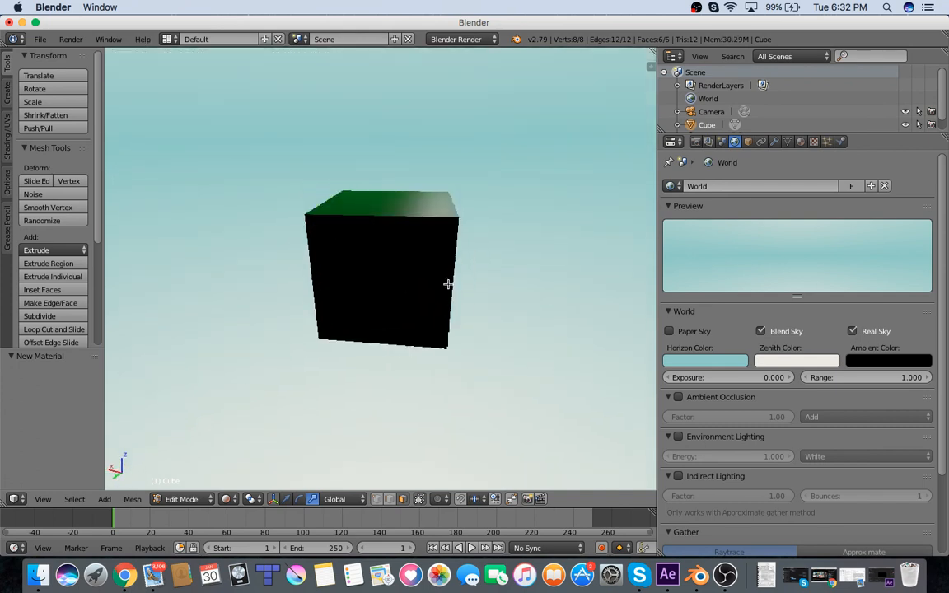